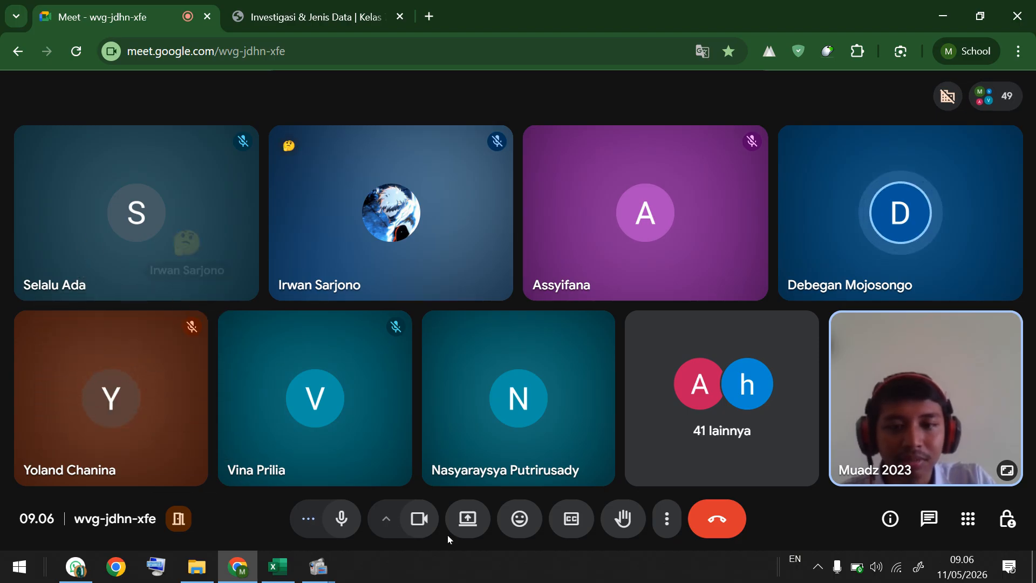
Step: Present the entire screen in the Google Meet call and hide the screen-sharing notice
left_click(464, 530)
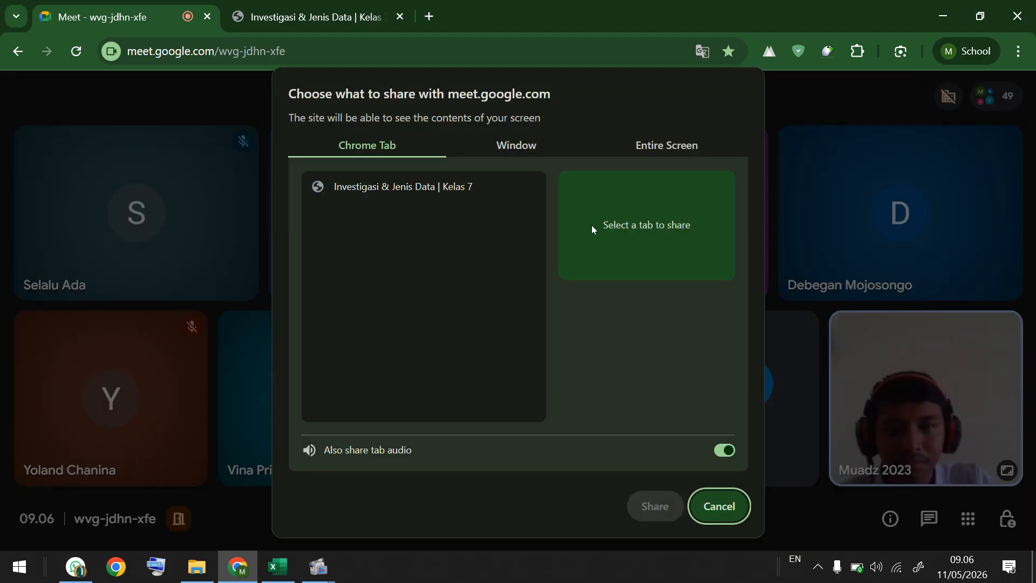
left_click(659, 150)
left_click(465, 238)
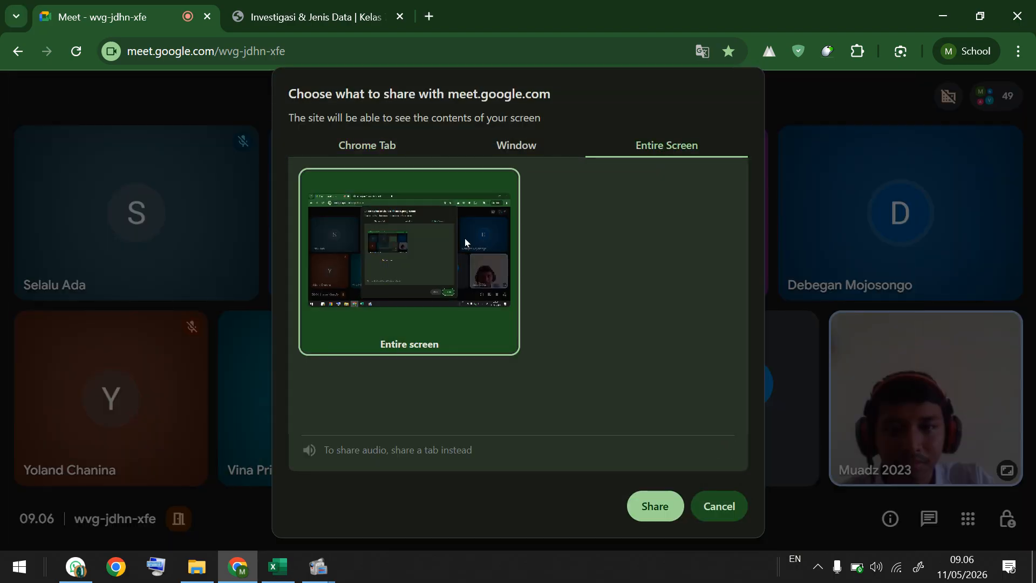
left_click(645, 507)
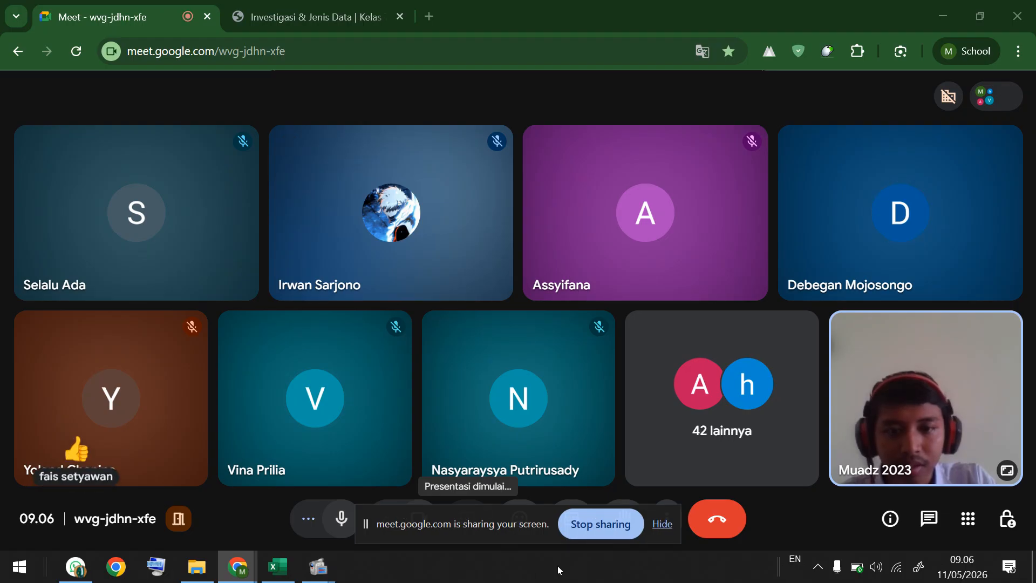
left_click(662, 525)
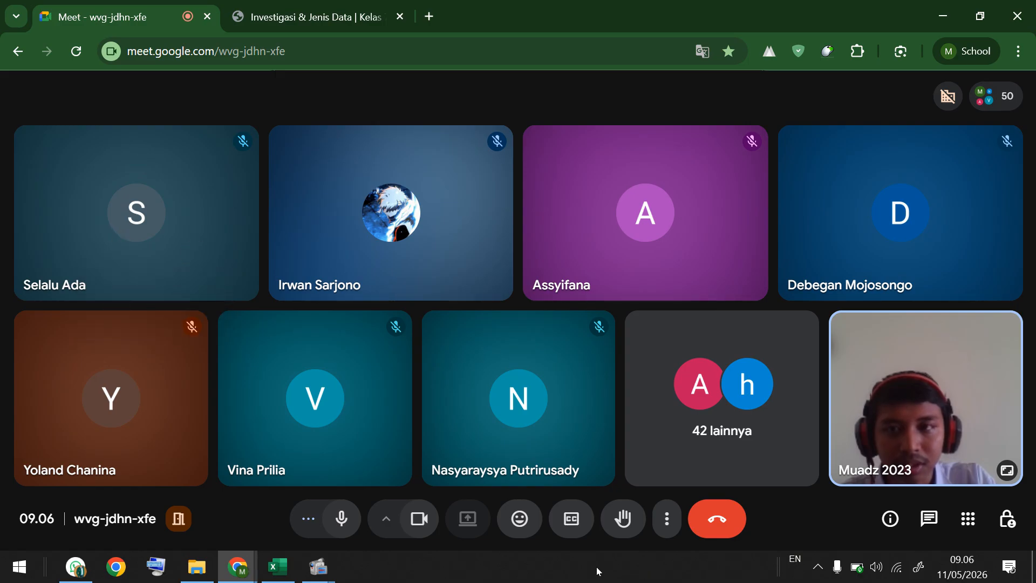
left_click(473, 522)
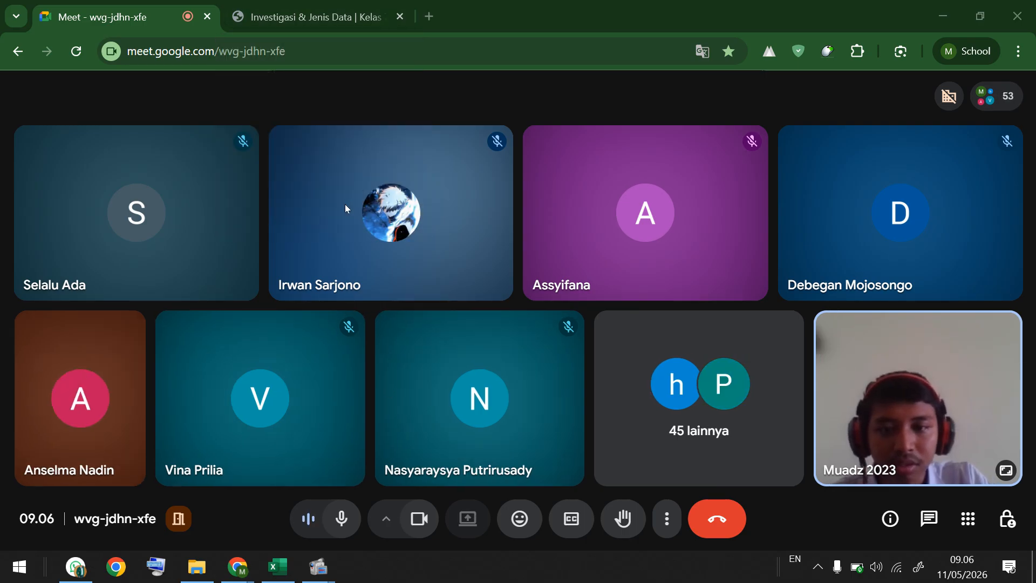
left_click(469, 519)
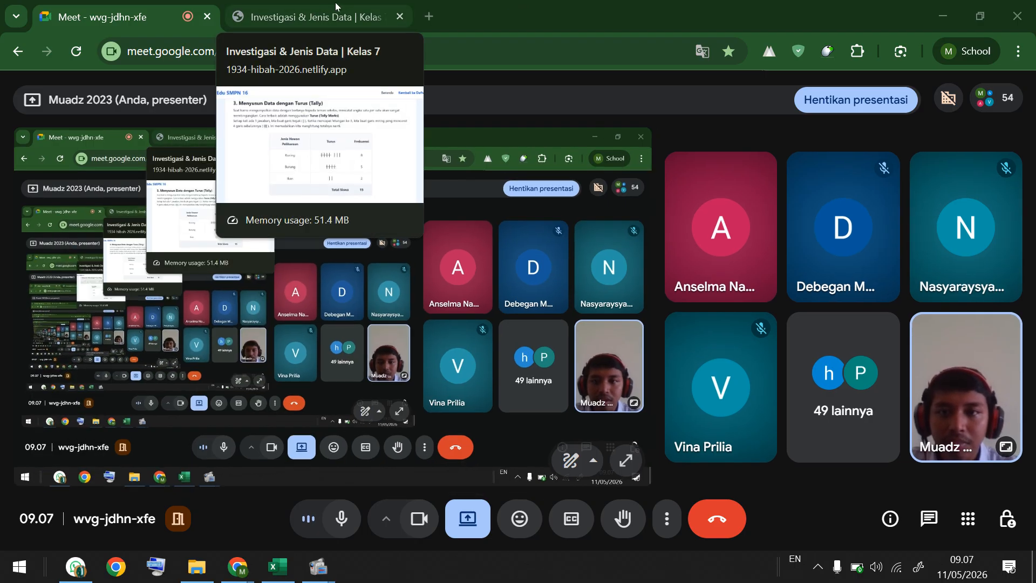
Step: View the lesson page's tally table and switch to the Excel workbook to examine the Kode entries, Data categories and the formula in D2
left_click(335, 6)
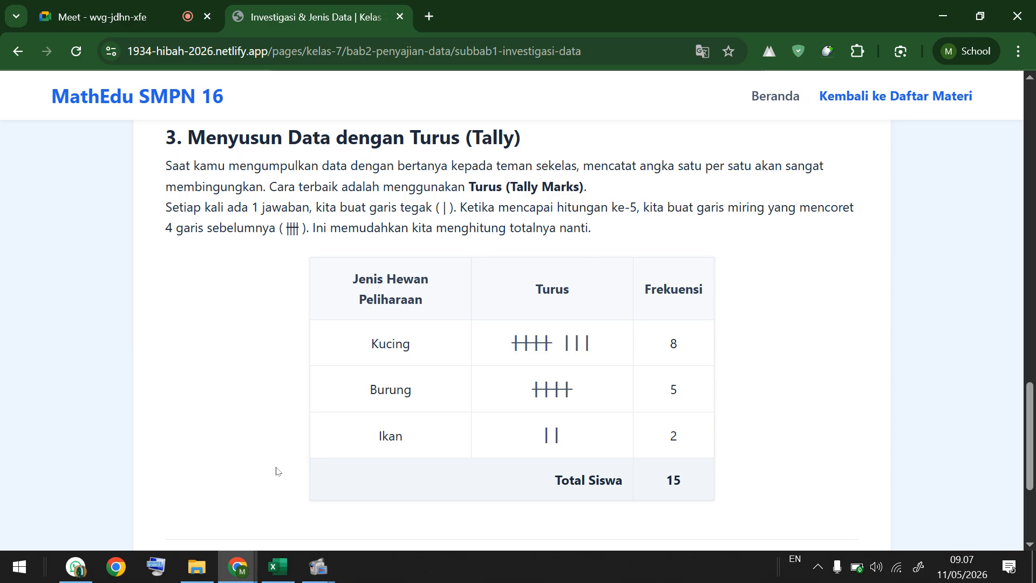
left_click(280, 573)
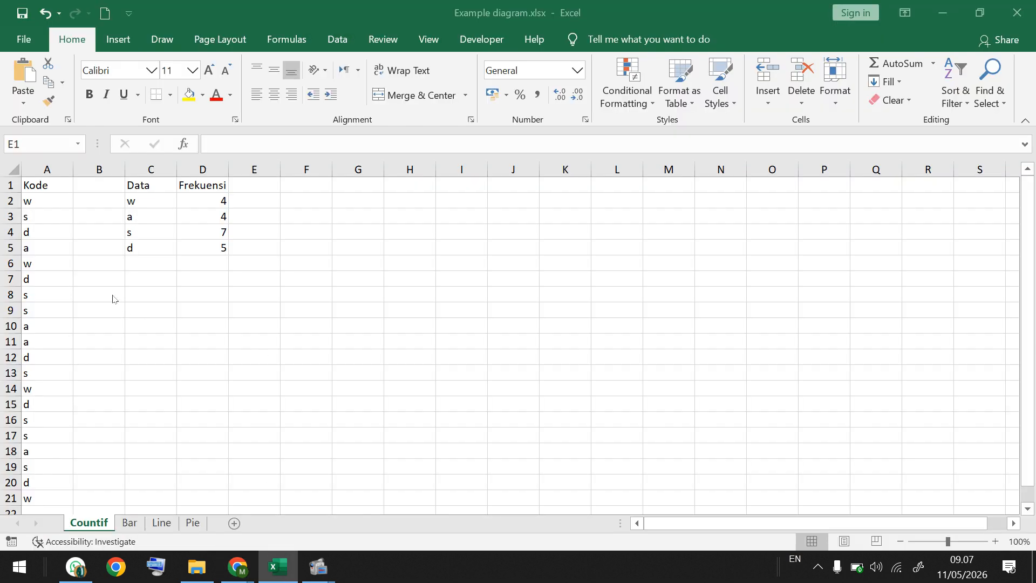
left_click(53, 198)
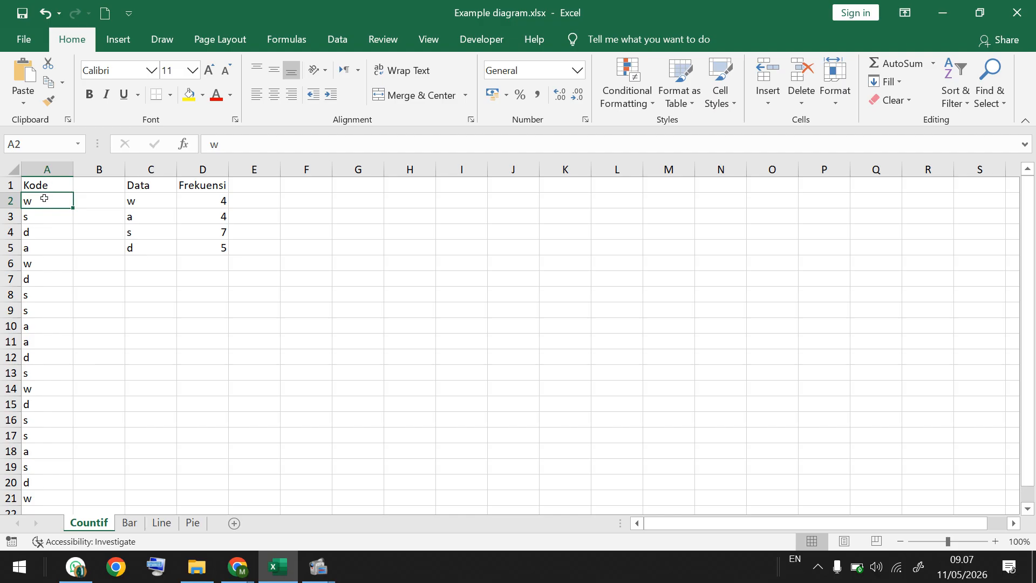
left_click_drag(41, 212, 50, 492)
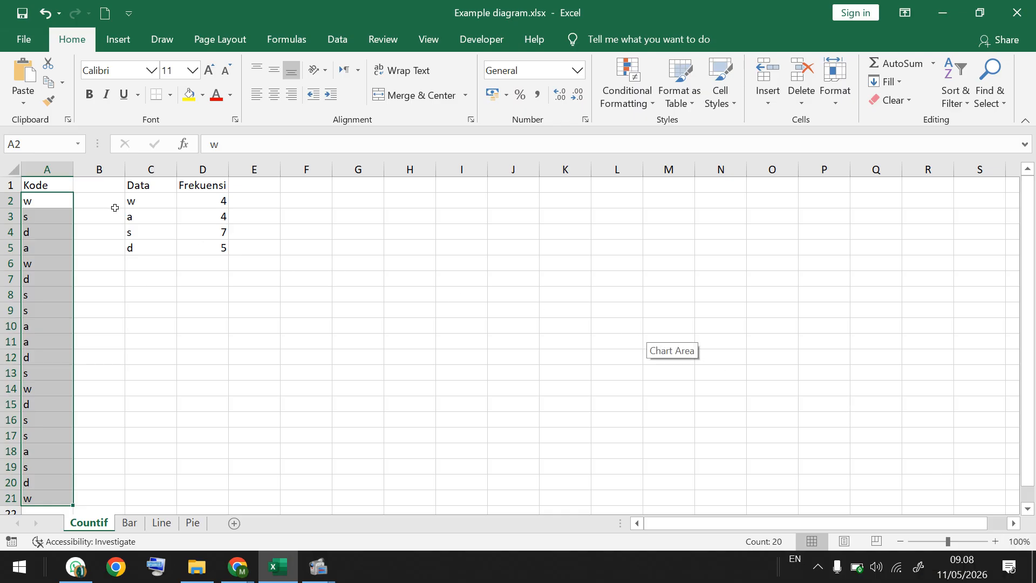
left_click(111, 207)
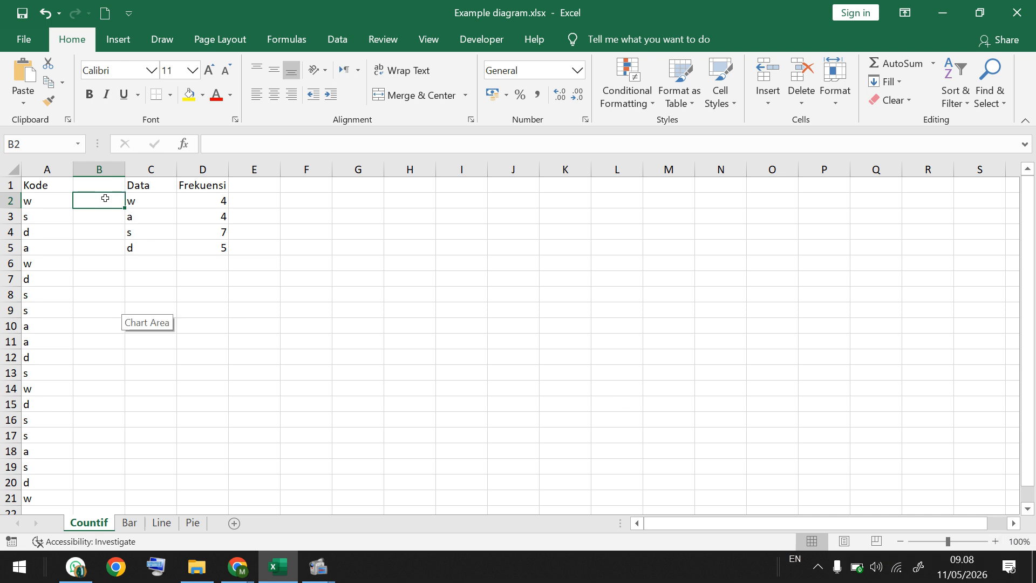
left_click(135, 199)
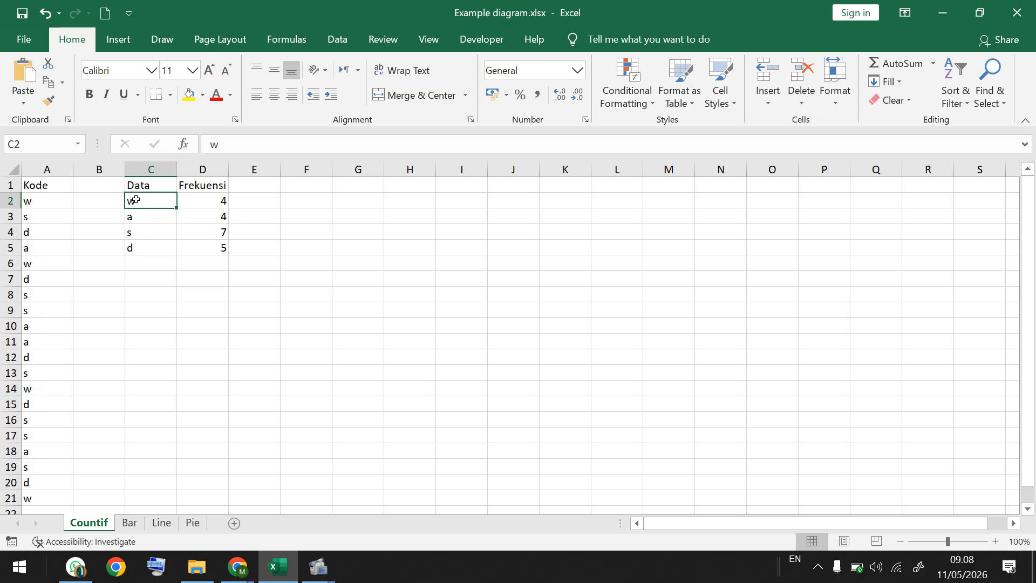
left_click(143, 220)
left_click(140, 231)
left_click(140, 249)
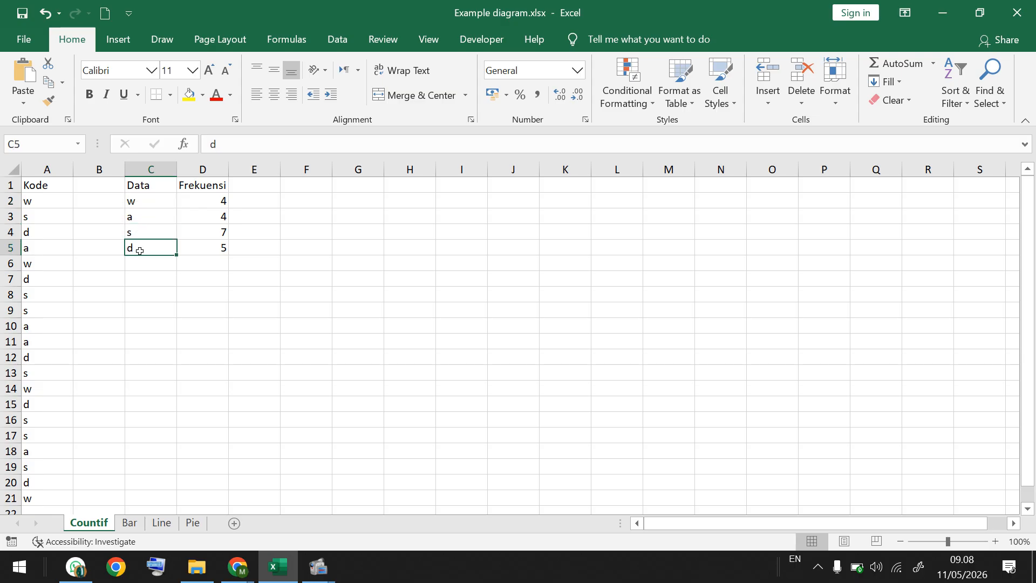
left_click(198, 204)
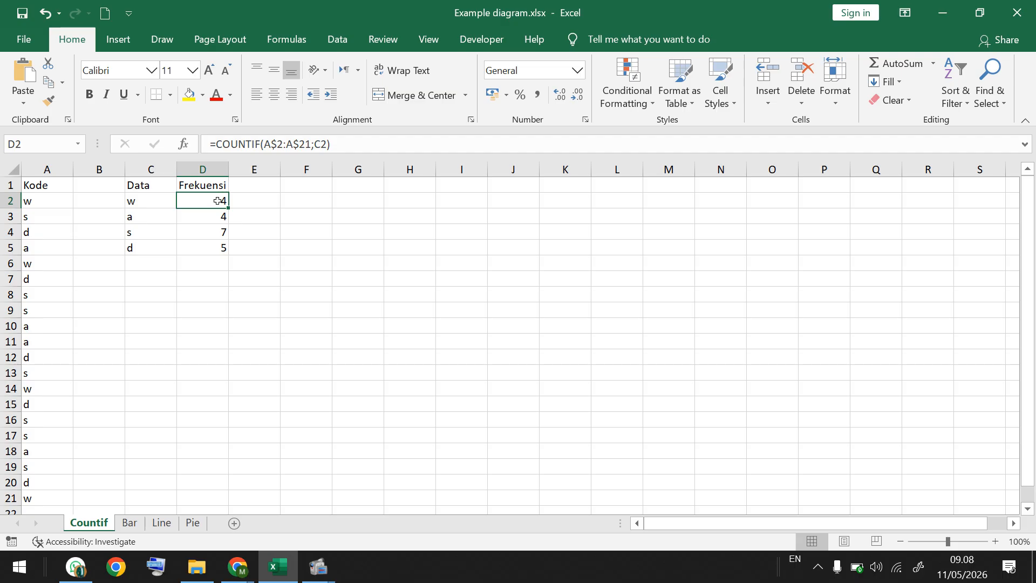
Step: Clear the frequencies in D2:D5 and enter =COUNTIF(A2:A21;C2) in D2
left_click_drag(217, 201, 216, 250)
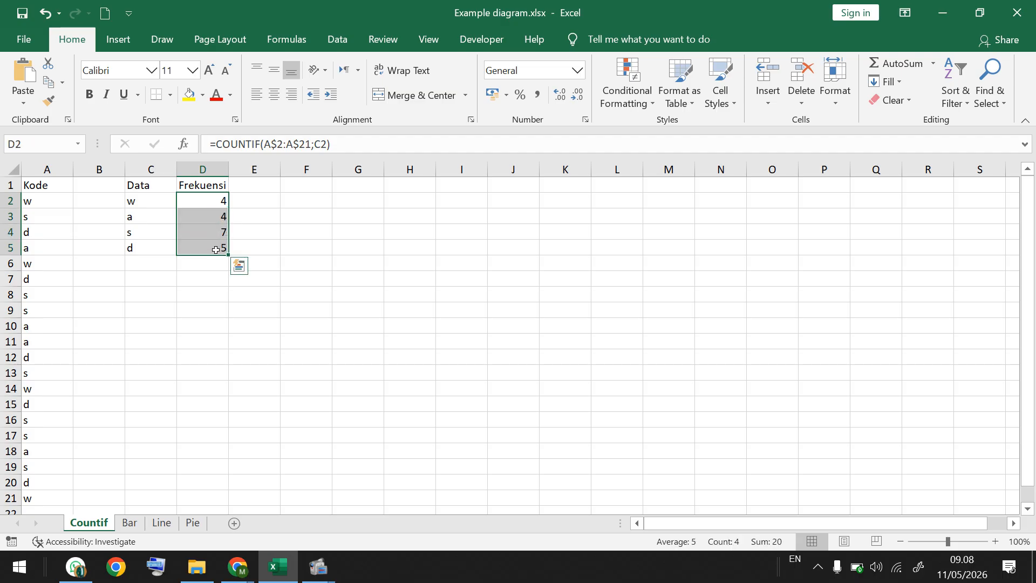
key("Delete")
left_click(219, 197)
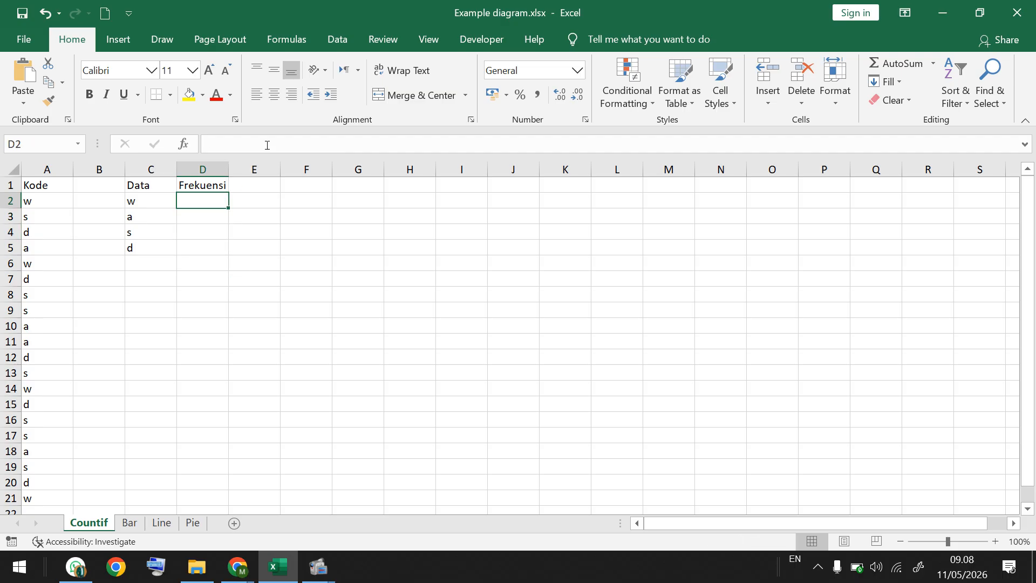
left_click(266, 145)
type("=")
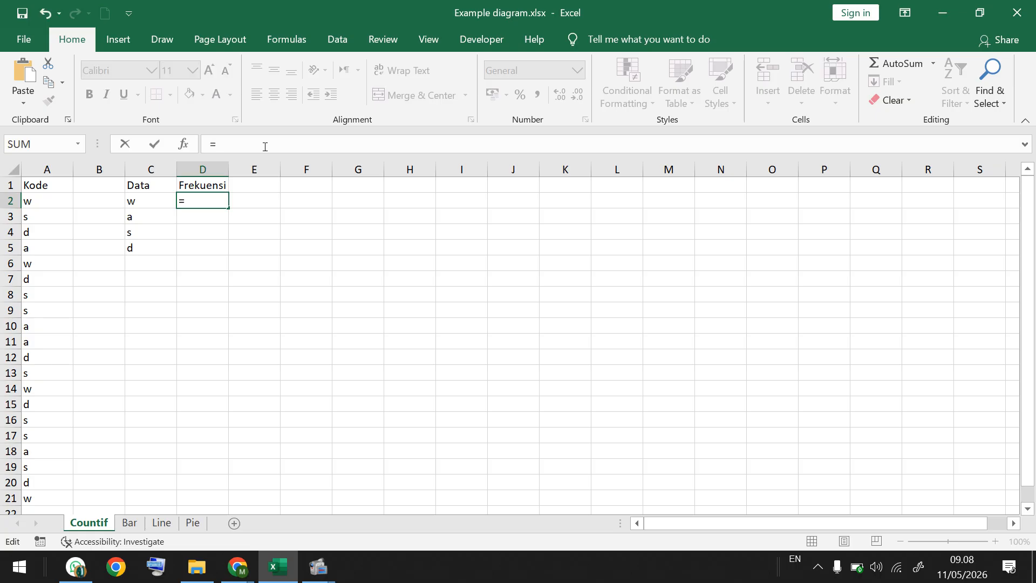
type("cou")
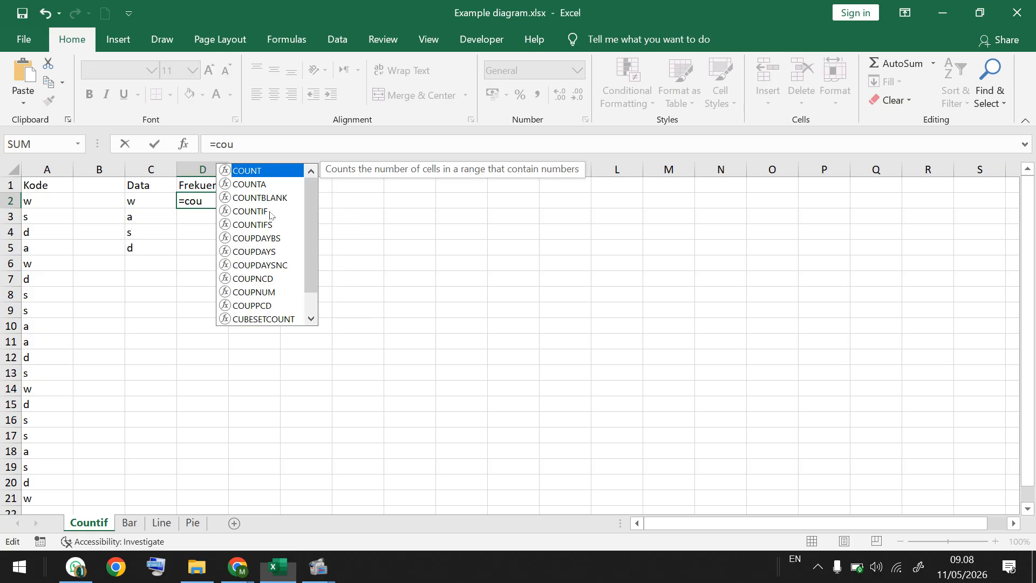
double_click(270, 211)
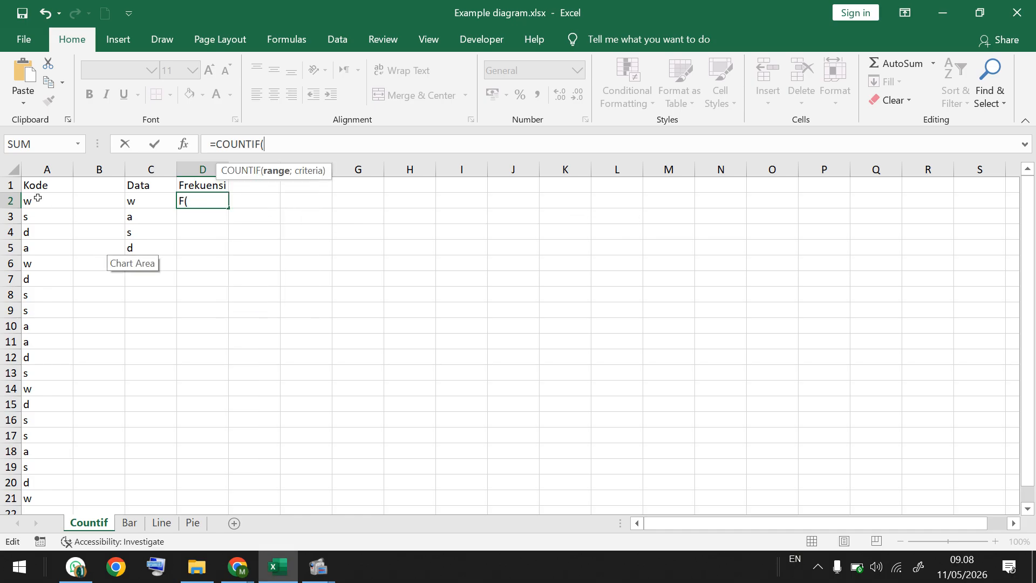
left_click(37, 201)
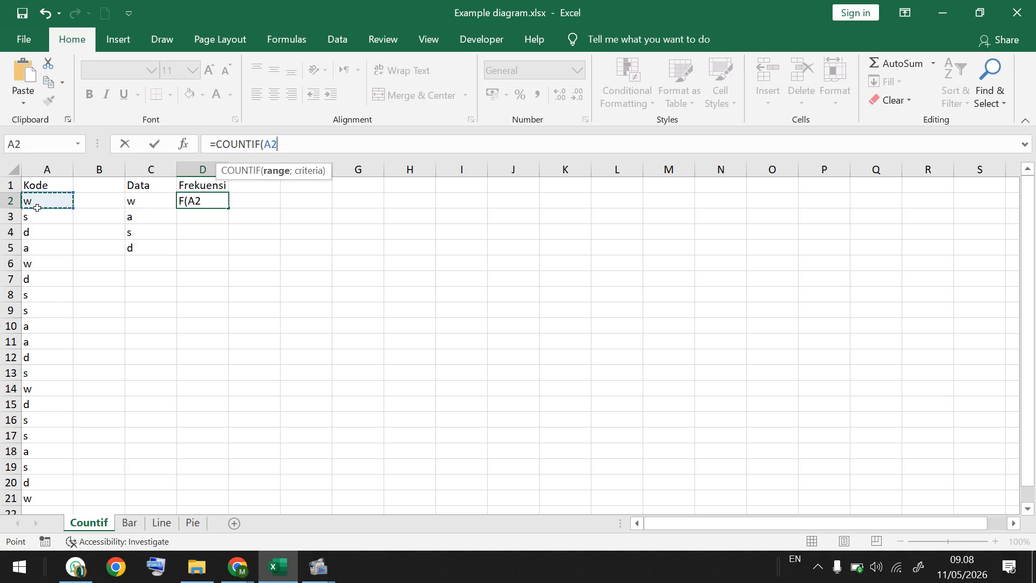
left_click_drag(34, 203, 39, 498)
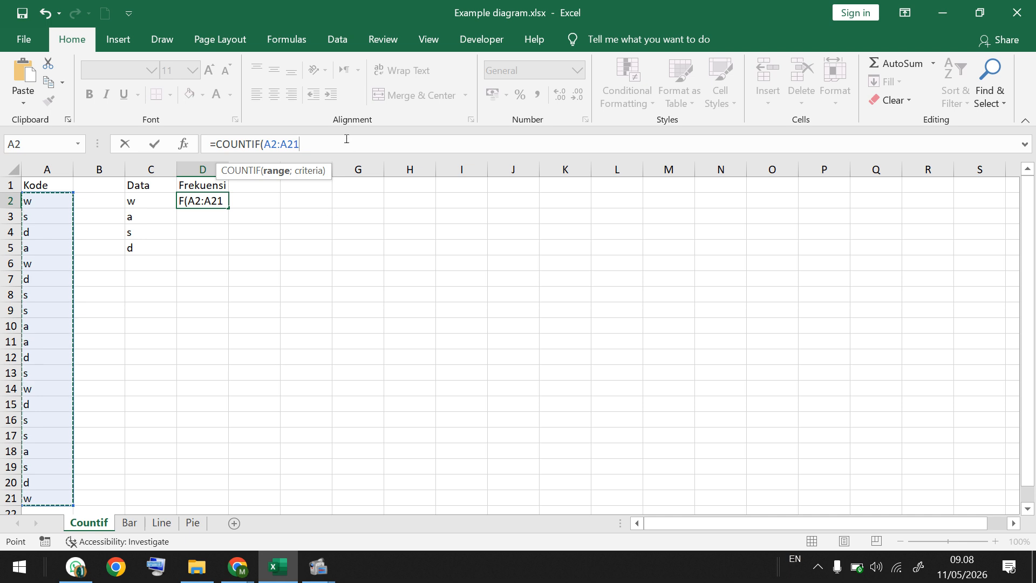
type(";")
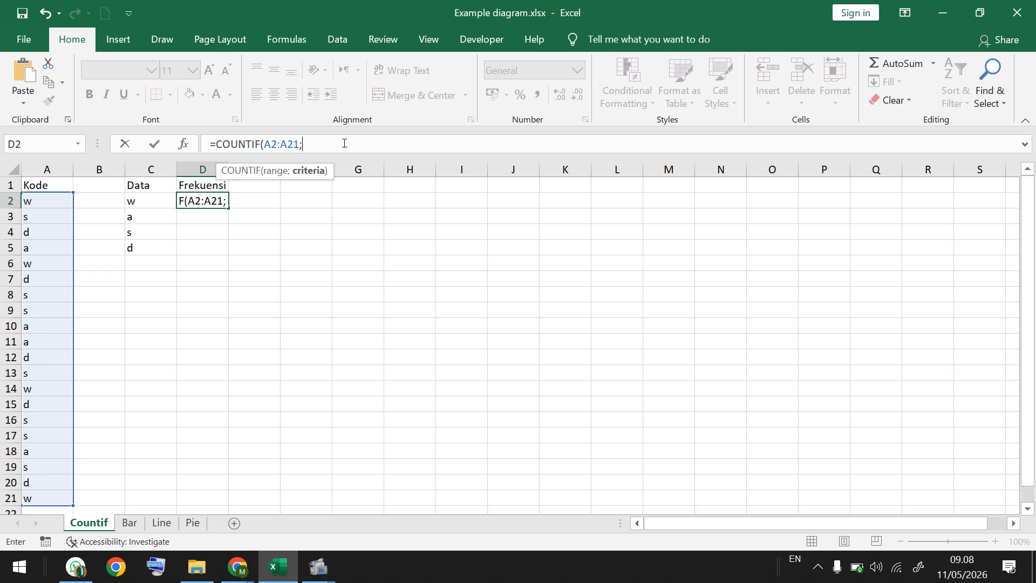
left_click(139, 201)
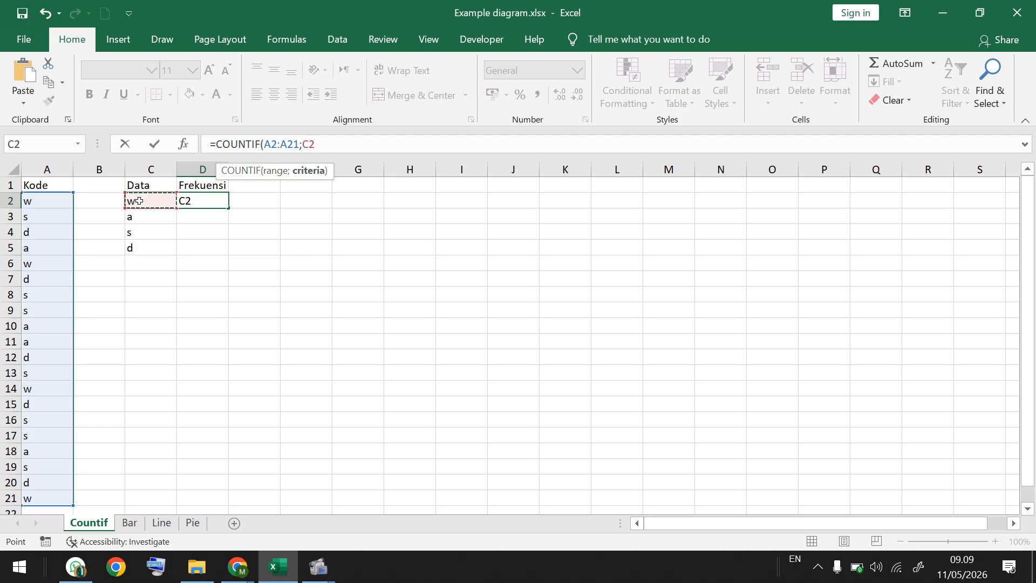
type(")")
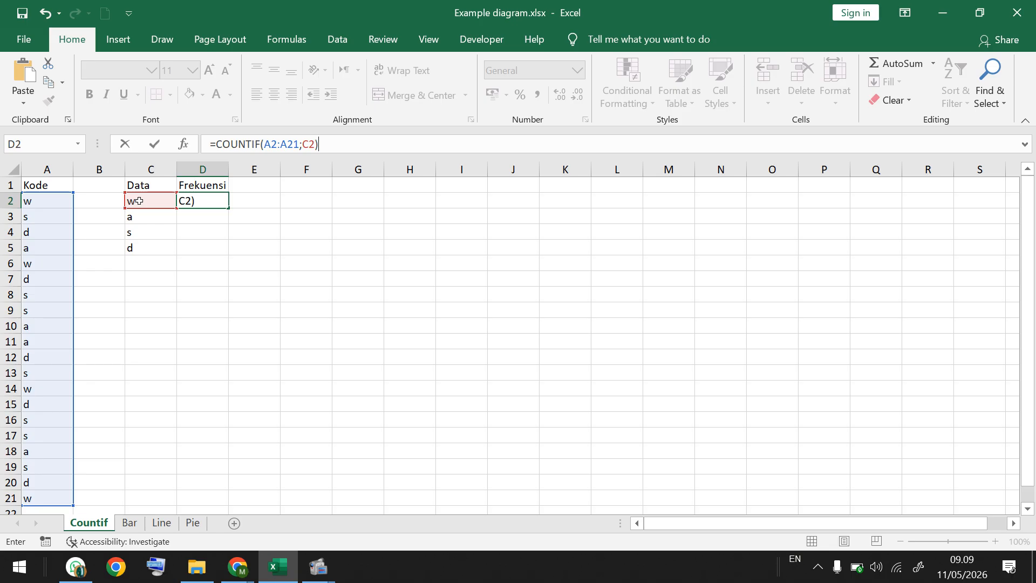
key("Return")
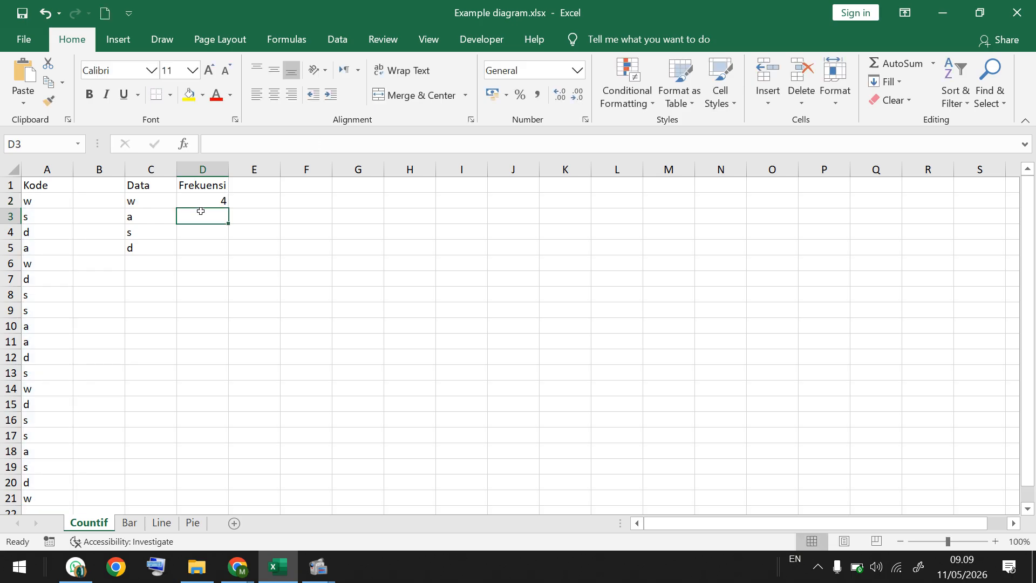
Step: Lock the range rows in D2 so the formula reads =COUNTIF(A$2:A$21;C2), and fill it down to D5
left_click(206, 199)
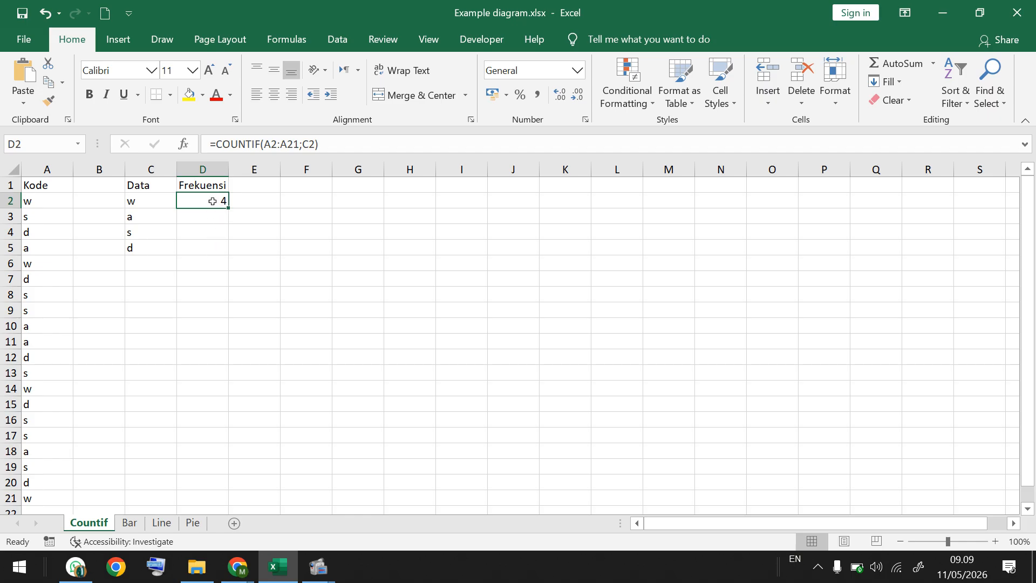
left_click(273, 145)
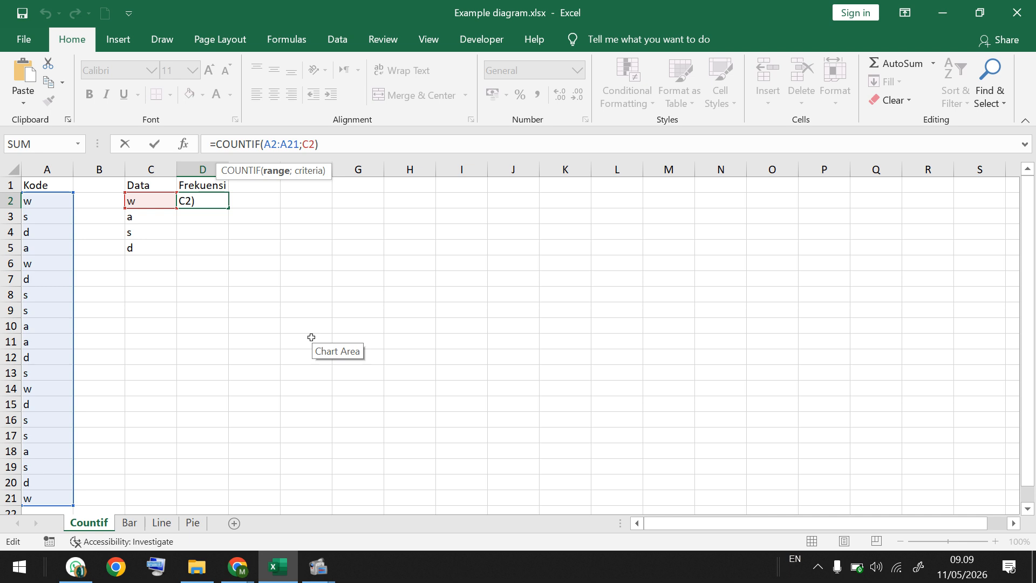
key("F4")
key("F4")
key("F4")
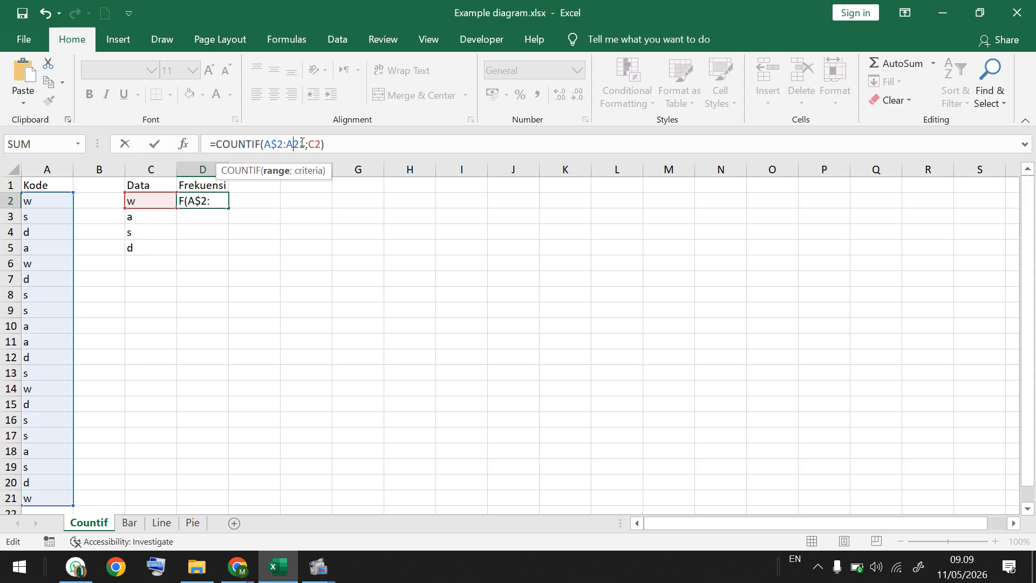
type("$")
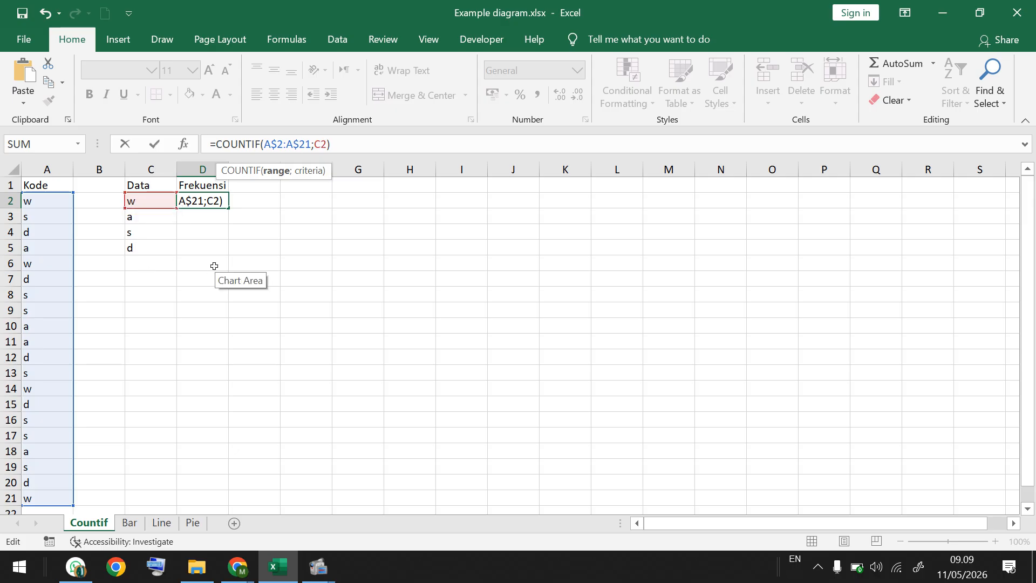
key("Return")
left_click(223, 202)
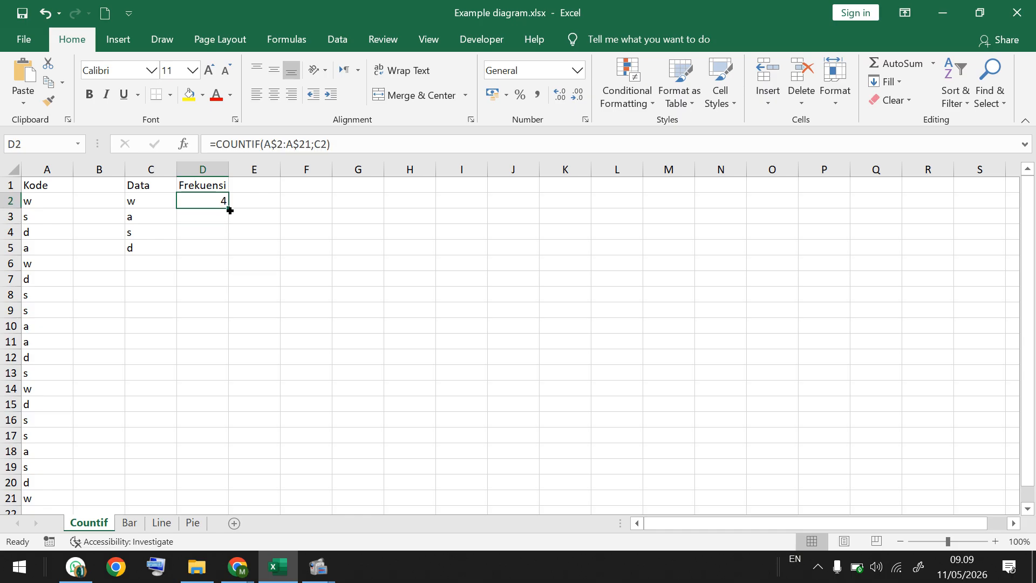
left_click_drag(229, 211, 221, 254)
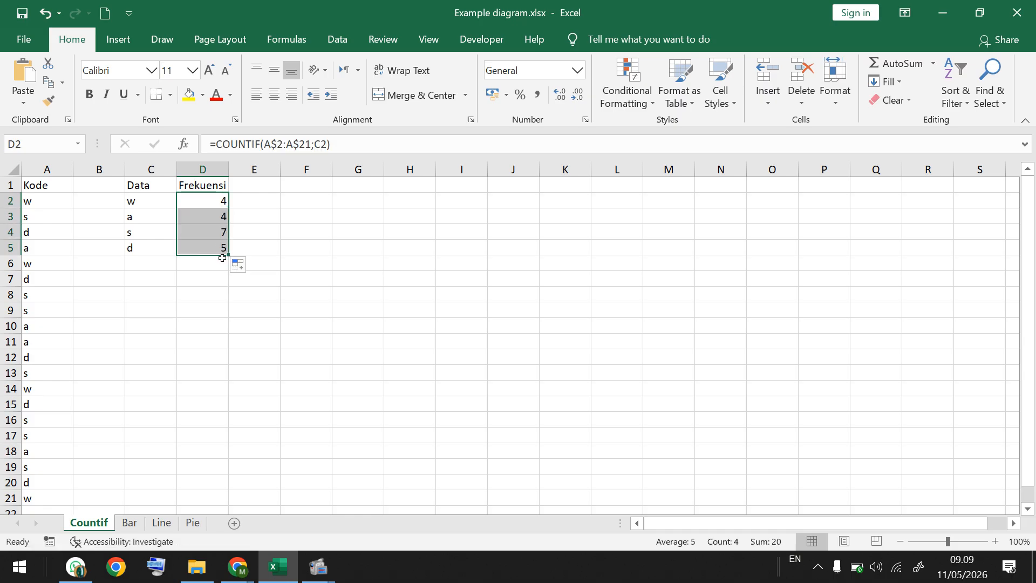
Step: Examine the filled COUNTIF formulas in D2:D5, comparing their range and criteria references
left_click(216, 215)
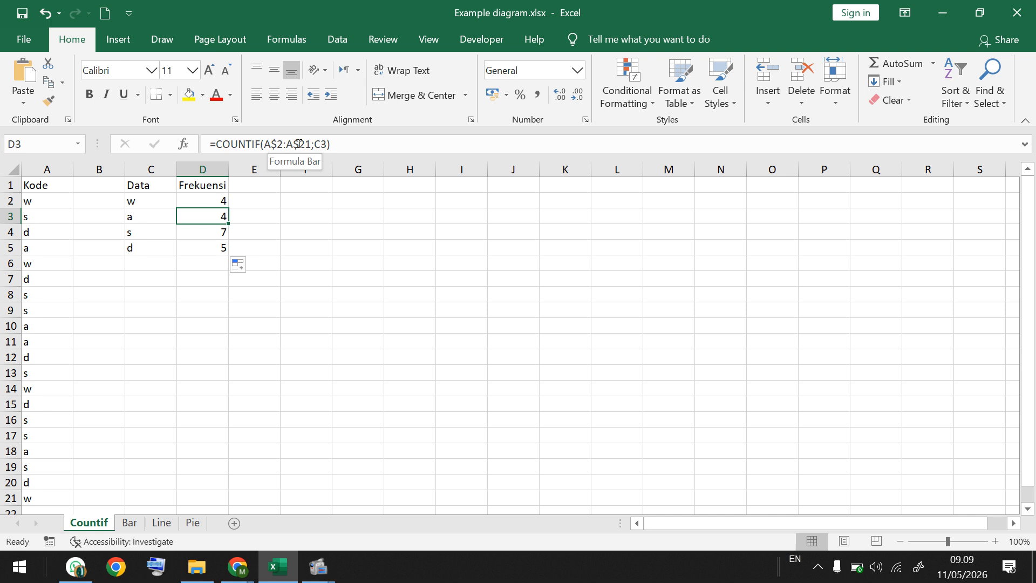
left_click(213, 200)
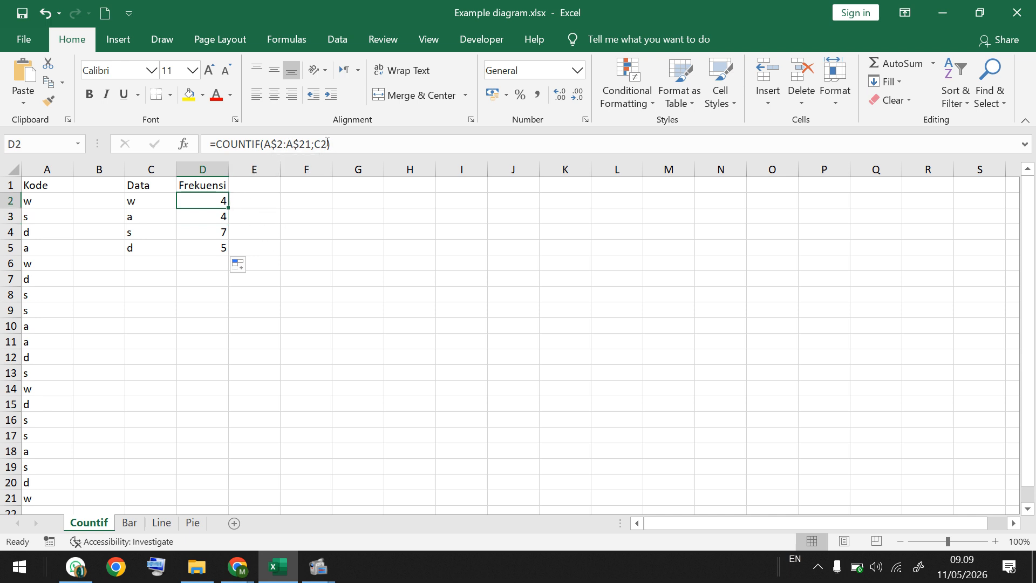
key("Down")
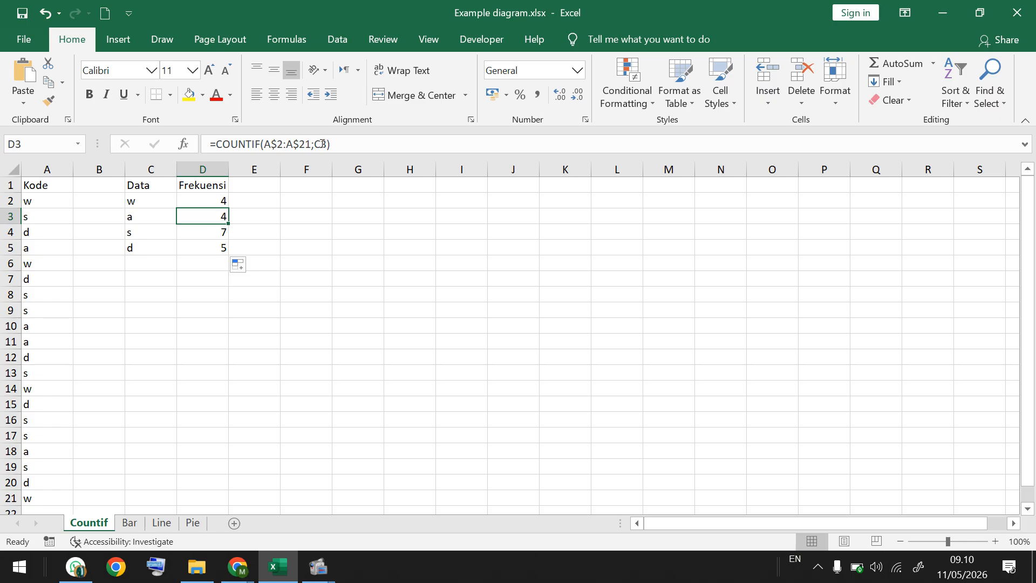
left_click(213, 237)
left_click(213, 246)
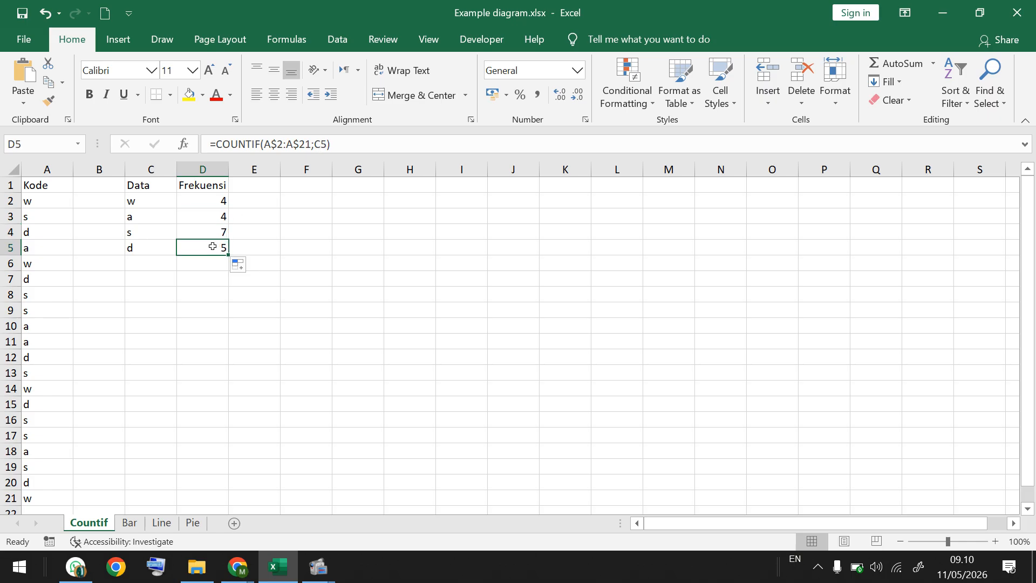
Step: Compare the COUNTIF formulas in D2 and D3 with the Kode entries in A2:A21 and the categories in column C
left_click(213, 201)
left_click_drag(59, 202, 41, 495)
left_click(211, 205)
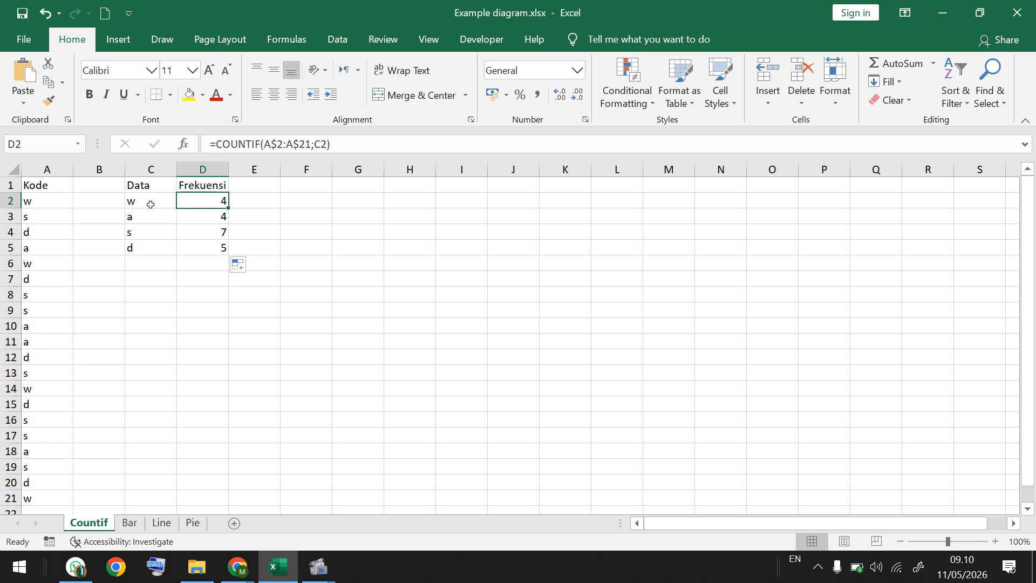
left_click(203, 217)
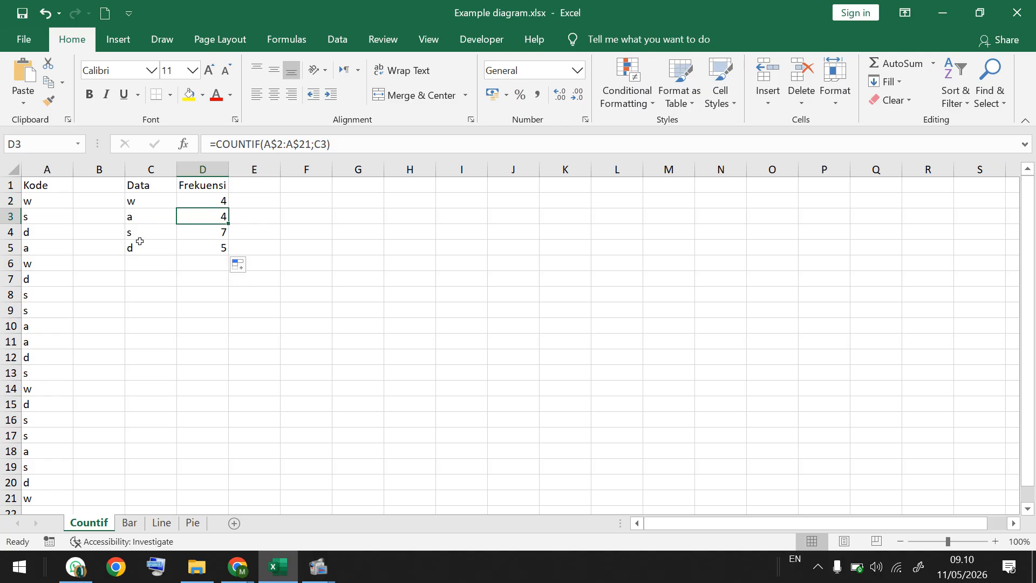
left_click(243, 246)
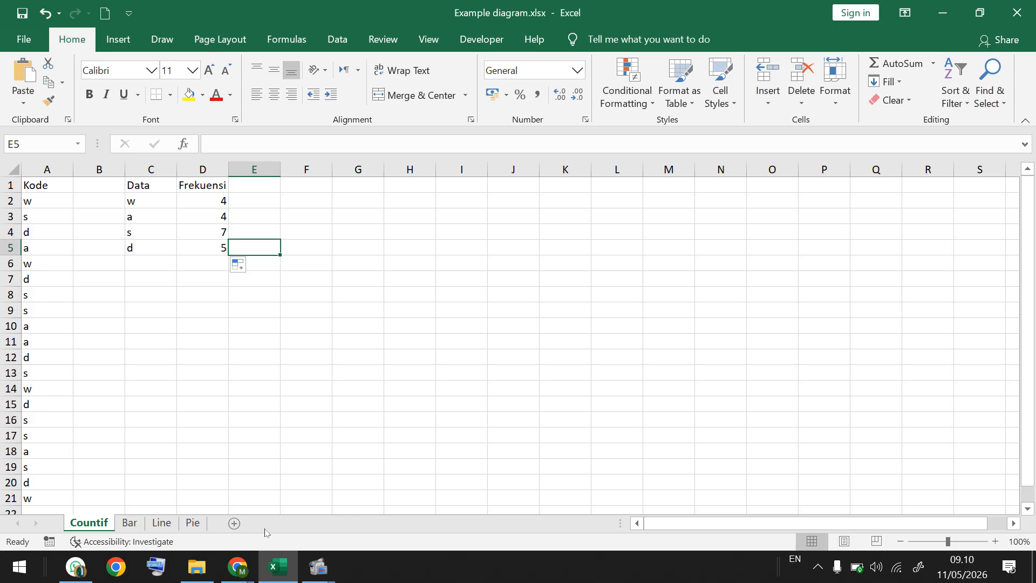
Step: Switch to the Google Meet call in Chrome and mute the microphone
mouse_move(237, 567)
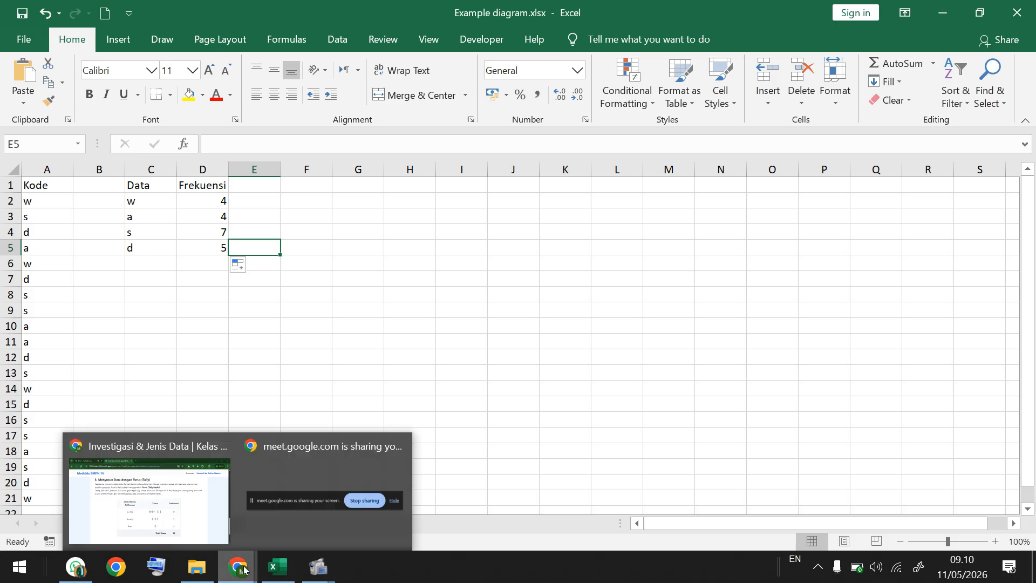
left_click(216, 526)
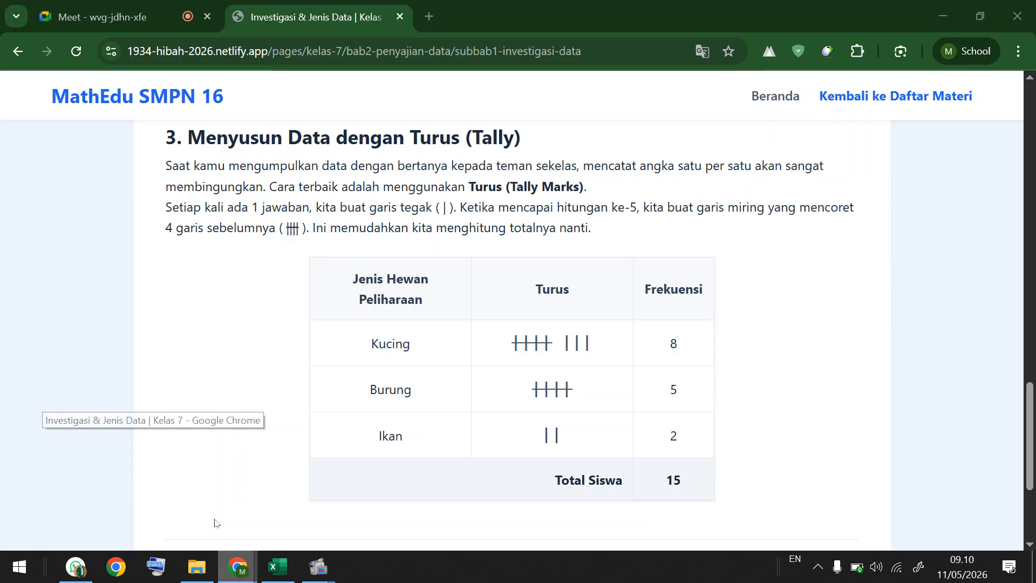
left_click(130, 6)
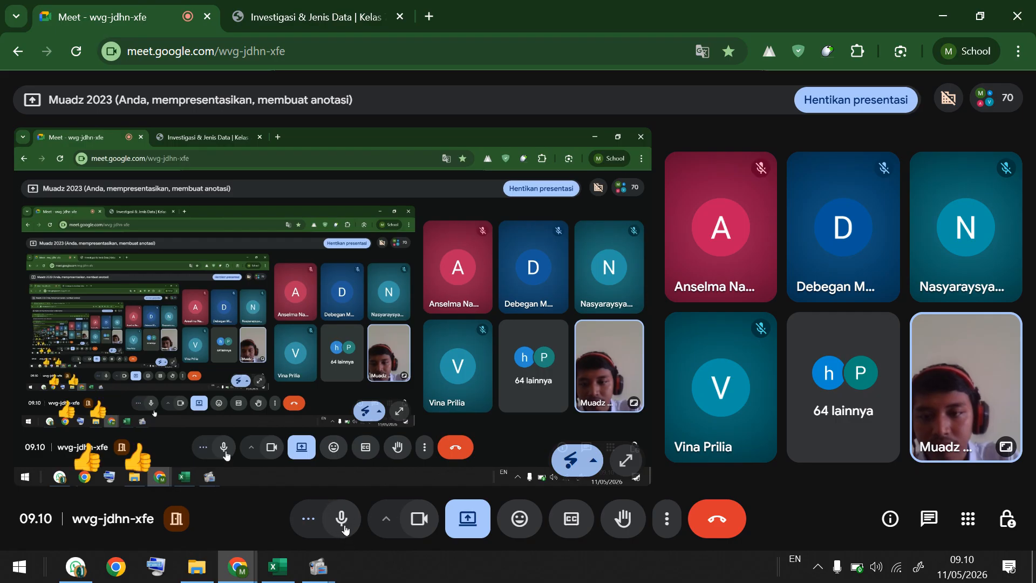
left_click(346, 530)
left_click(346, 530)
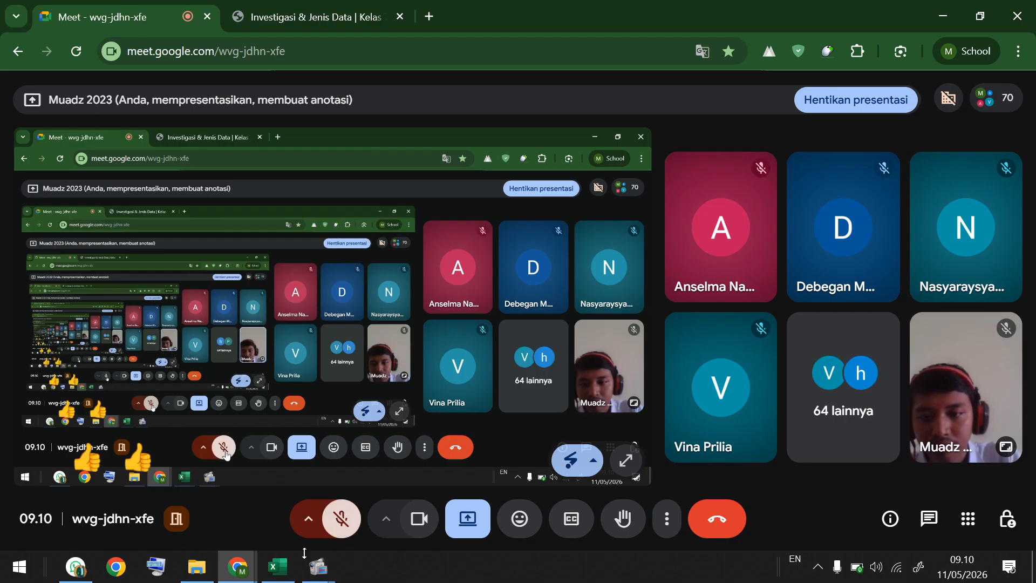
Step: Return to the lesson site in Chrome and open the next lesson page, Diagram Batang & Garis
left_click(278, 568)
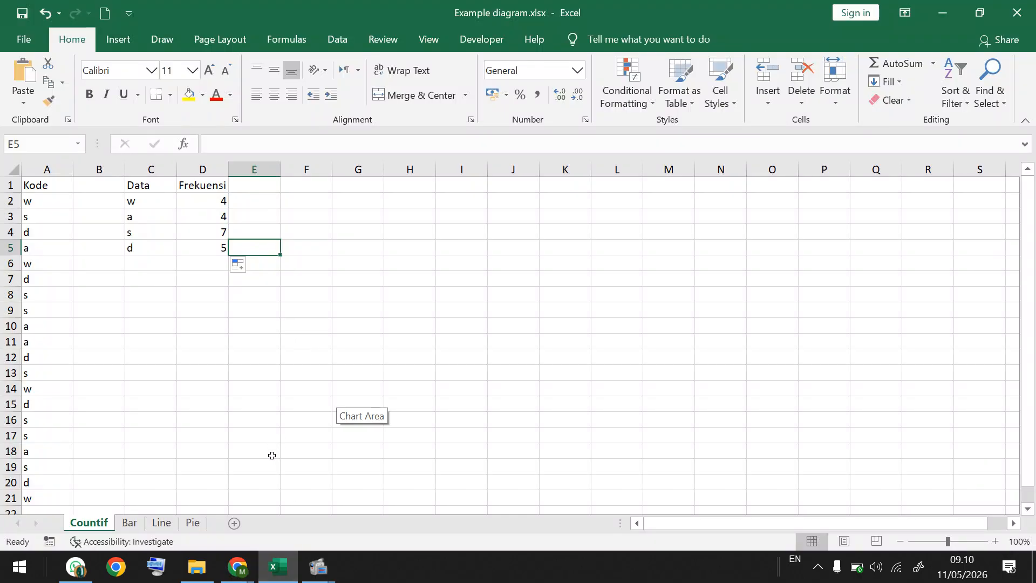
mouse_move(242, 573)
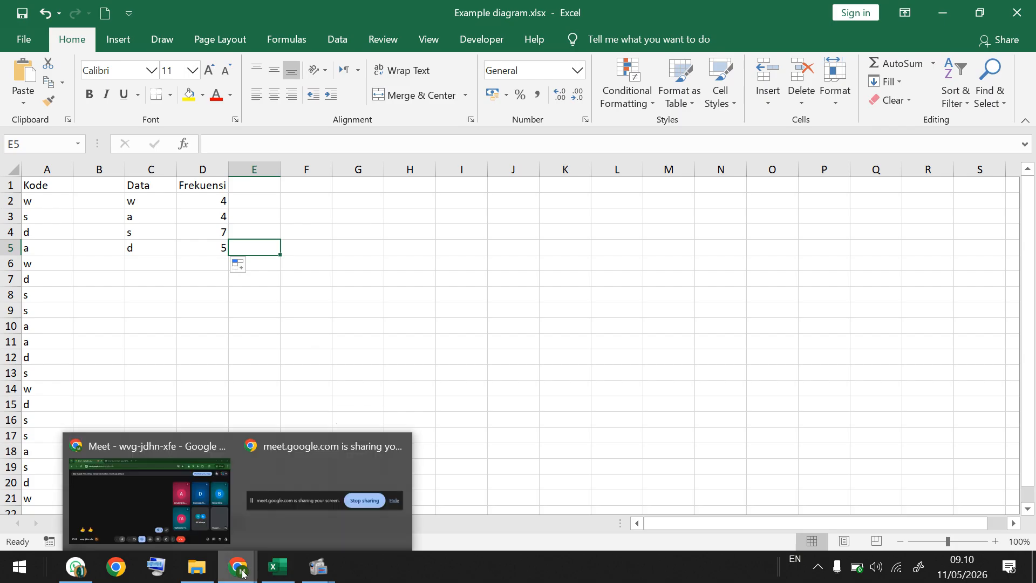
left_click(203, 533)
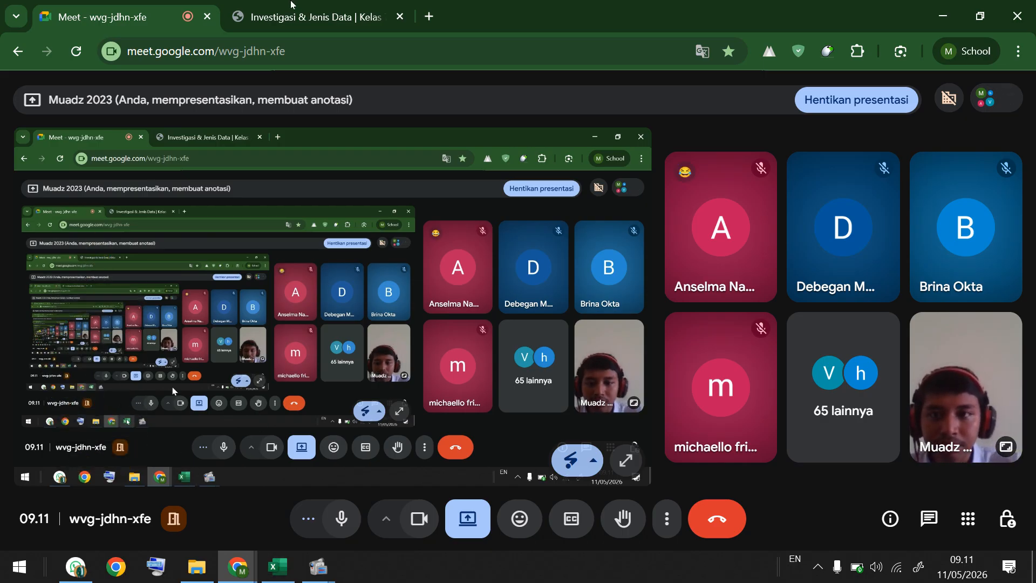
left_click(289, 7)
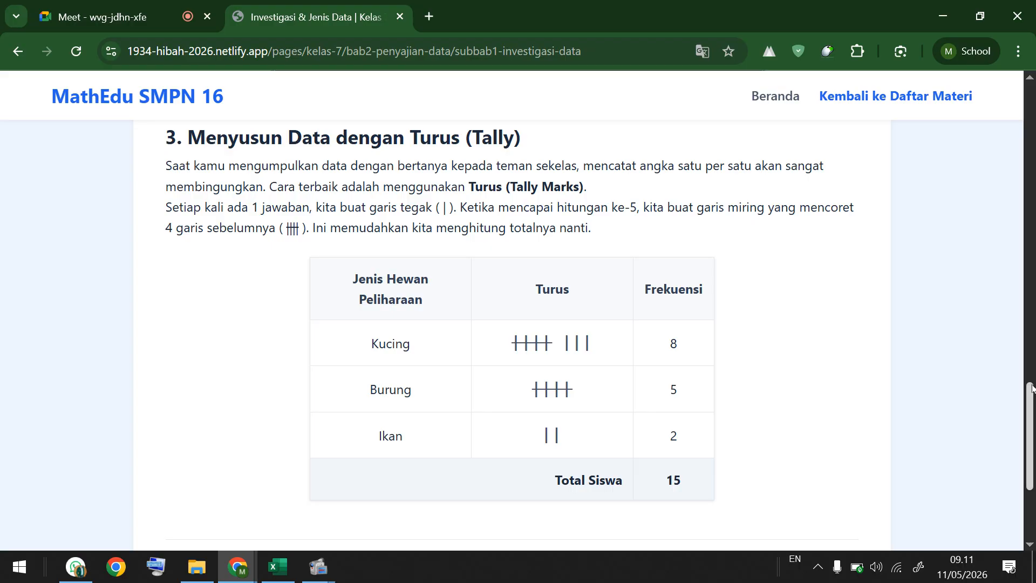
scroll(1031, 410, "down", 4)
left_click(770, 382)
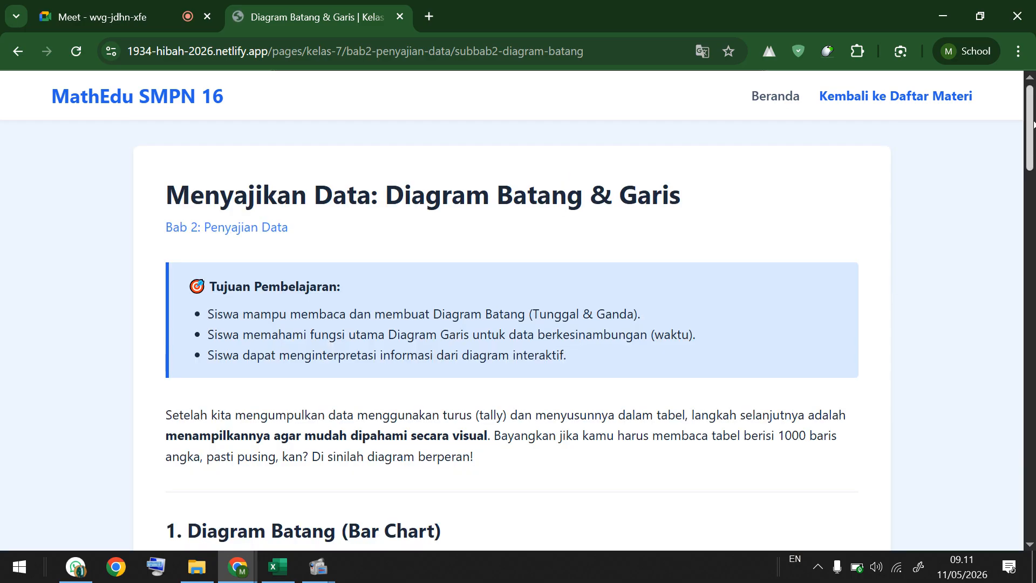
Step: Examine the lesson's single bar chart, double bar chart and air-temperature line chart, including individual bar values
left_click_drag(1034, 125, 1027, 161)
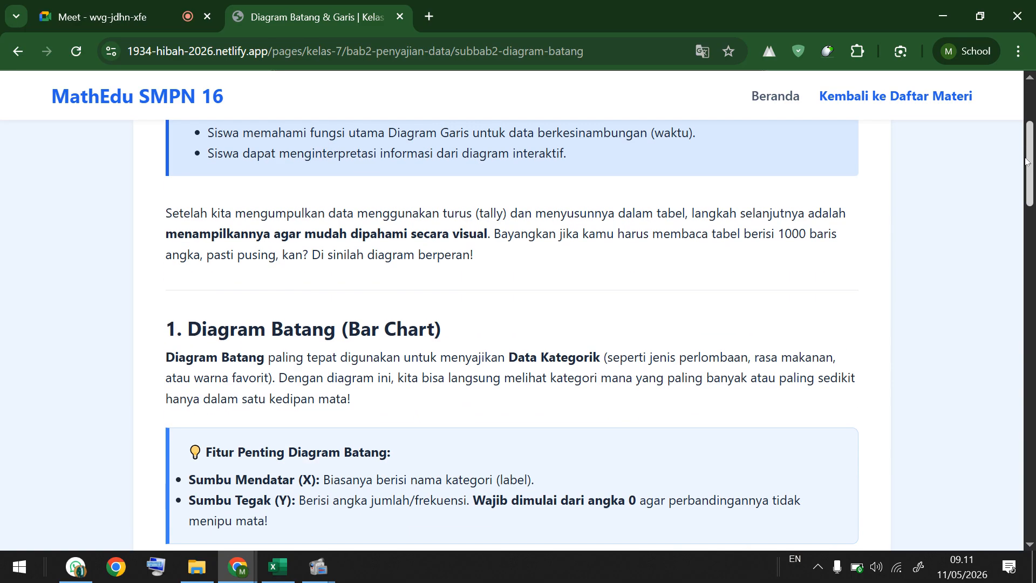
scroll(316, 341, "down", 10)
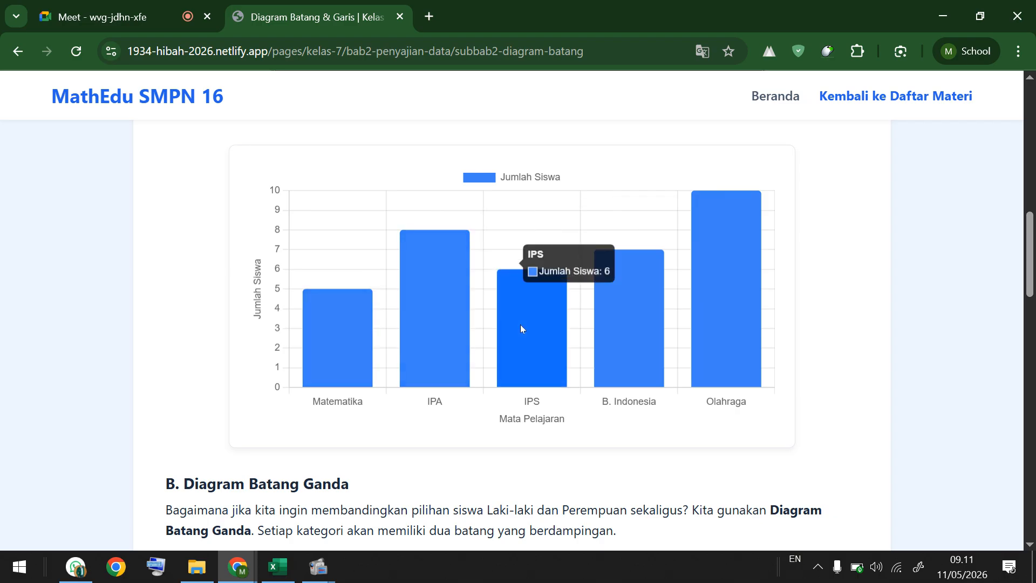
mouse_move(635, 330)
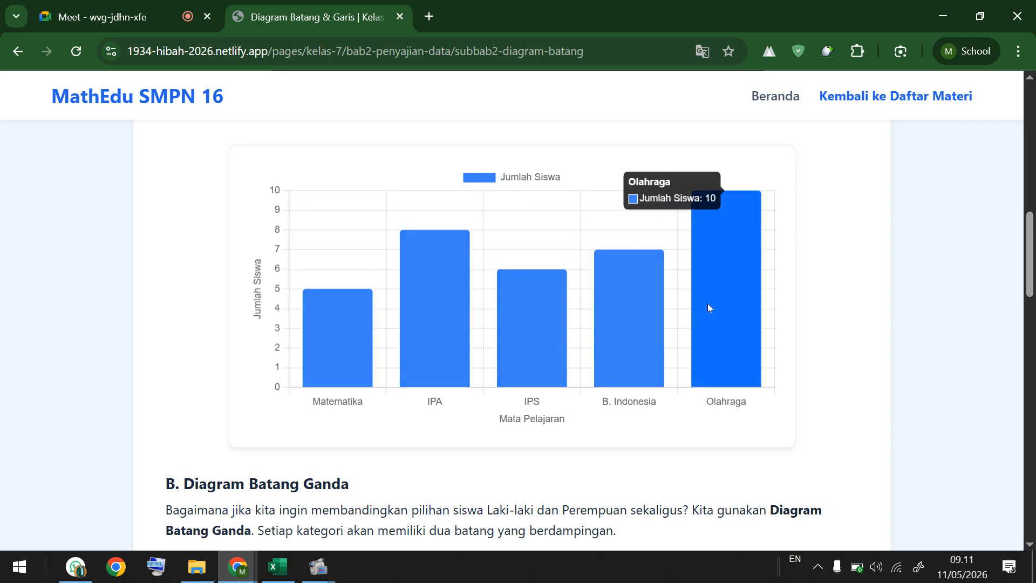
mouse_move(348, 328)
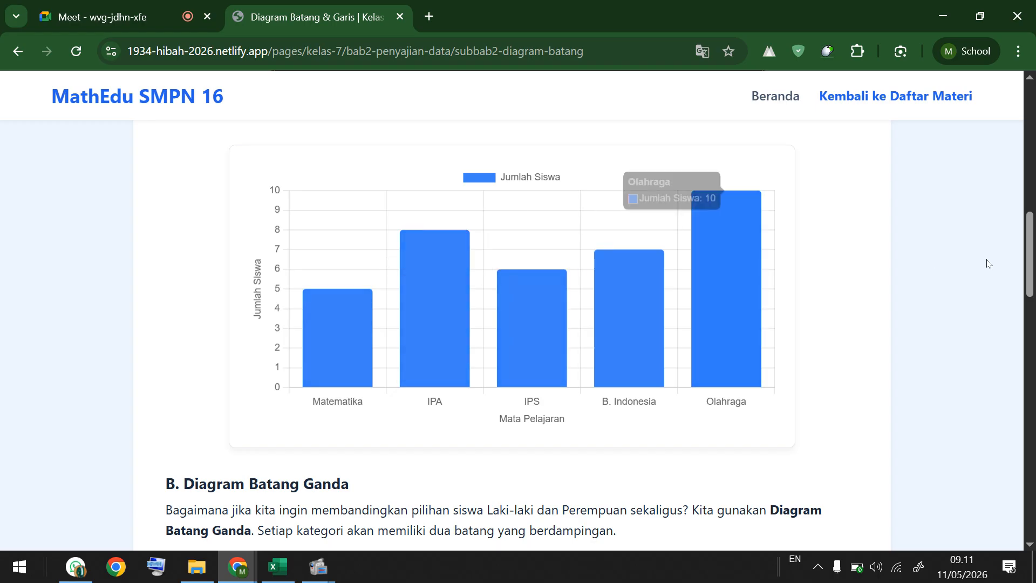
scroll(345, 378, "down", 7)
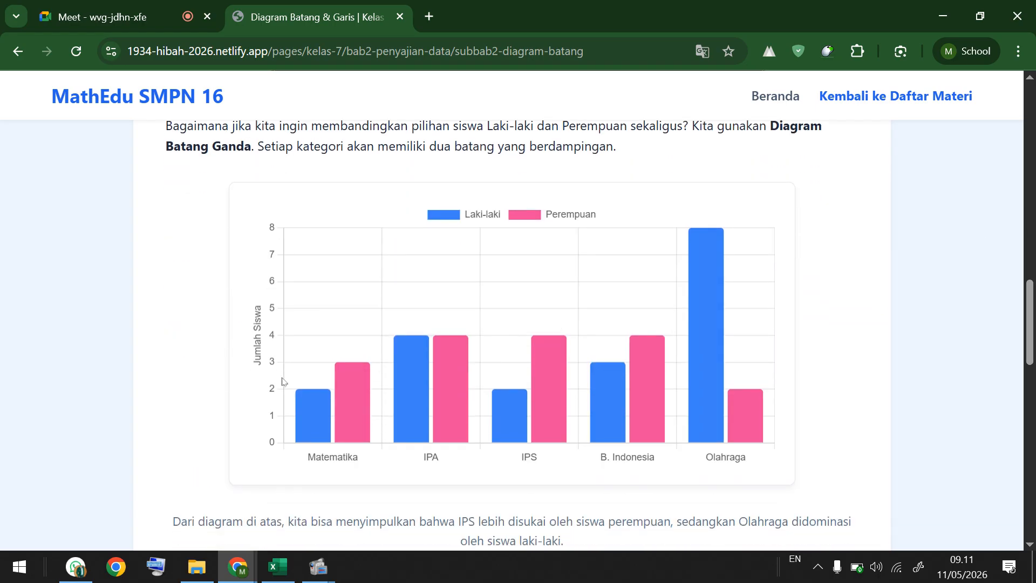
mouse_move(343, 398)
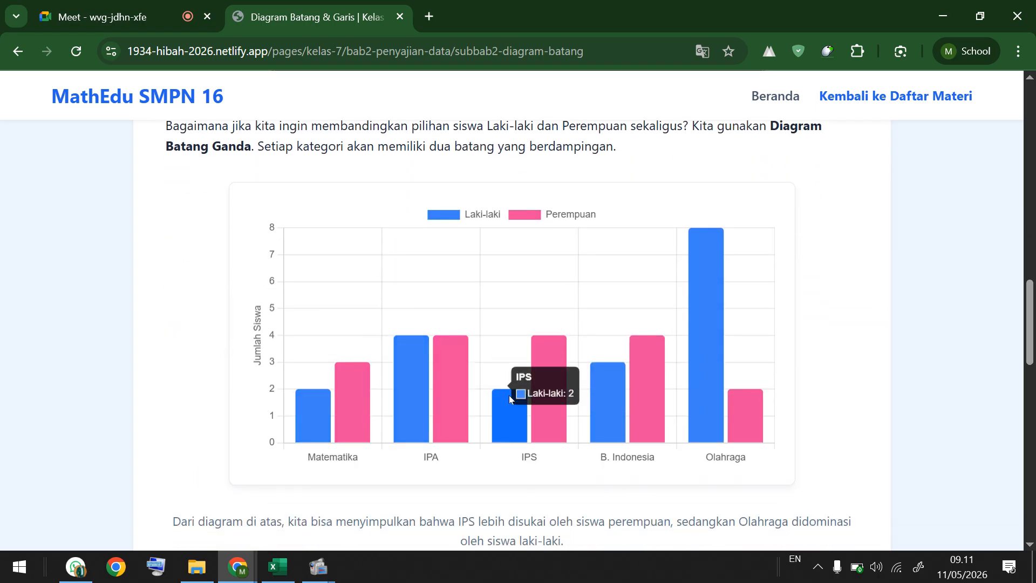
scroll(1017, 335, "down", 12)
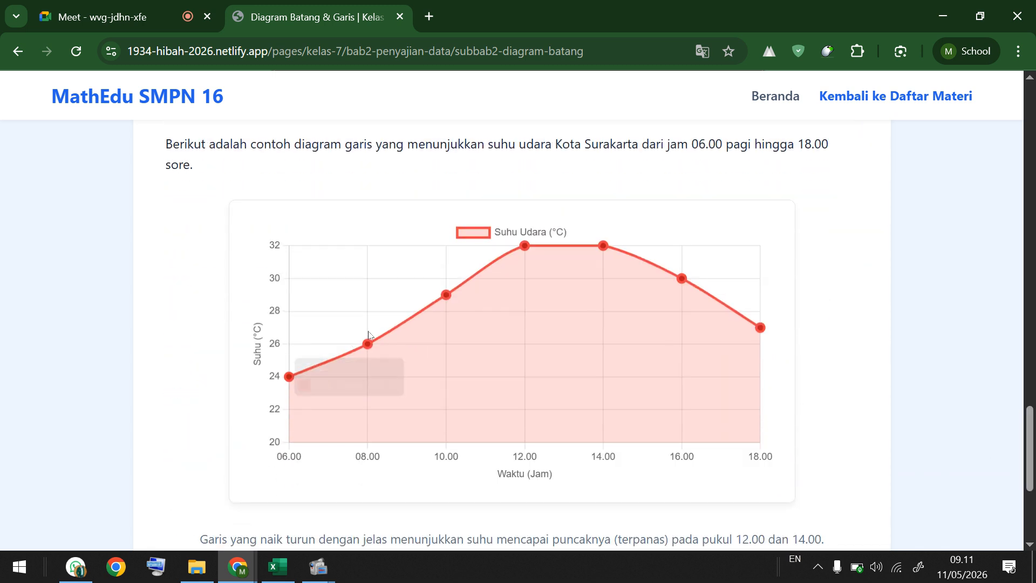
scroll(1033, 450, "down", 4)
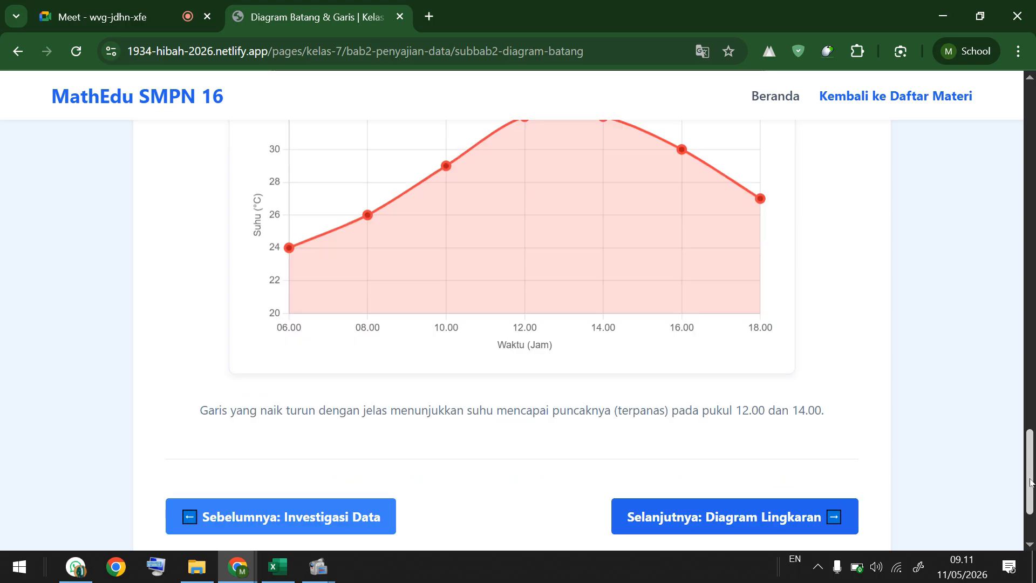
Step: Open the Diagram Lingkaran lesson page and examine its pie chart of extracurricular activities
left_click(764, 437)
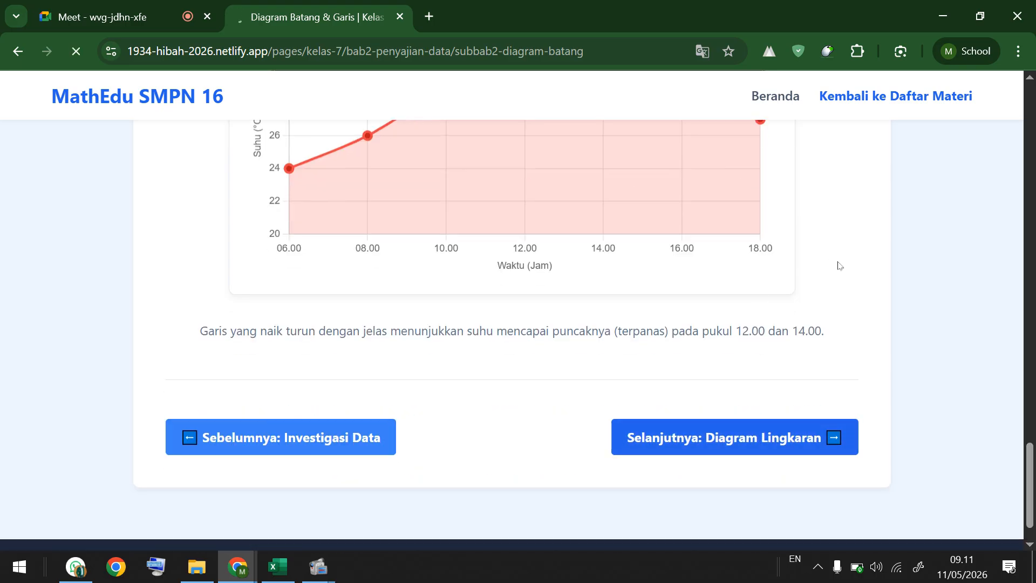
scroll(1033, 154, "down", 20)
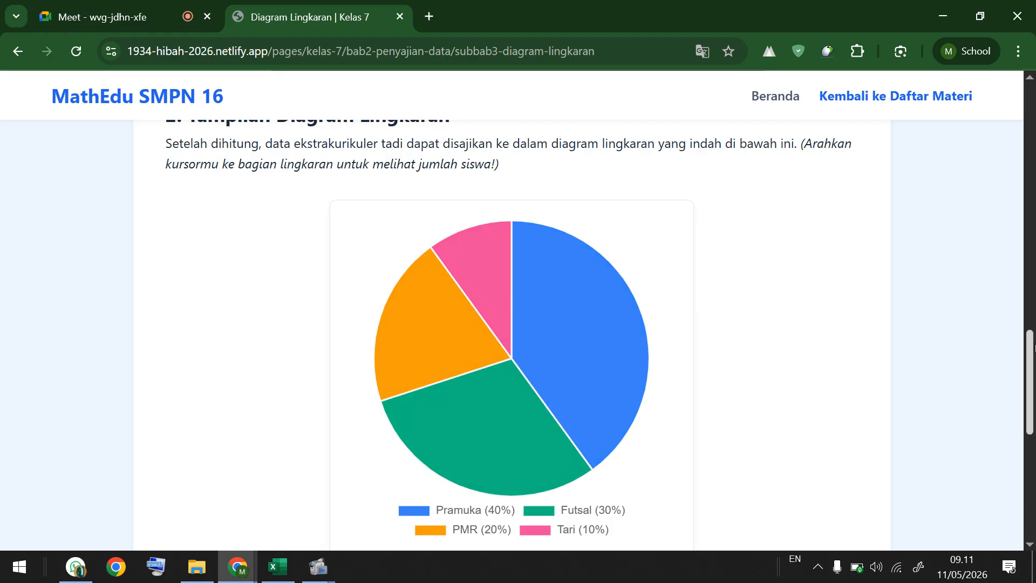
left_click_drag(1032, 349, 1031, 355)
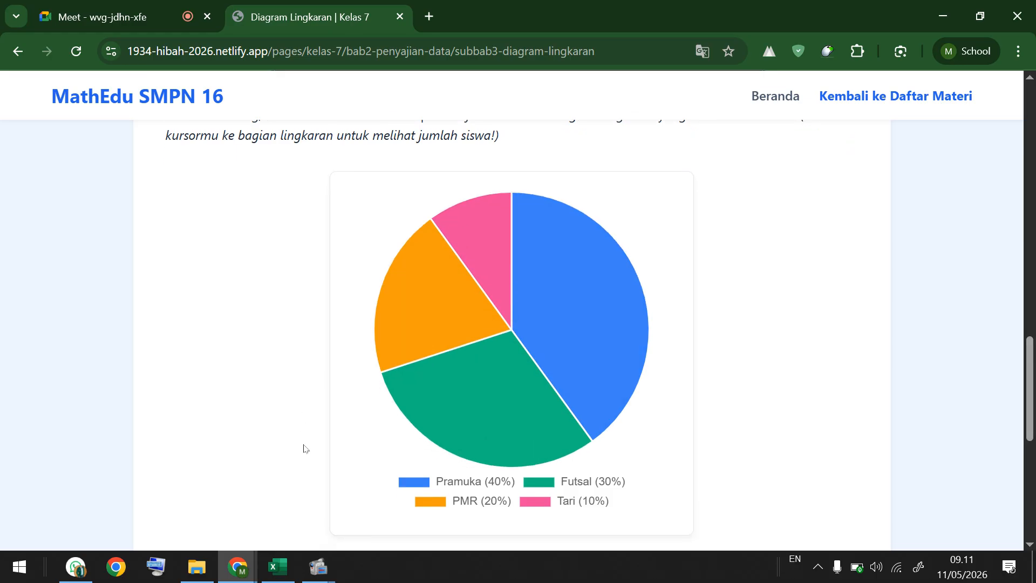
Step: Switch to the Excel workbook and delete the Data Hobi Siswa chart on the Bar sheet
left_click(279, 565)
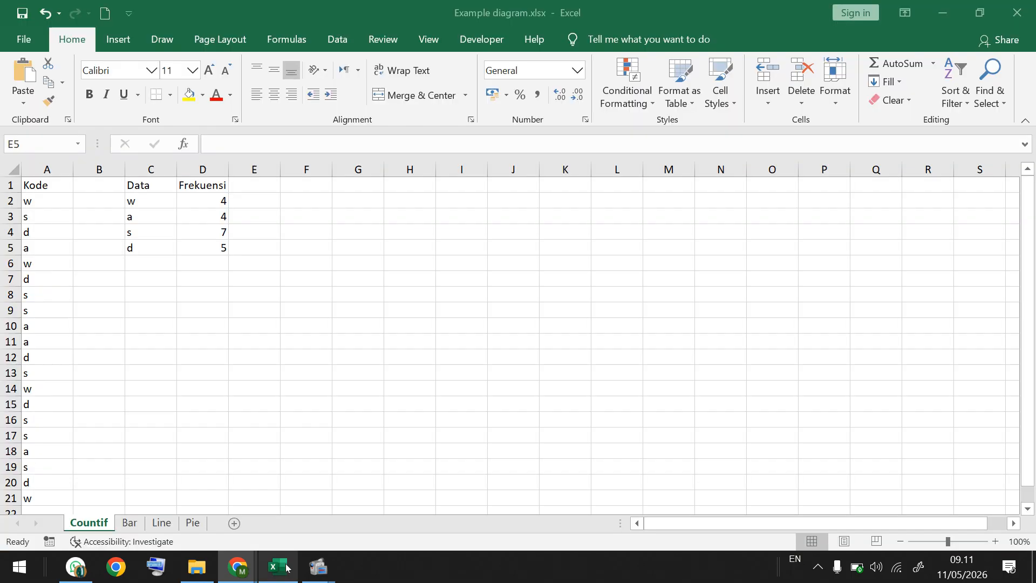
left_click(130, 524)
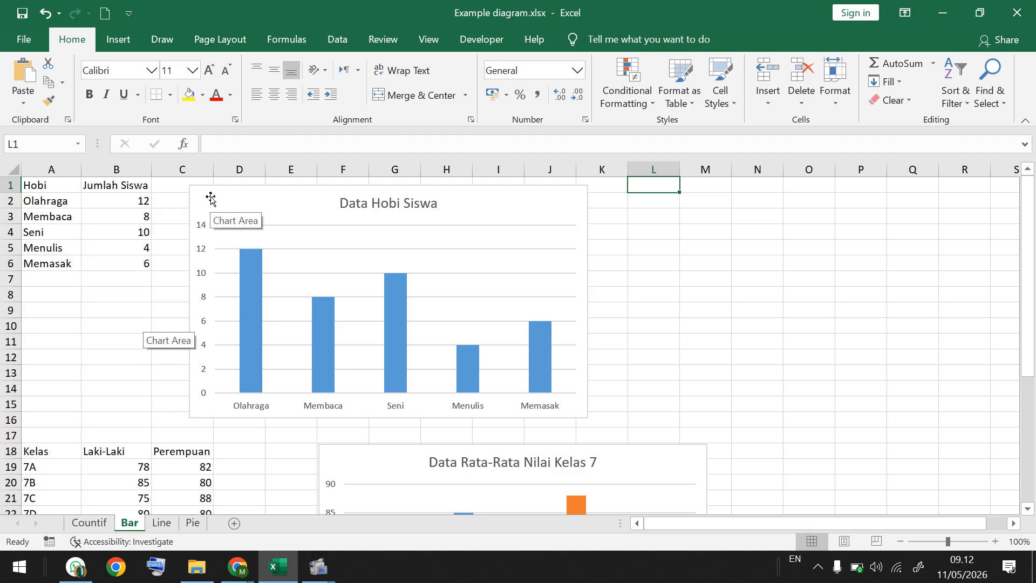
left_click(529, 198)
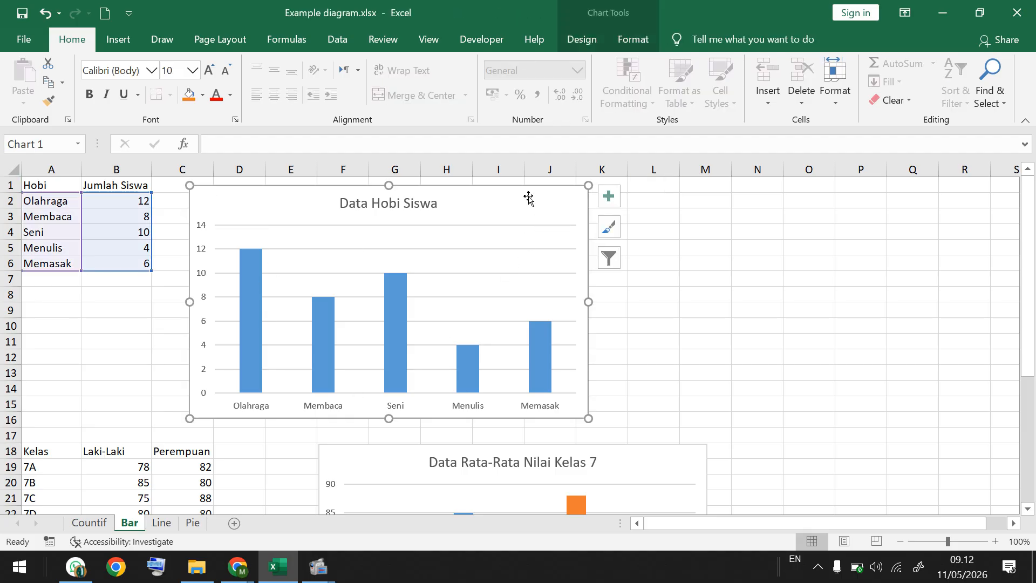
key("Delete")
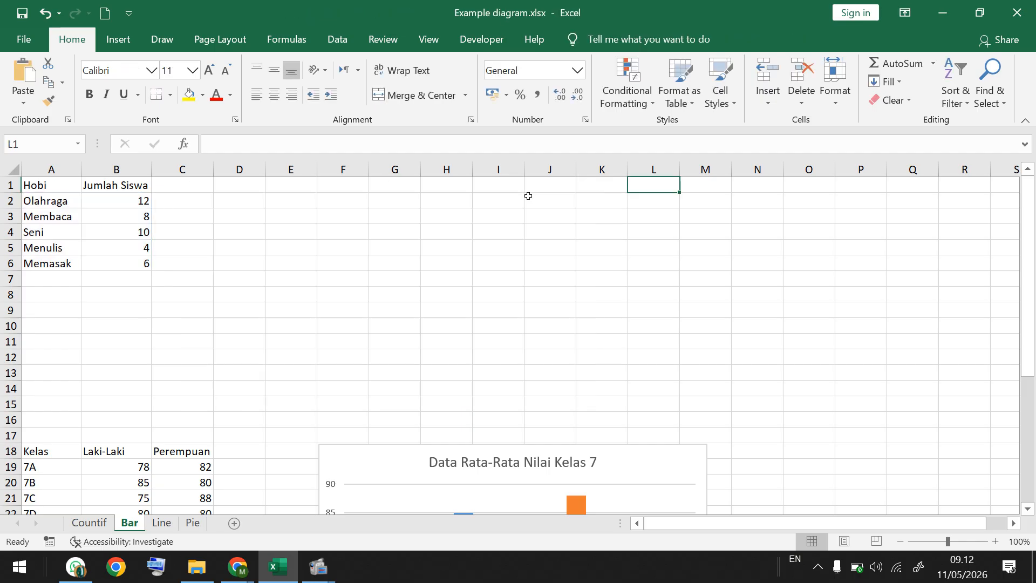
Step: Insert an empty 2-D clustered column chart on the Bar sheet and place it beside the Hobi table
left_click(230, 197)
left_click(125, 40)
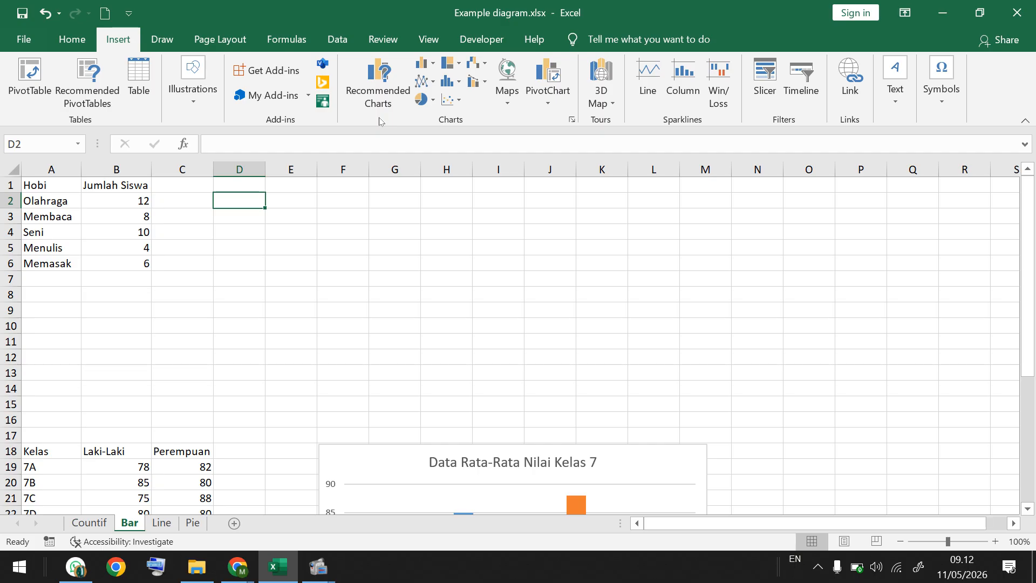
left_click(425, 65)
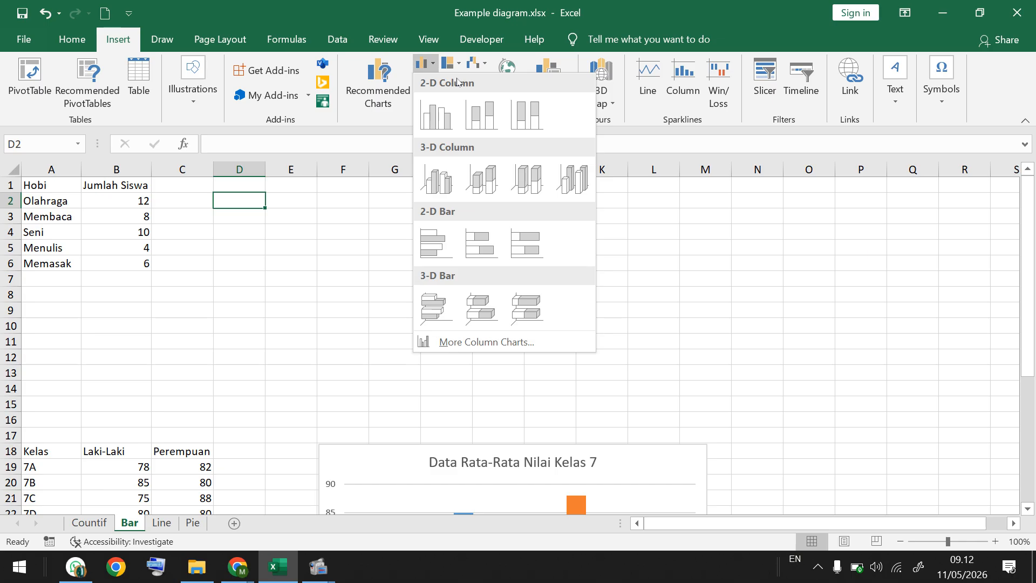
left_click(435, 119)
left_click_drag(451, 283, 398, 247)
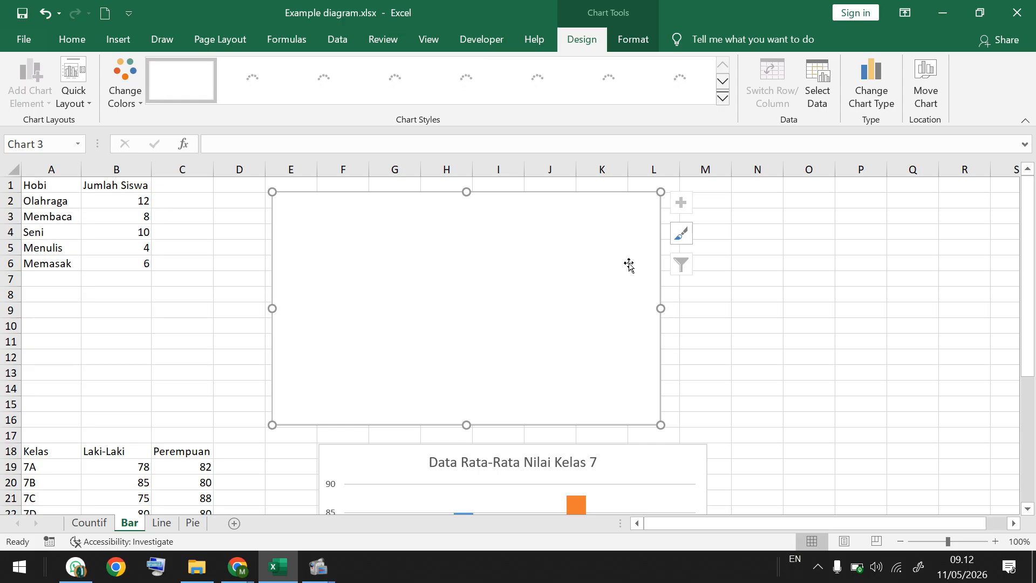
Step: Set the empty chart's data range to =Bar!$A$2:$B$6
left_click(818, 87)
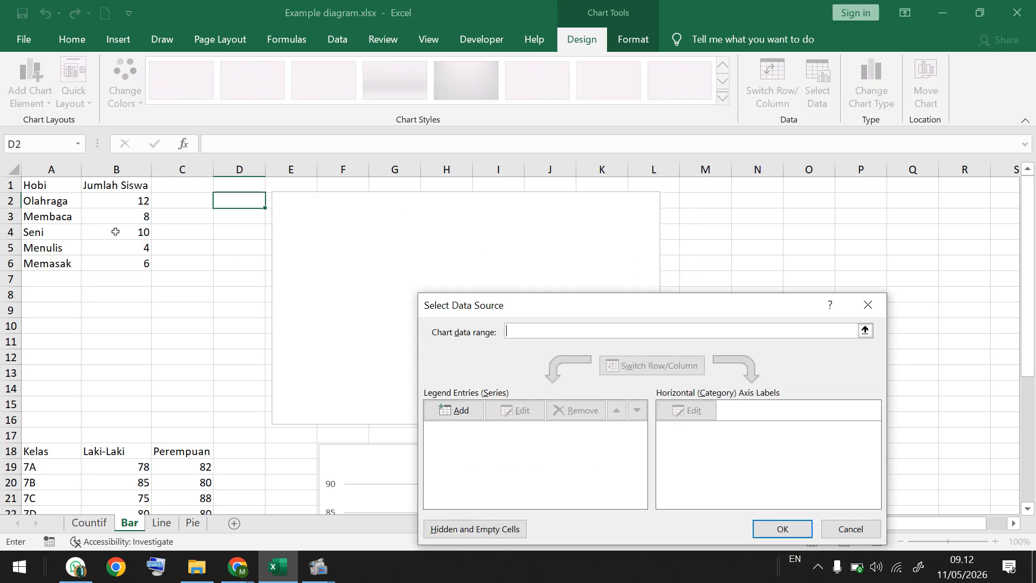
left_click_drag(56, 201, 127, 261)
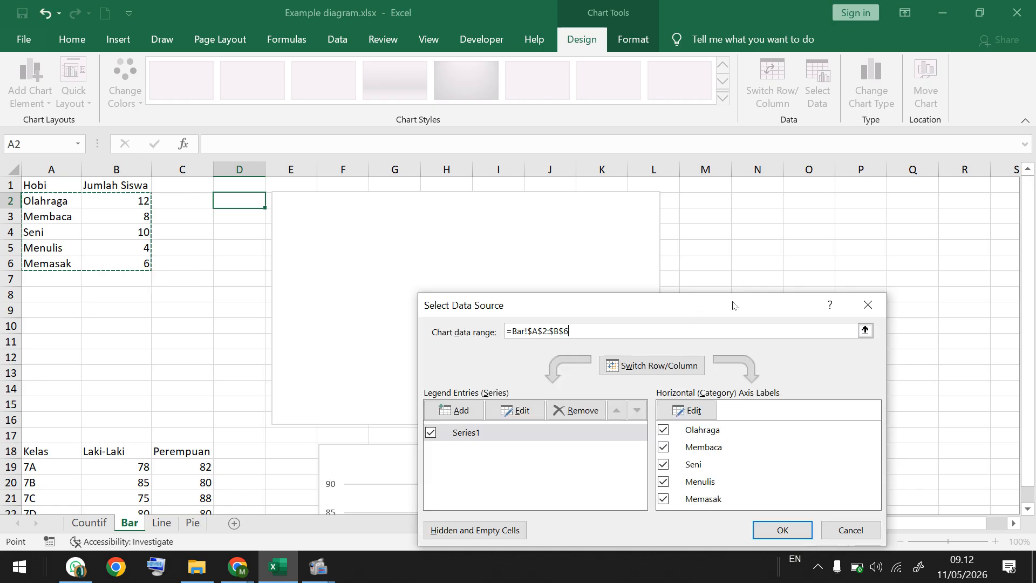
left_click(778, 530)
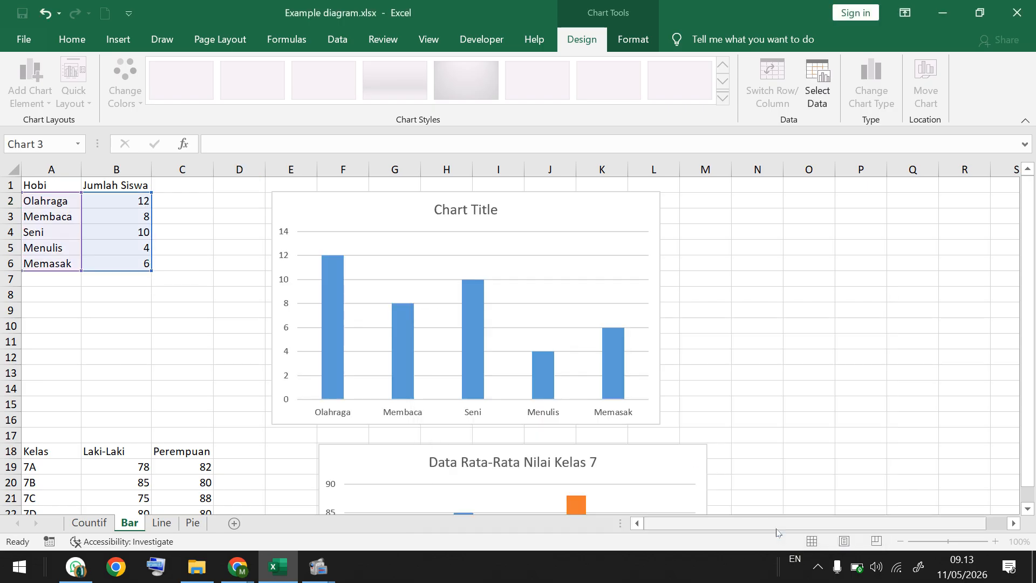
Step: Change the title of the new hobby column chart to Data Hobi Siswa
left_click(465, 210)
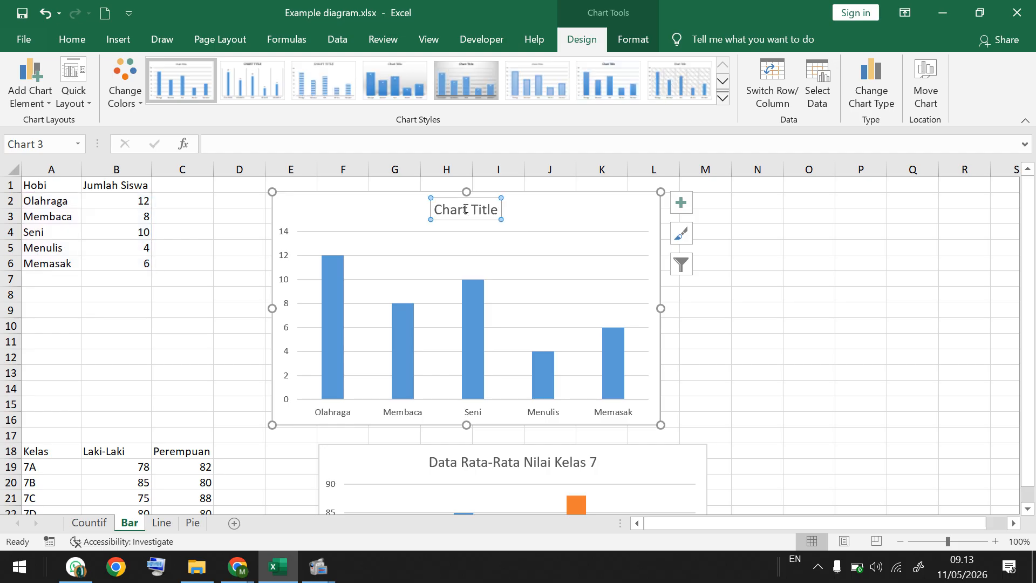
triple_click(466, 210)
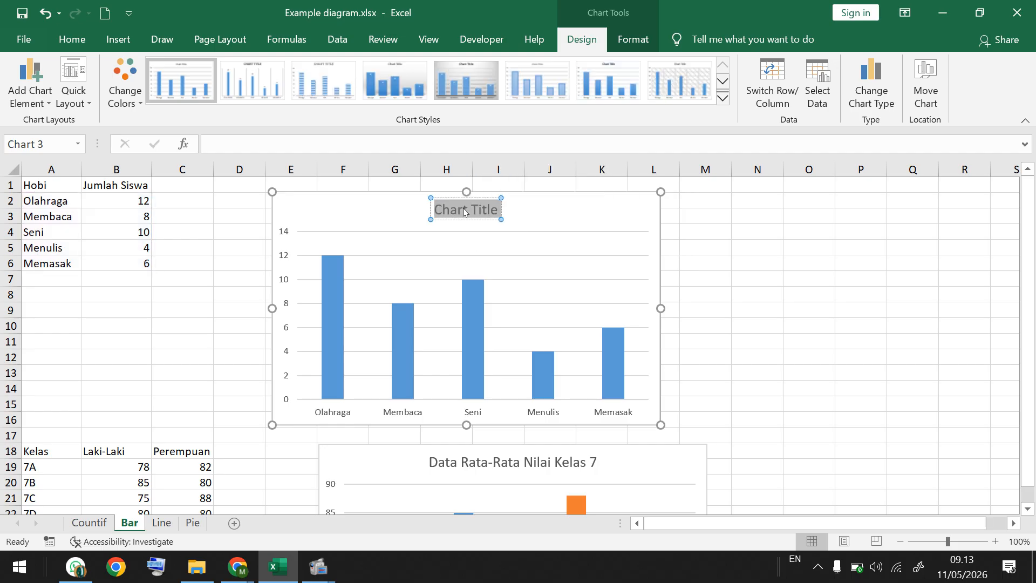
type("Data Ho")
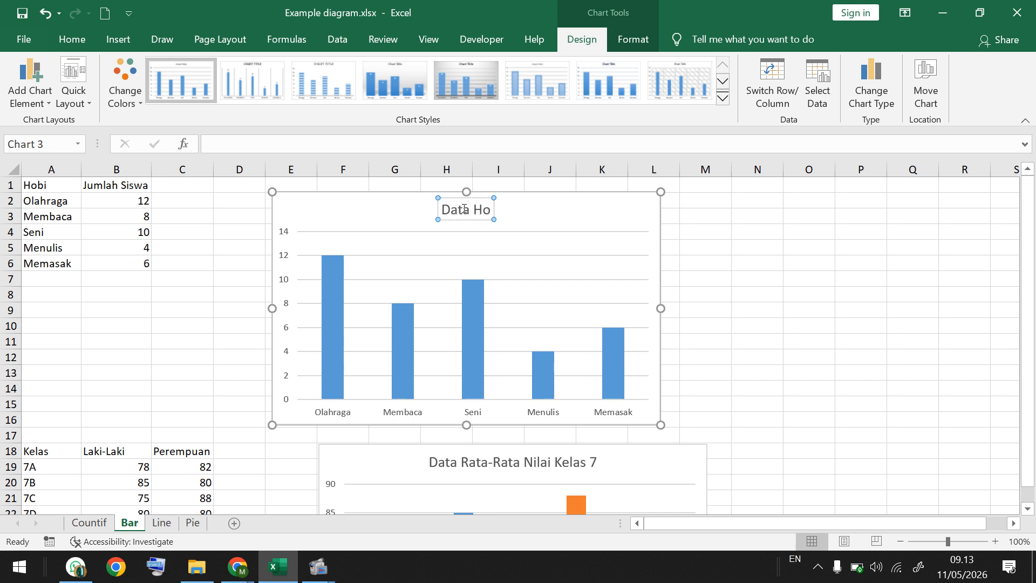
type("bi Siswa")
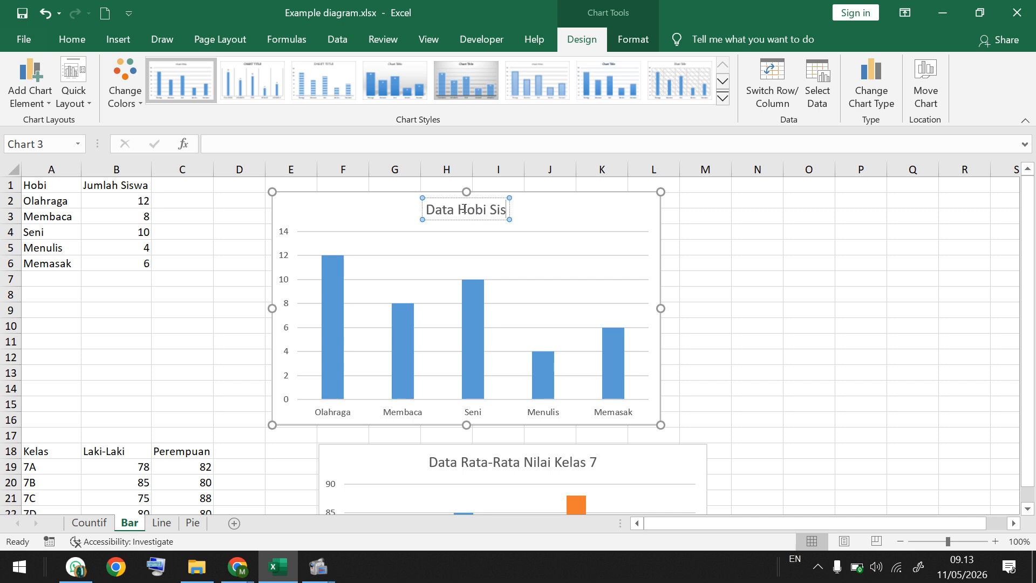
left_click(708, 227)
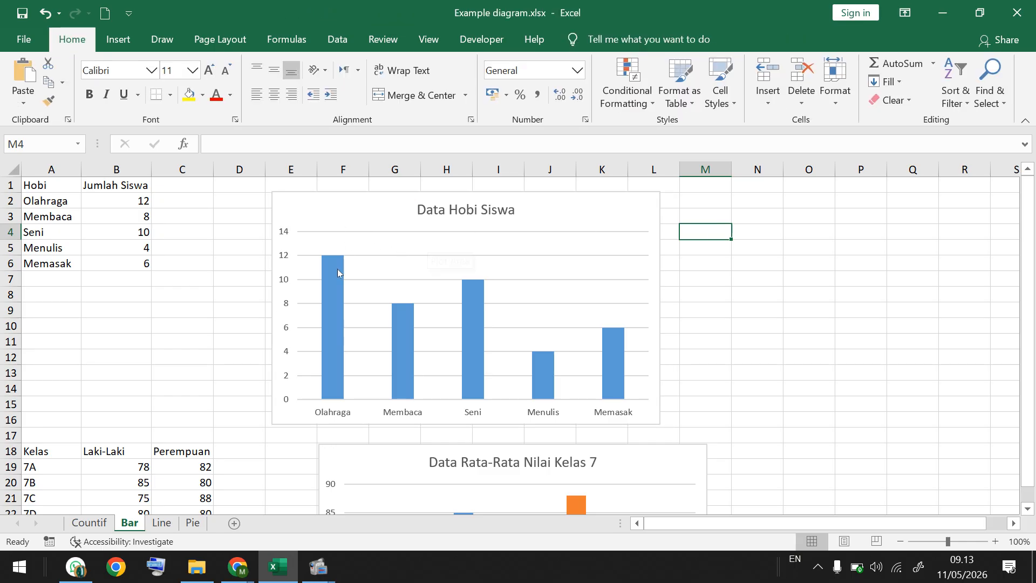
Step: Move the Data Hobi Siswa chart closer to the Hobi table, with its upper edge in row 1, and deselect it
mouse_move(334, 259)
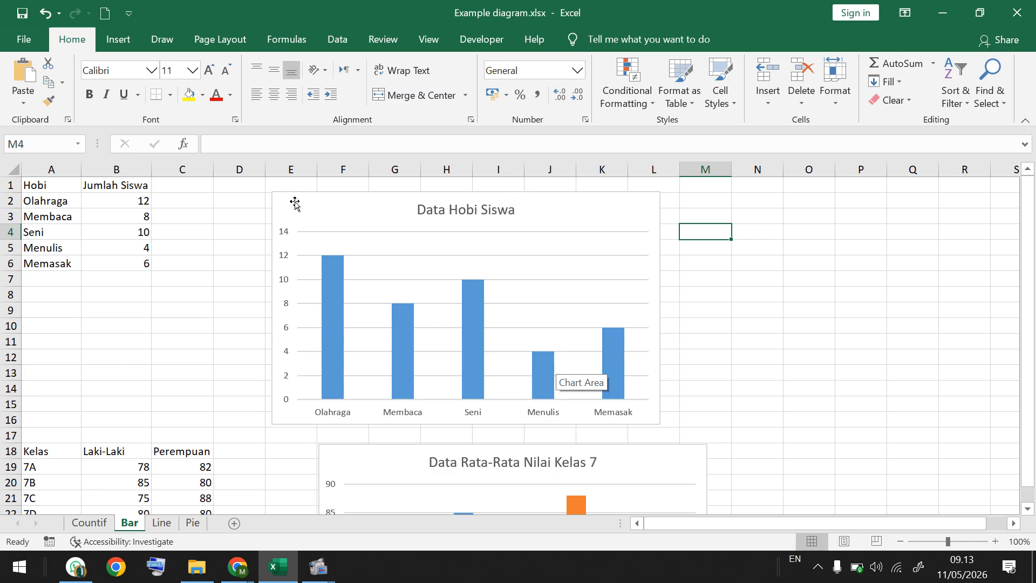
left_click_drag(291, 201, 253, 200)
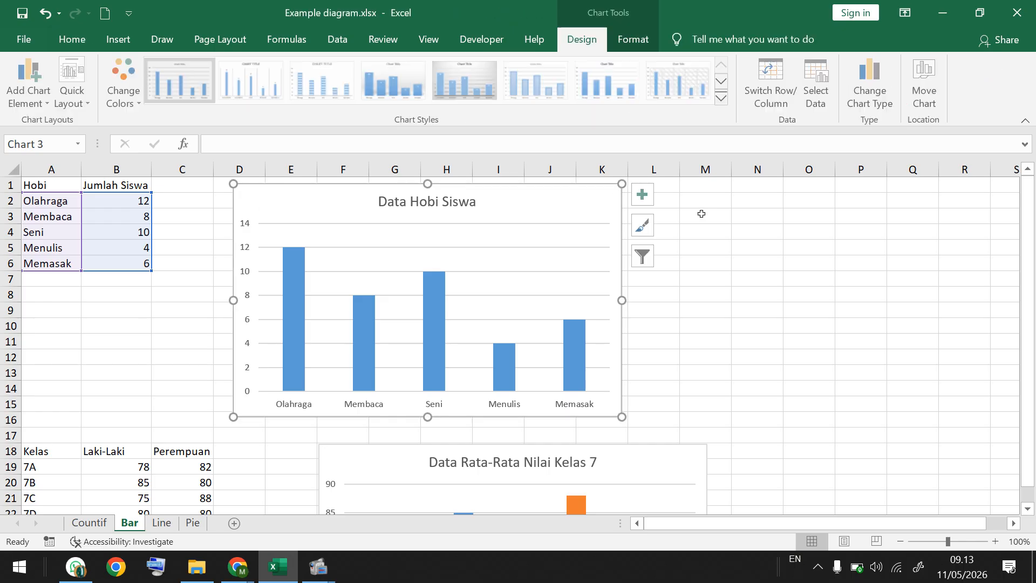
left_click(679, 202)
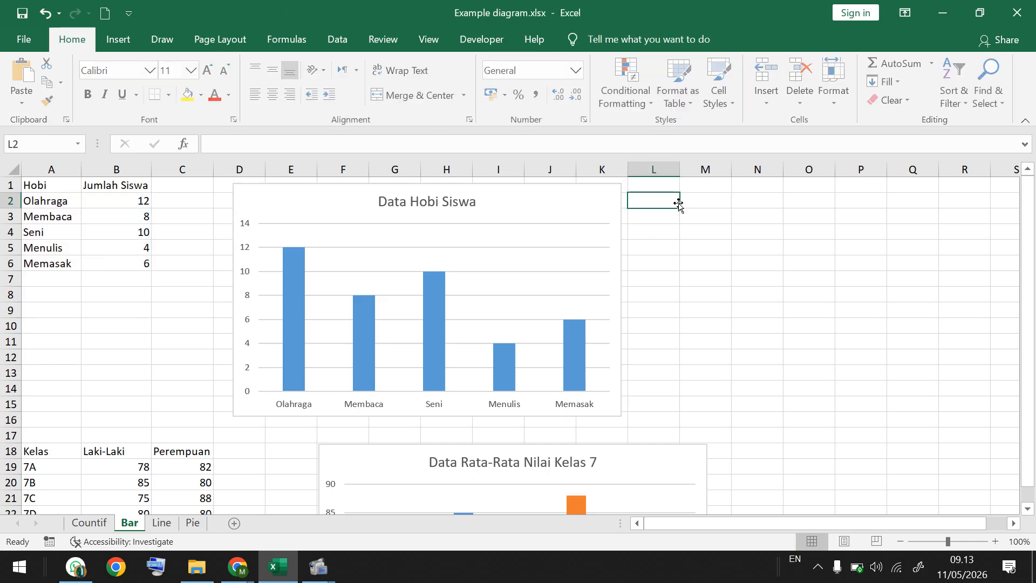
Step: Preview the available chart styles on the Data Hobi Siswa chart
left_click(606, 203)
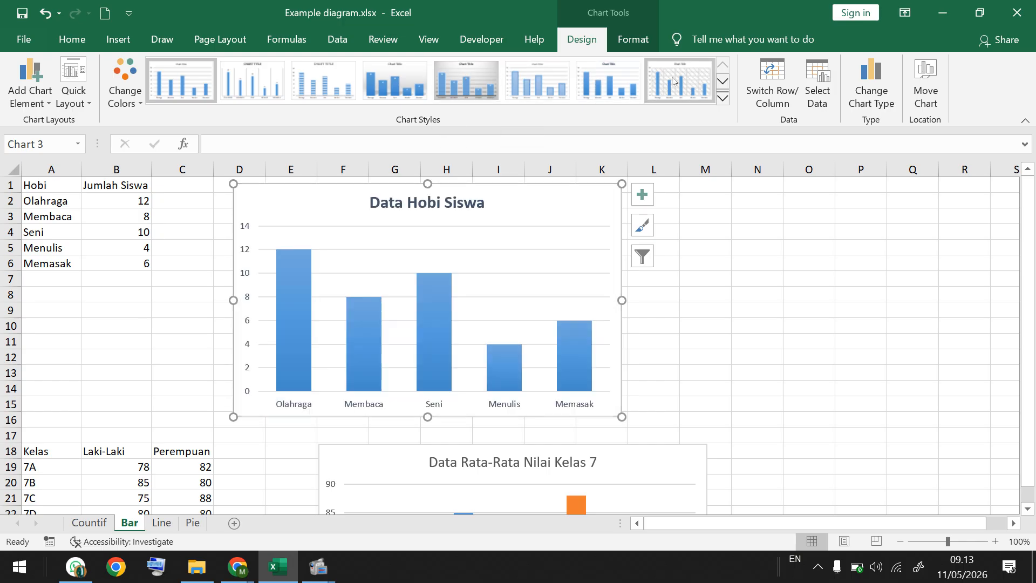
left_click(723, 98)
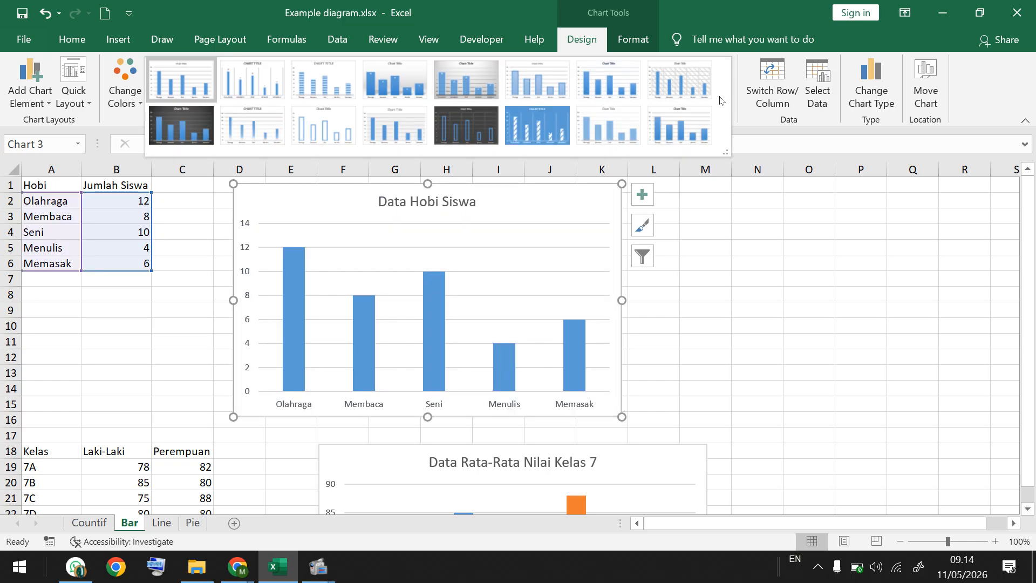
left_click(724, 251)
left_click(185, 201)
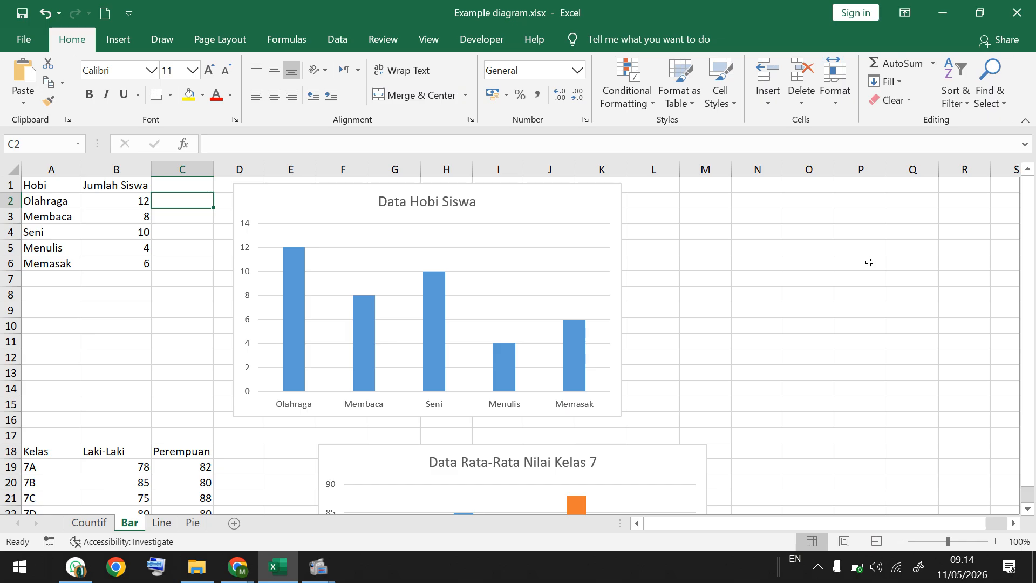
Step: Examine the Kelas table and its Data Rata-Rata Nilai Kelas 7 chart on the Bar sheet
left_click_drag(1030, 232, 1030, 247)
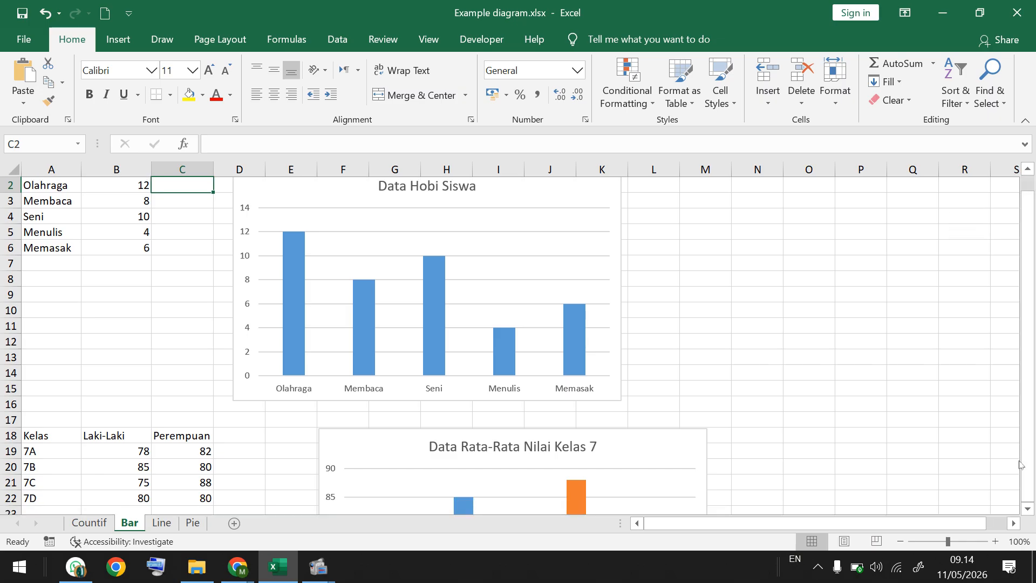
left_click(1028, 509)
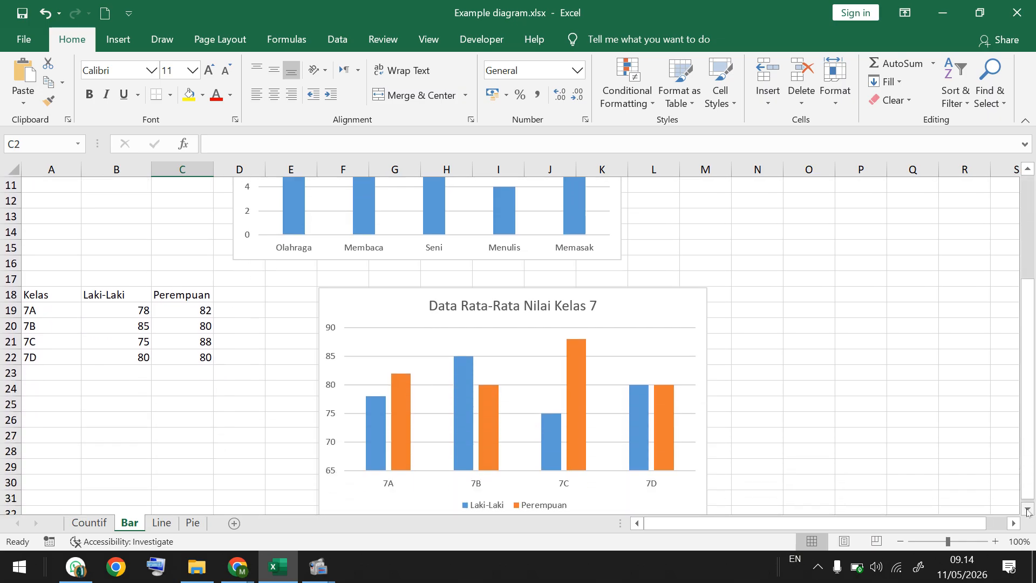
left_click(1028, 509)
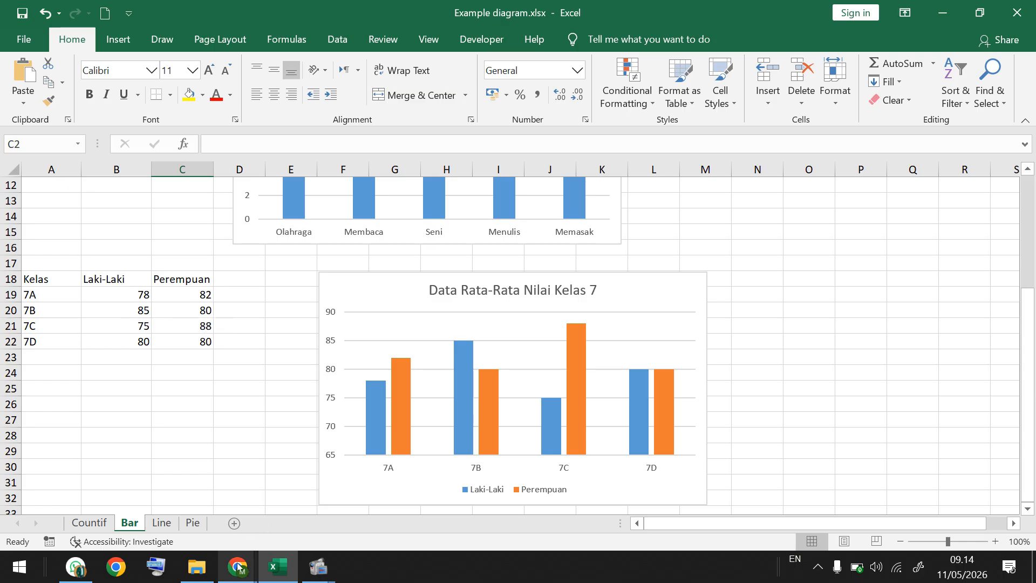
Step: Switch to the Google Meet call in the browser to check it, and return to the Excel workbook
mouse_move(239, 563)
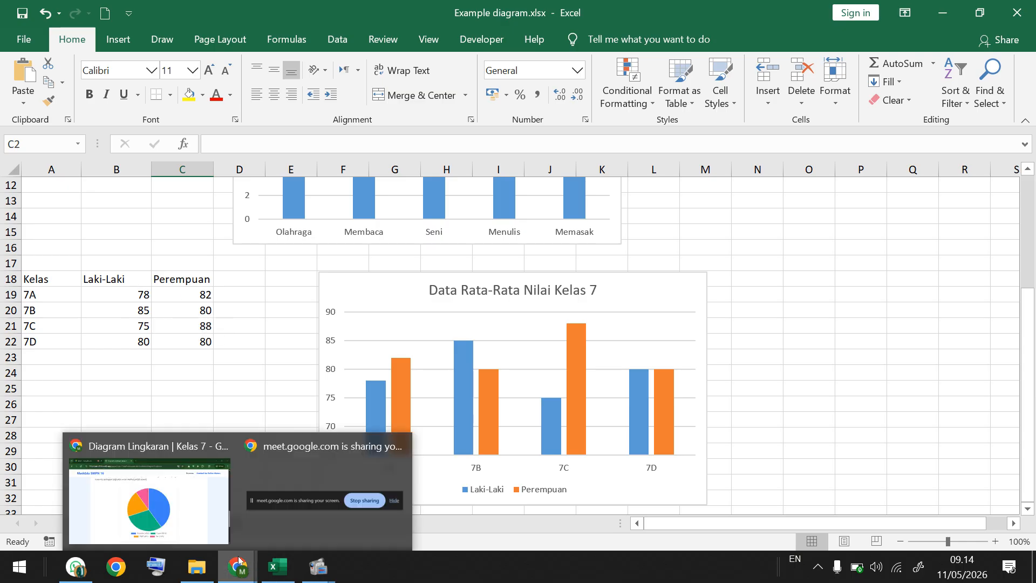
left_click(216, 517)
left_click(194, 16)
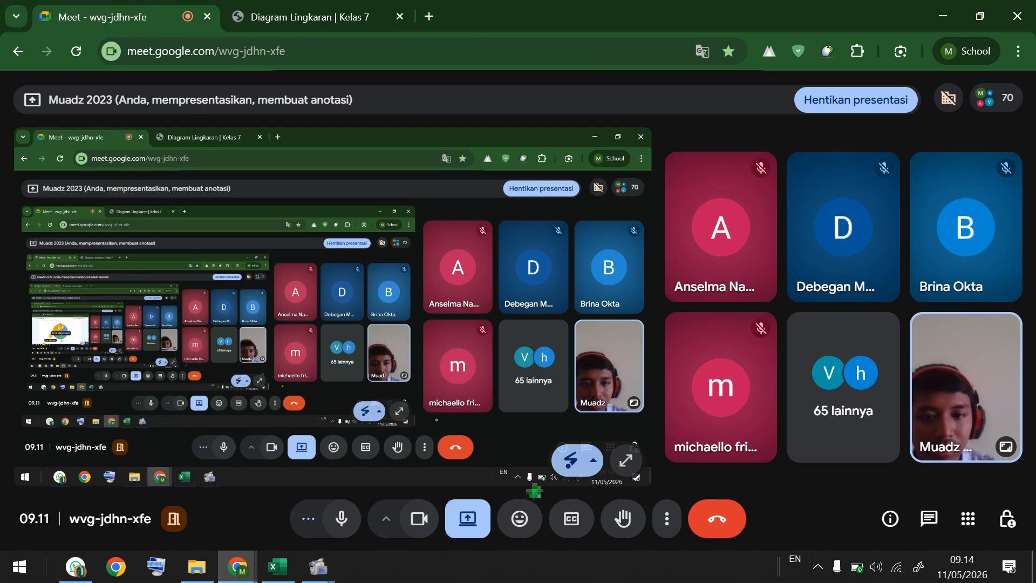
left_click(282, 574)
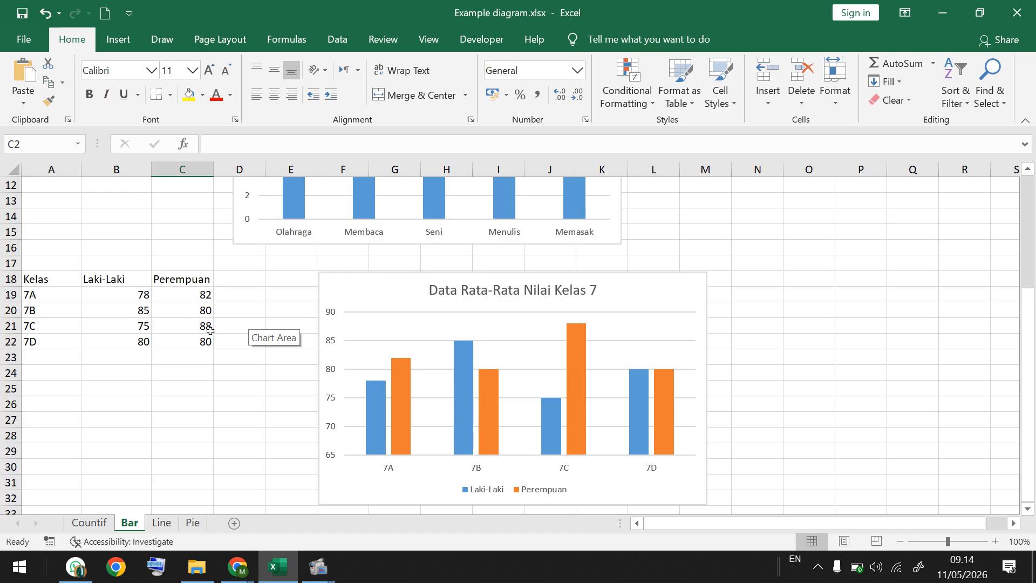
Step: Delete the Data Rata-Rata Nilai Kelas 7 chart from the Bar sheet
left_click(327, 285)
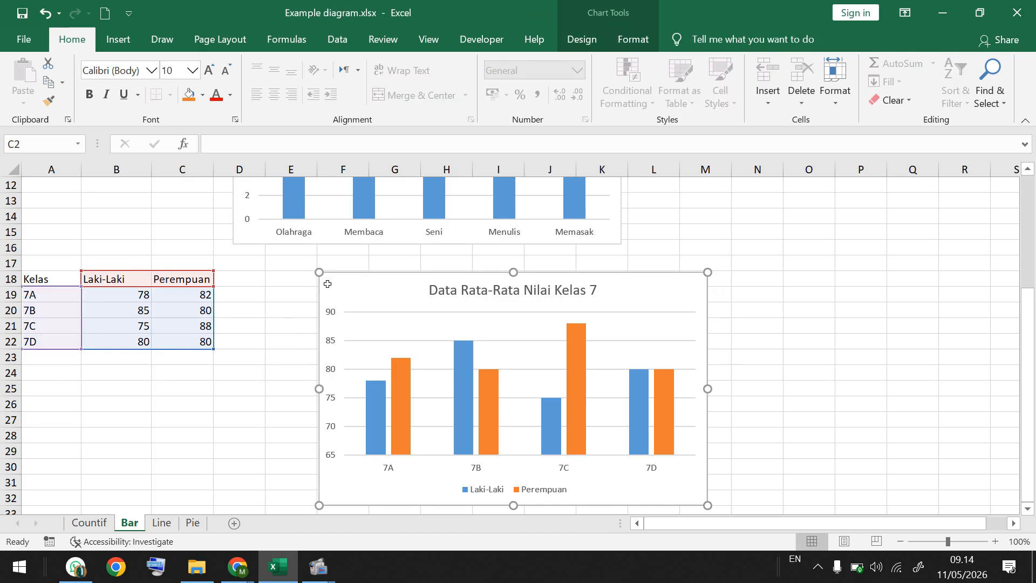
key("Delete")
left_click(302, 280)
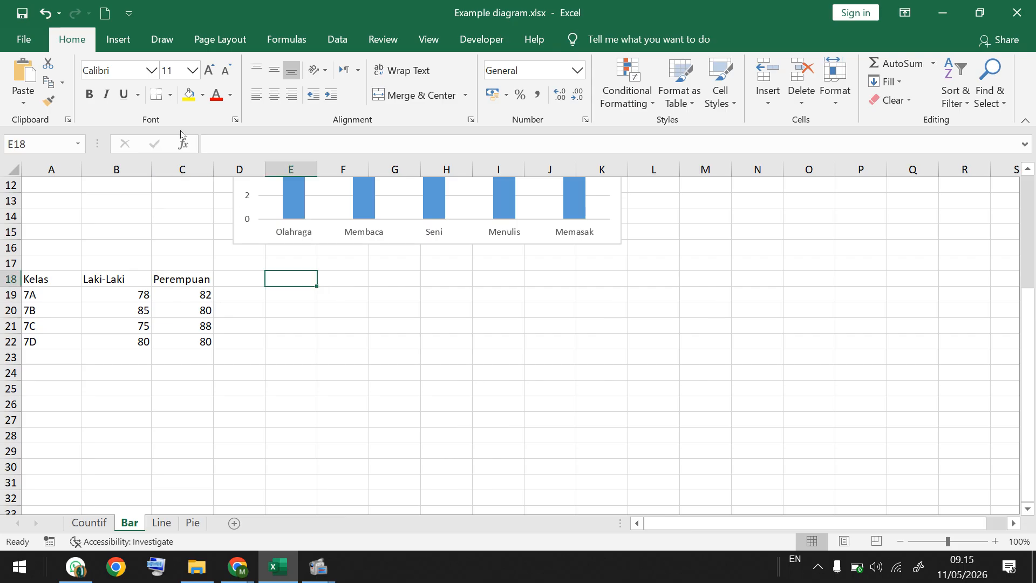
Step: Insert an empty 2-D clustered column chart and place it beside the Kelas table, below the hobby chart
left_click(118, 39)
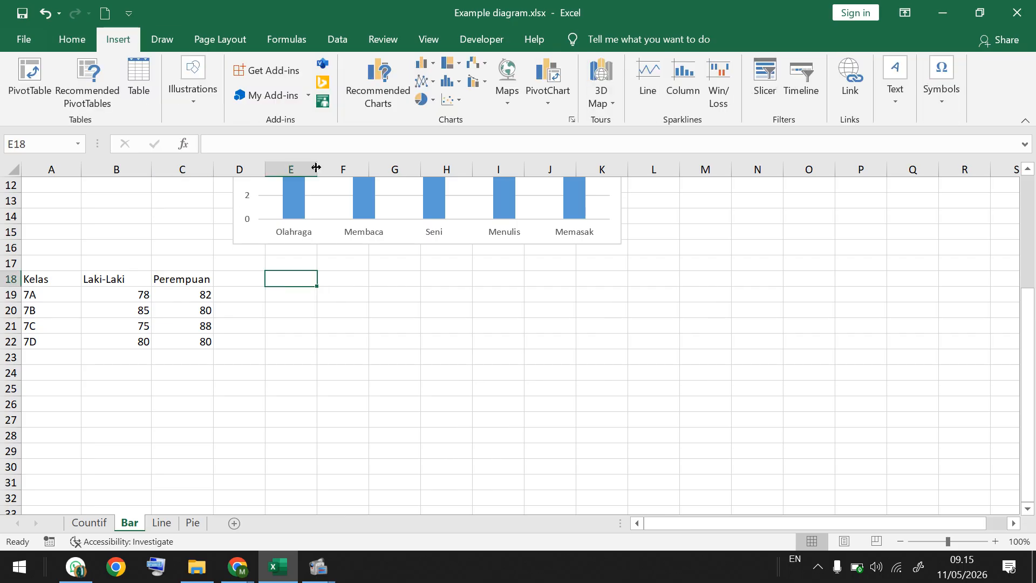
left_click(425, 64)
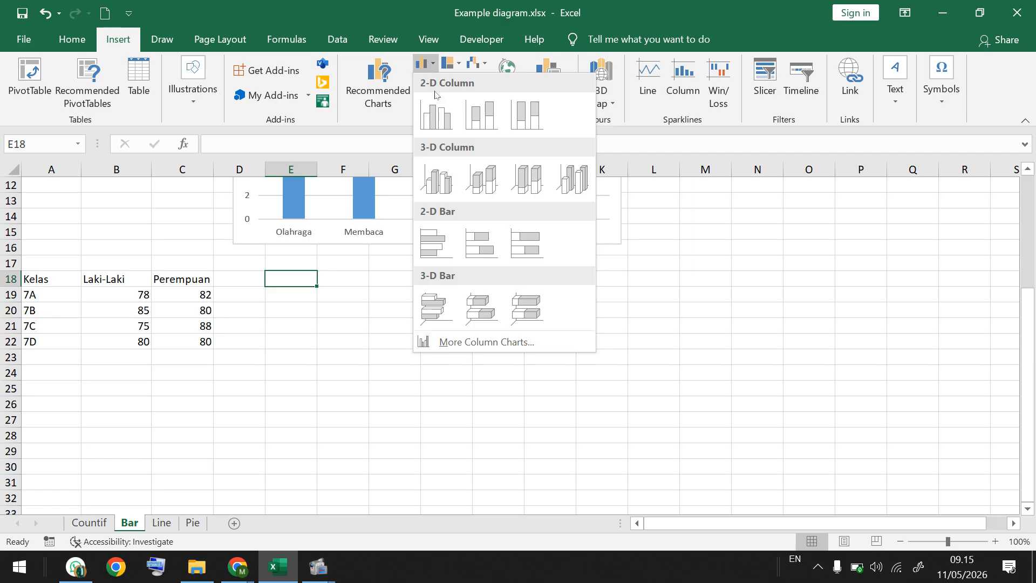
left_click(437, 124)
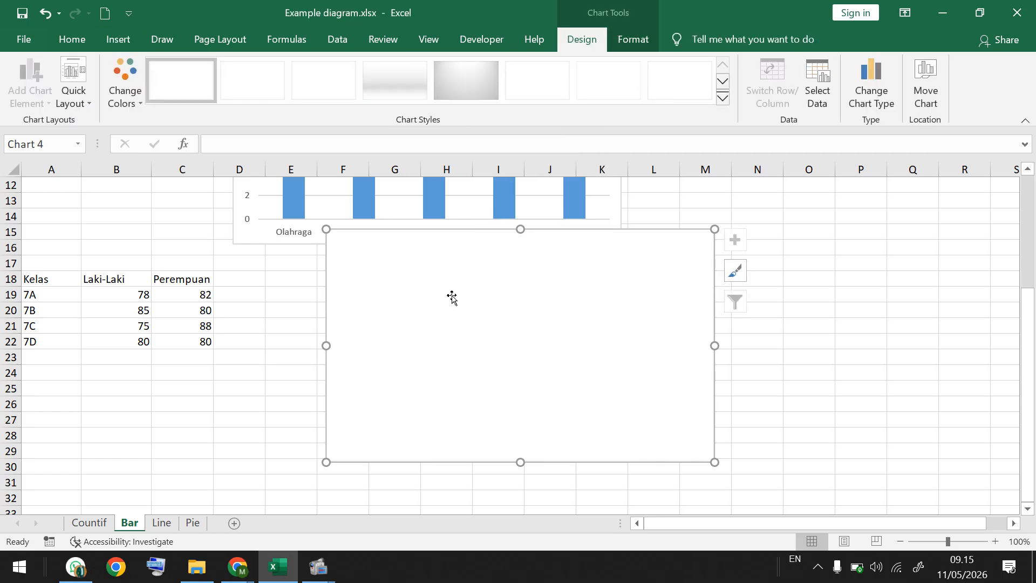
left_click_drag(419, 269, 384, 303)
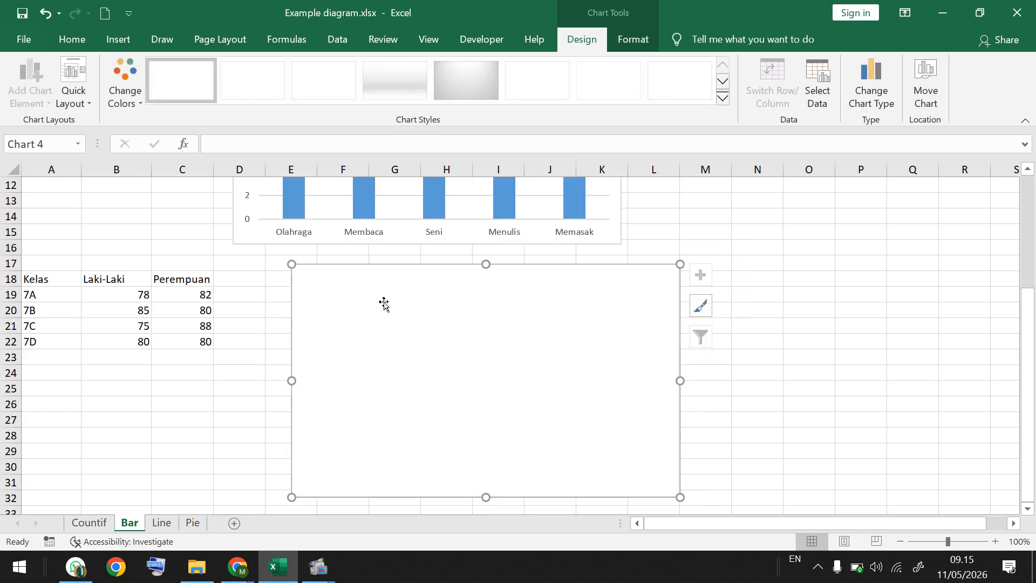
Step: Set the second chart's data range to =Bar!$A$19:$C$22
left_click(818, 97)
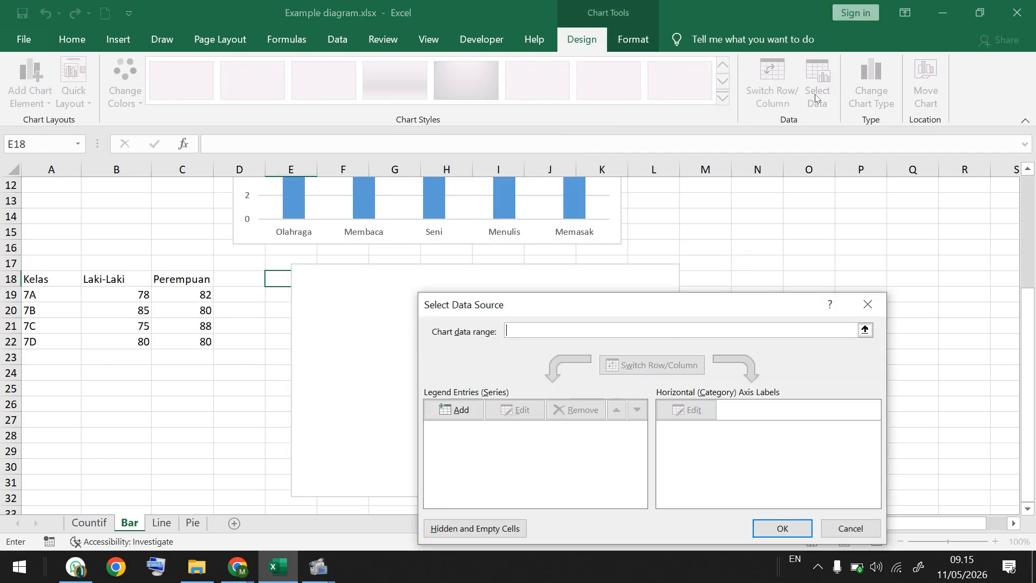
left_click(58, 298)
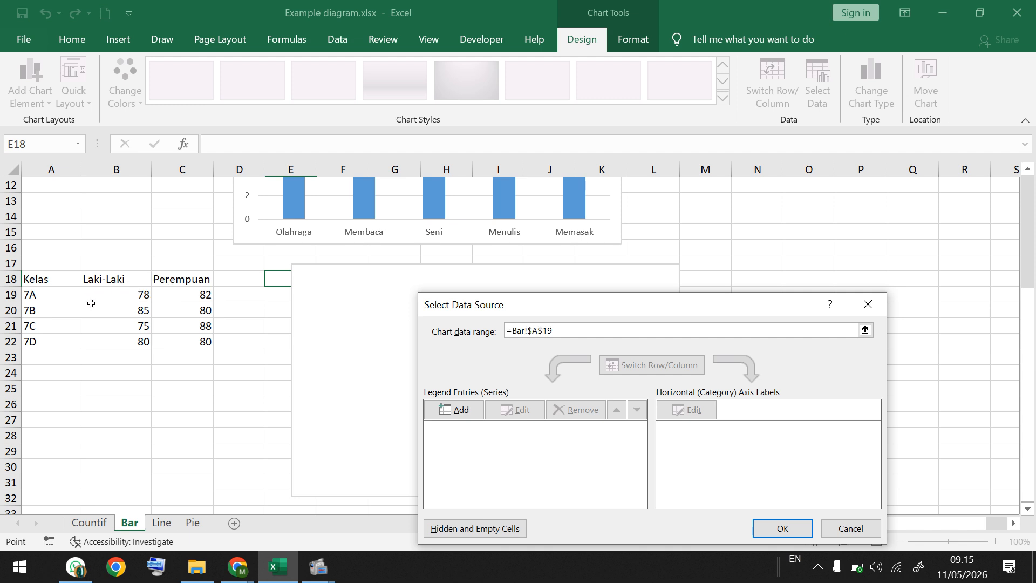
left_click(197, 341, "shift")
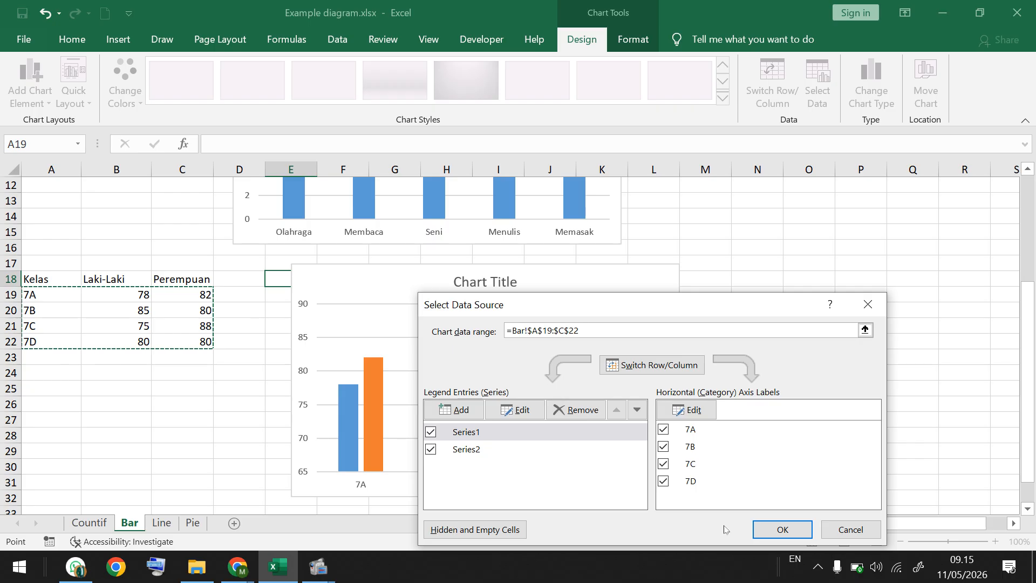
left_click(765, 529)
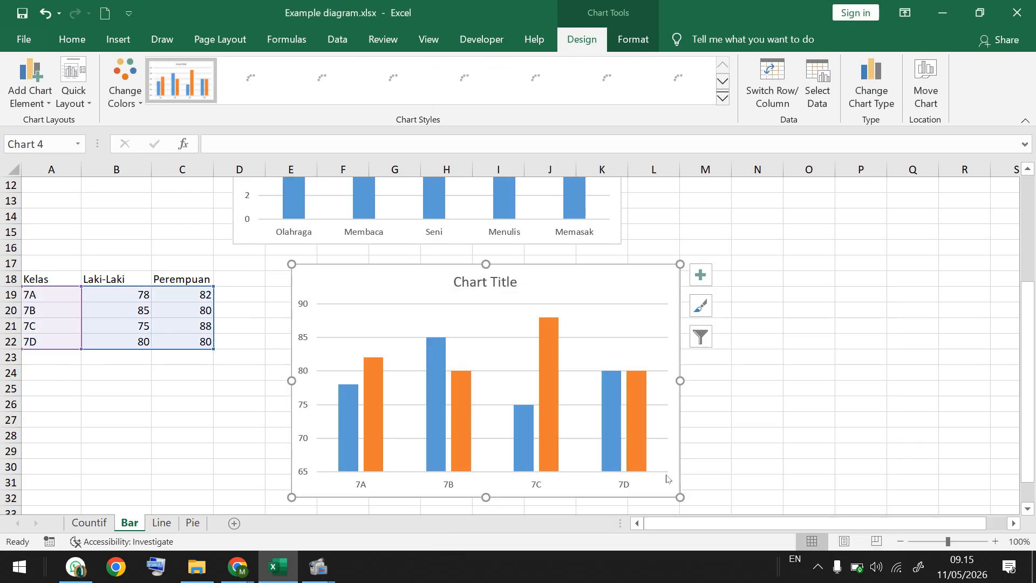
Step: Nudge the class score chart slightly towards the Kelas table and change its title to Data Nilai Siswa
left_click_drag(592, 273, 585, 264)
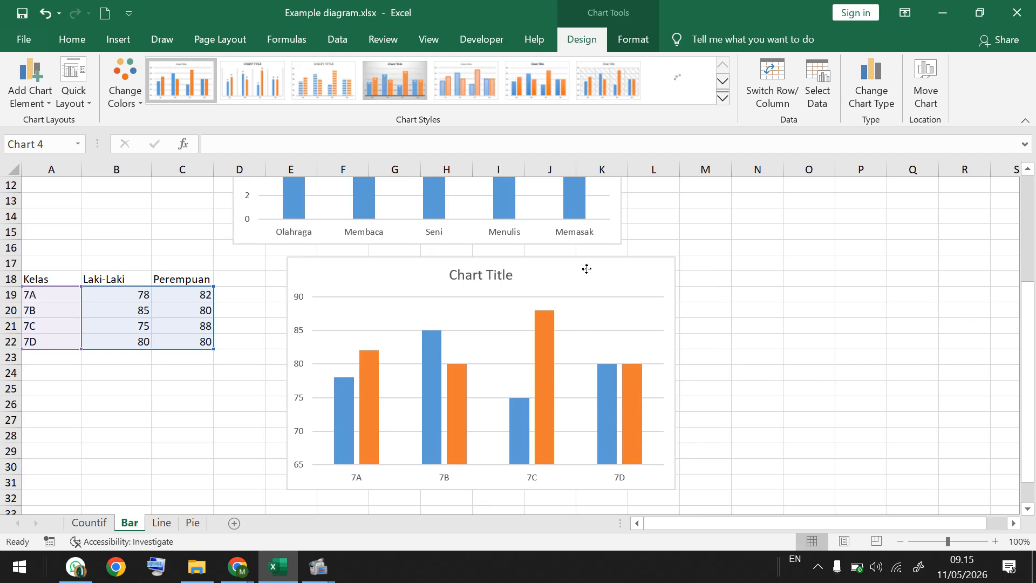
left_click(487, 272)
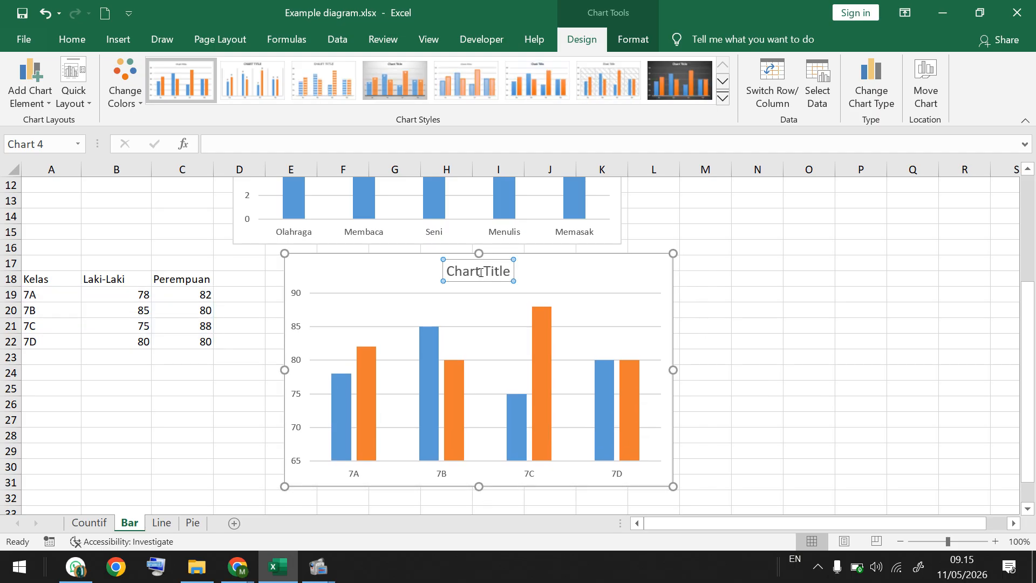
triple_click(480, 272)
type("Dat")
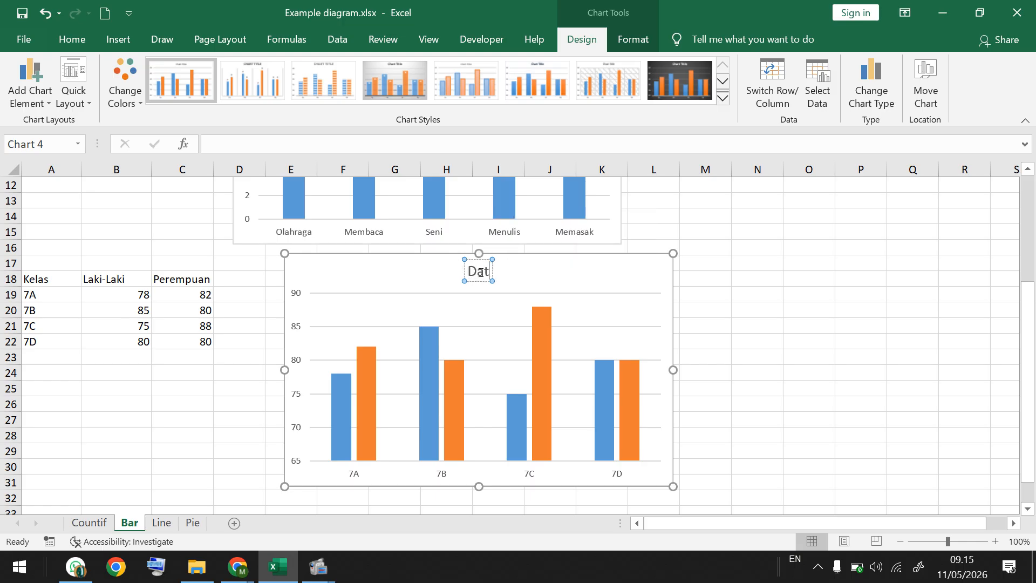
type("a Ni")
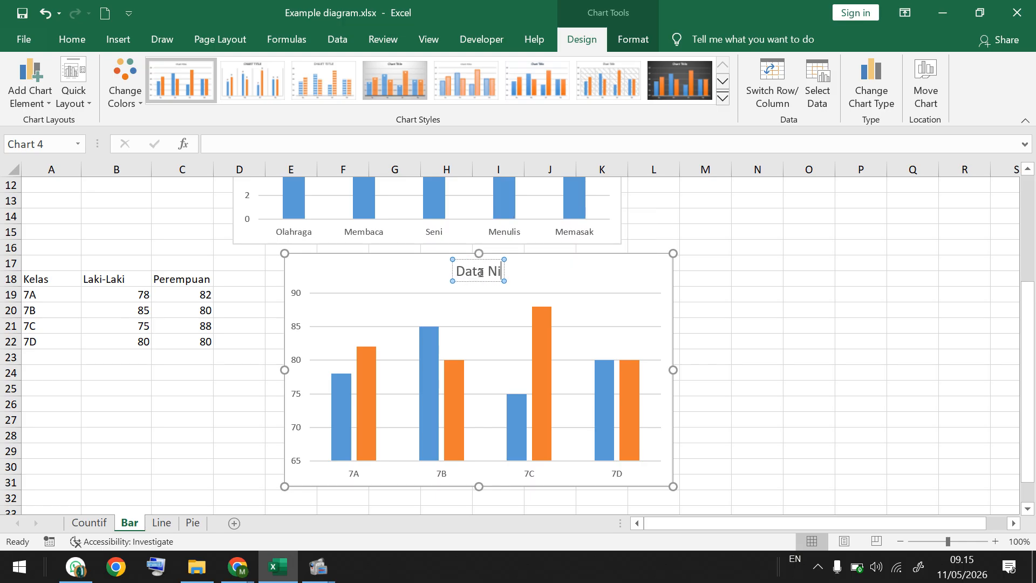
type("lai Siswa")
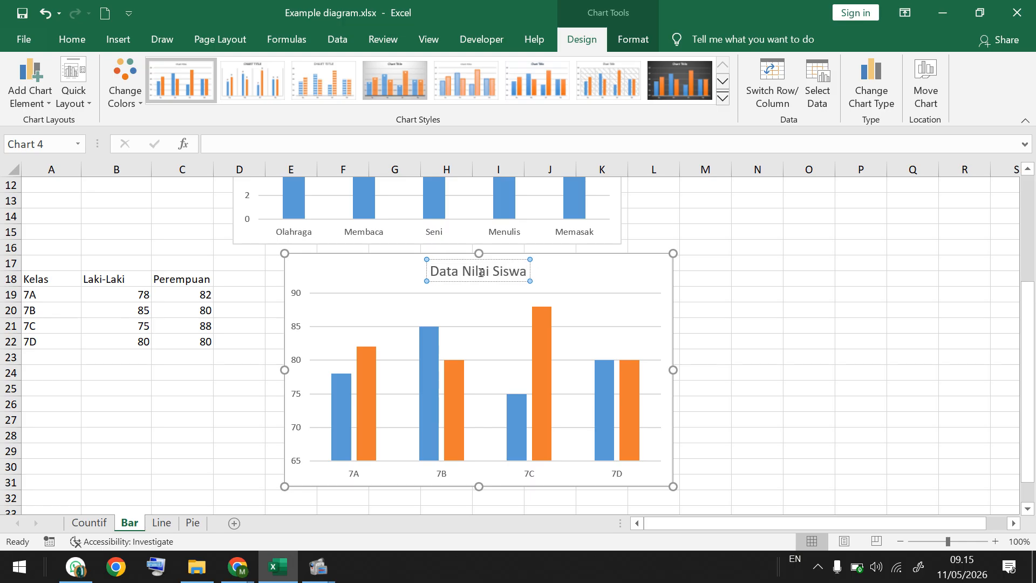
Step: Preview the available chart styles on the Data Nilai Siswa chart
left_click(586, 281)
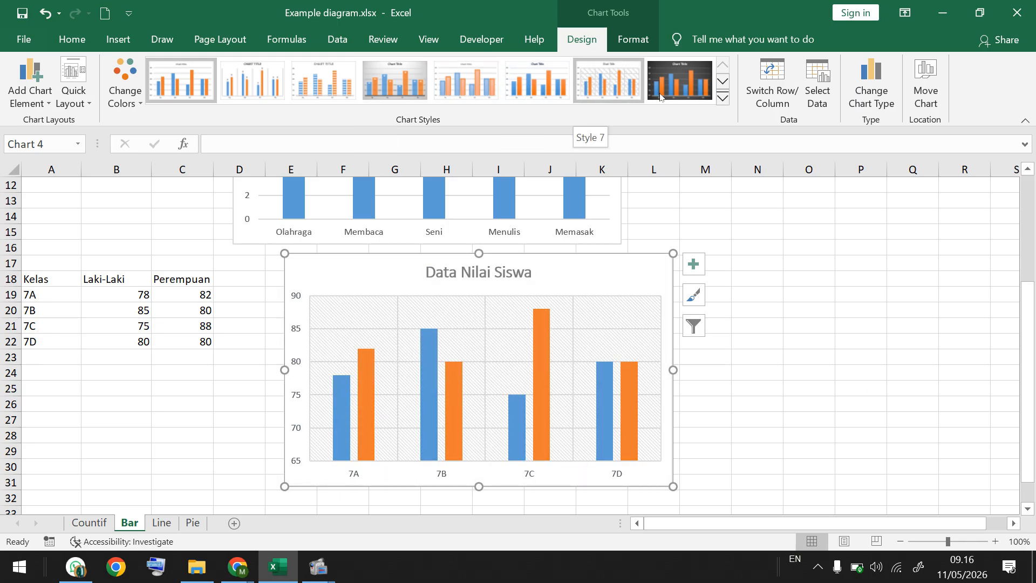
left_click(724, 98)
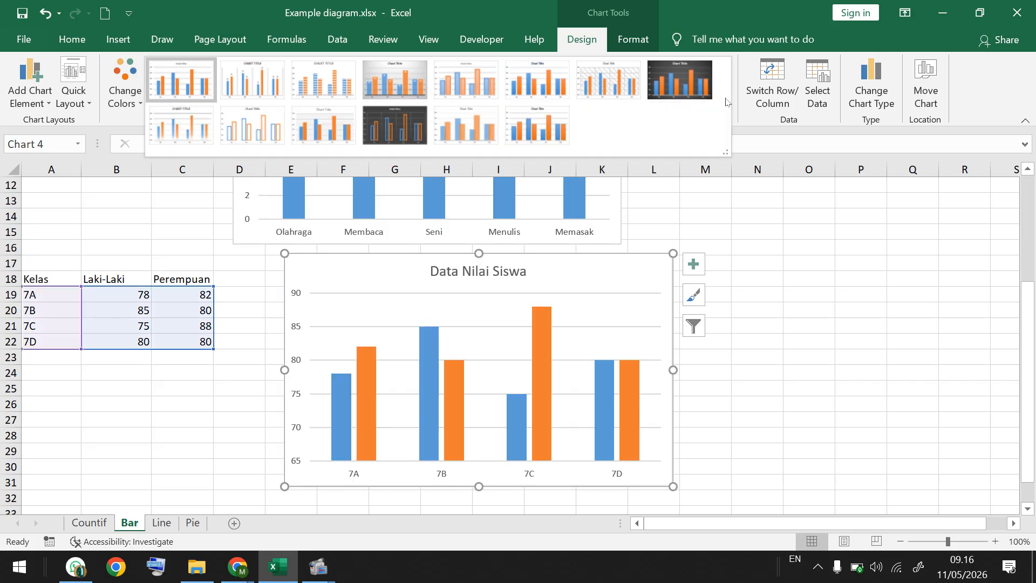
left_click(763, 240)
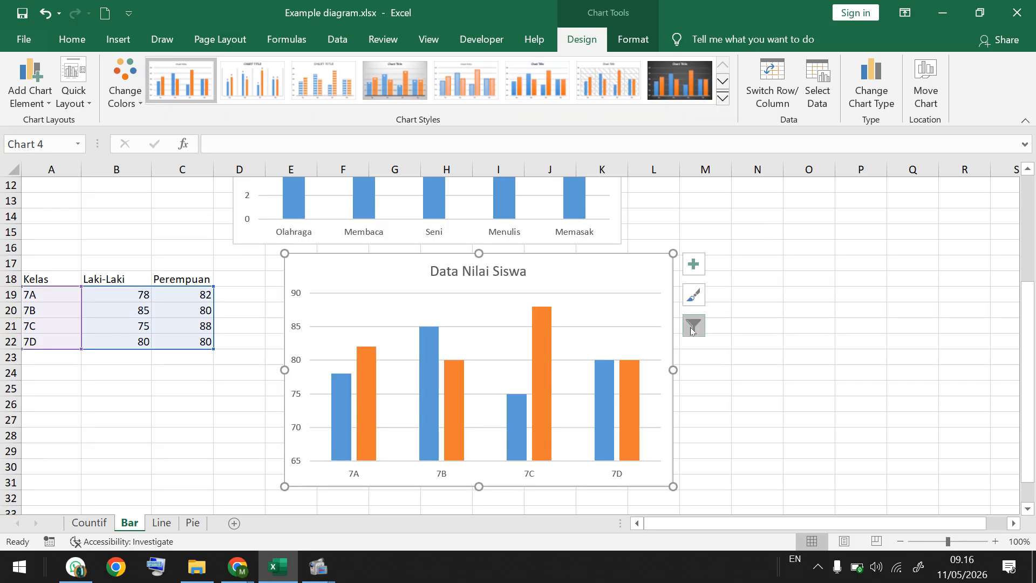
Step: Examine the fill, border and text formatting options for the Data Nilai Siswa chart area
right_click(658, 280)
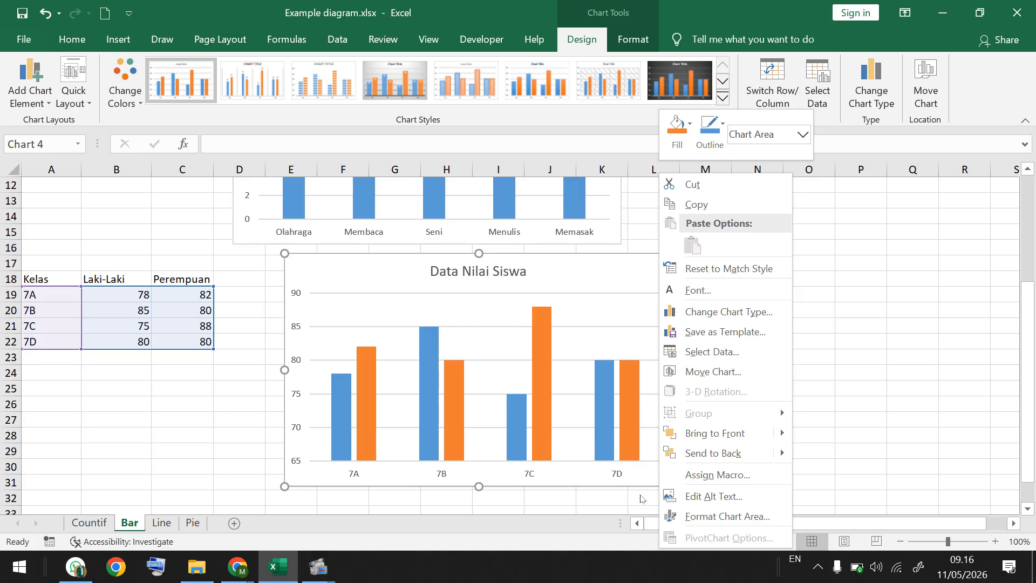
left_click(672, 517)
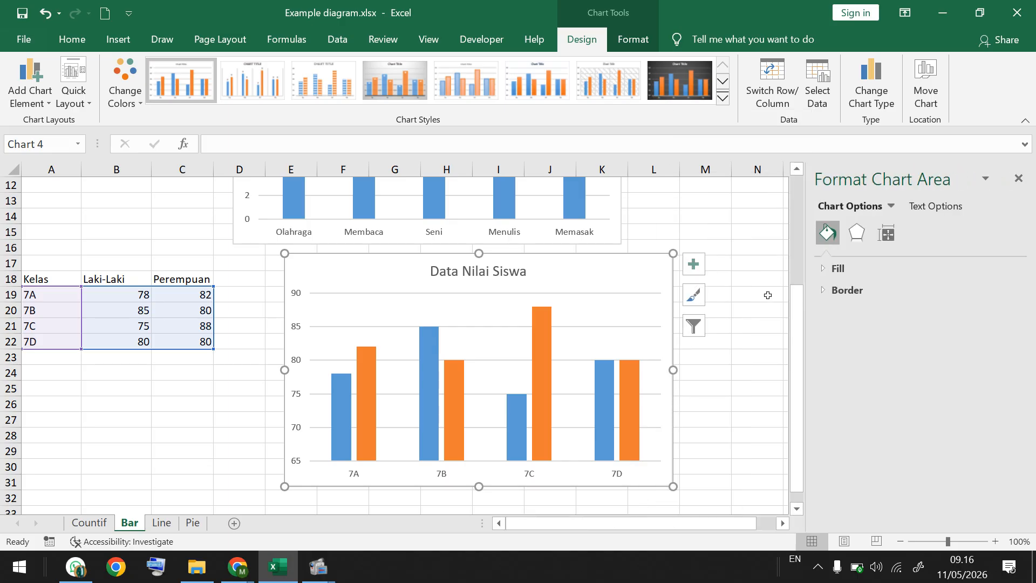
left_click(825, 269)
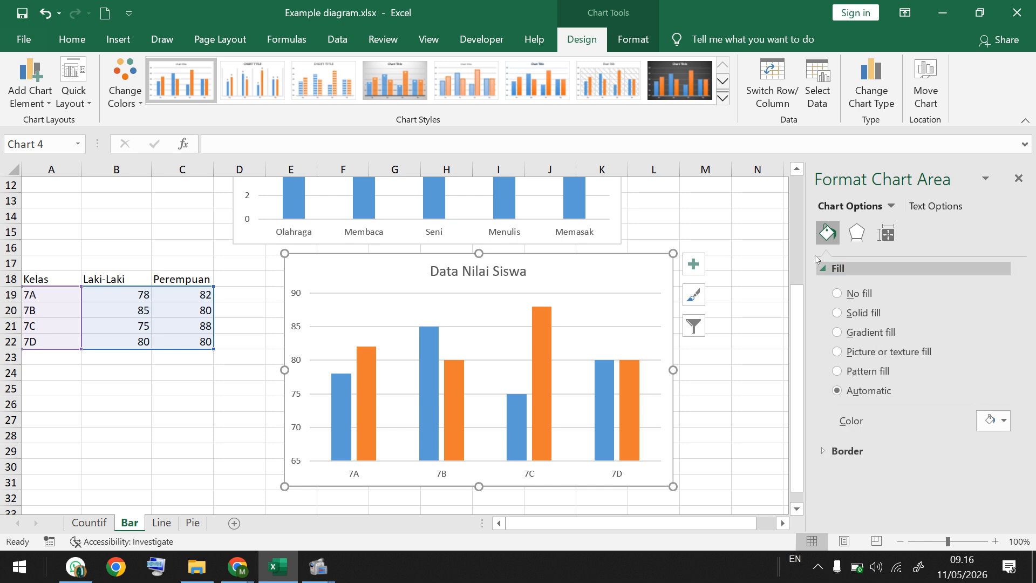
left_click(824, 267)
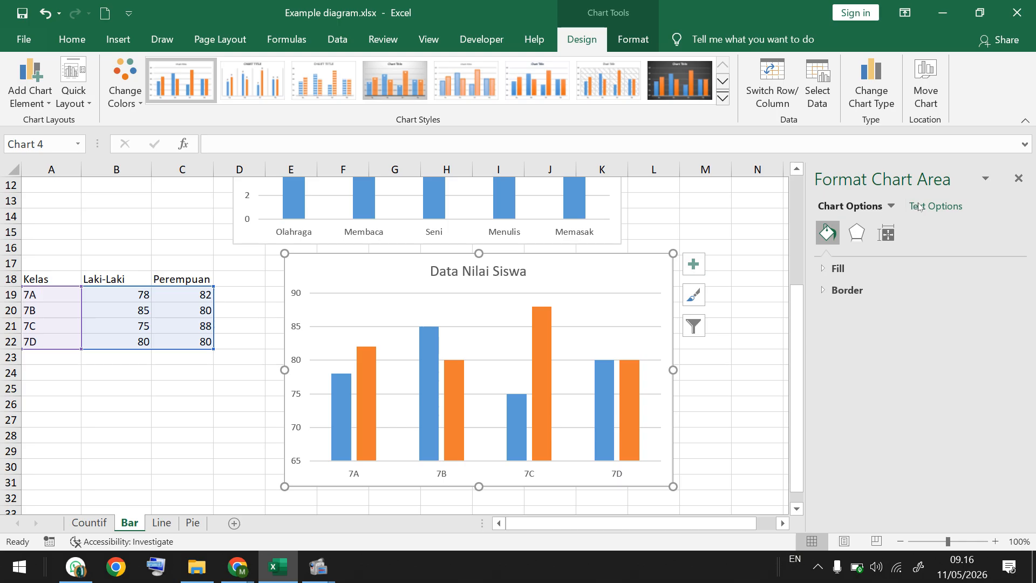
left_click(936, 206)
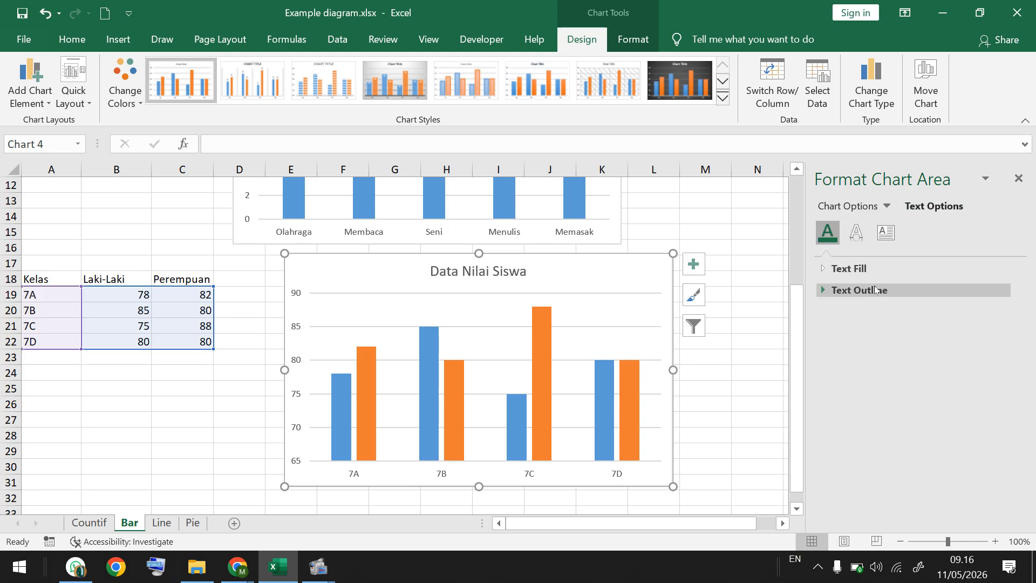
left_click(823, 269)
left_click(823, 269)
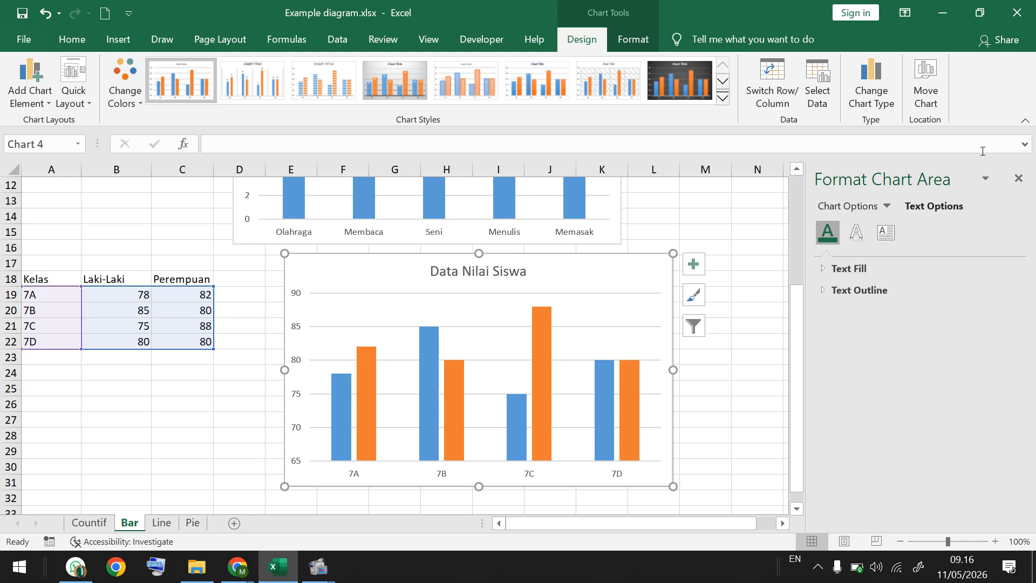
left_click(1019, 177)
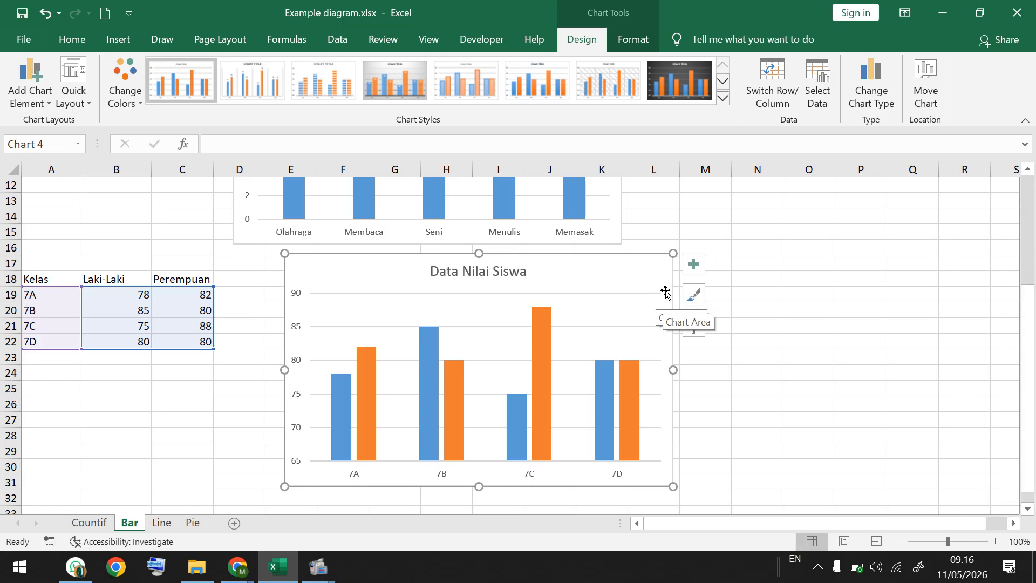
double_click(658, 269)
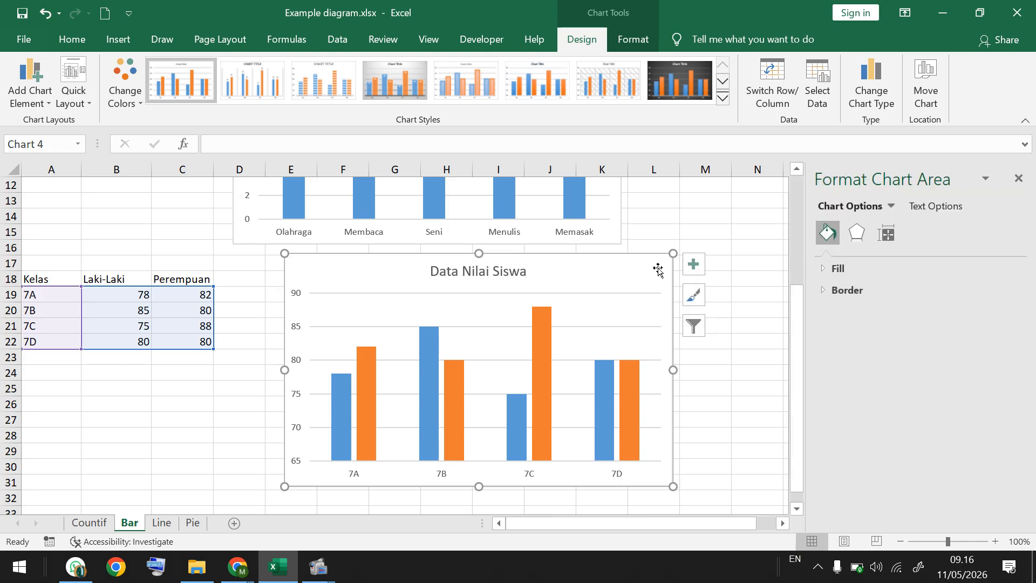
left_click(1019, 179)
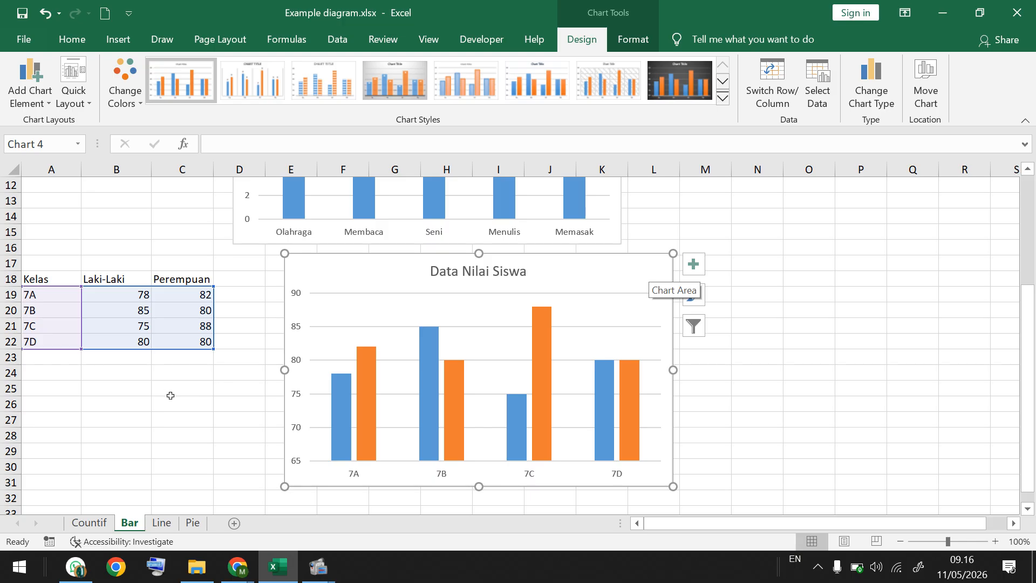
Step: Delete the Data Nilai Siswa chart and insert an empty 2-D clustered column chart in its place
left_click(148, 374)
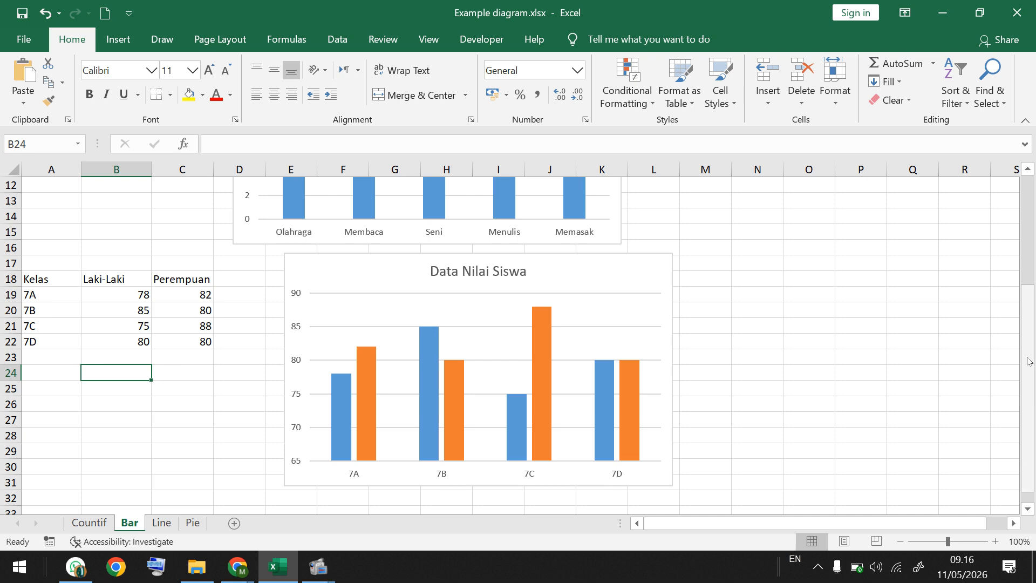
left_click_drag(1030, 362, 1032, 227)
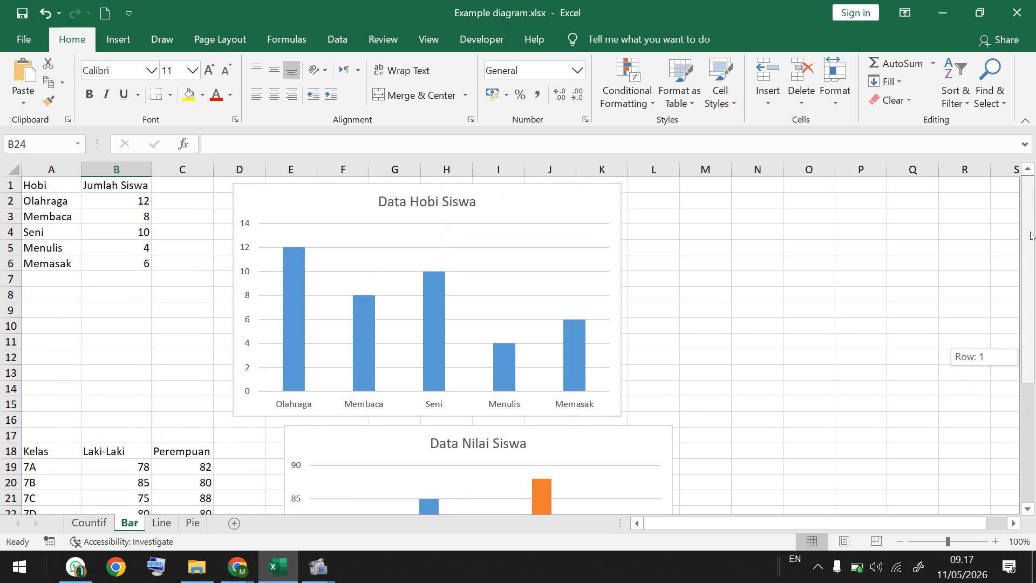
left_click_drag(1031, 236, 1031, 353)
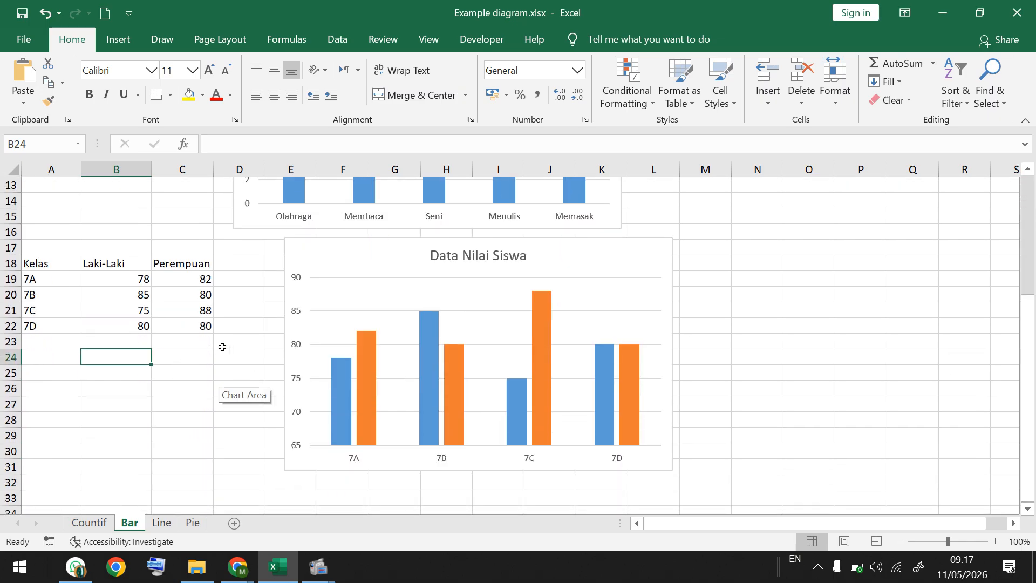
left_click(289, 254)
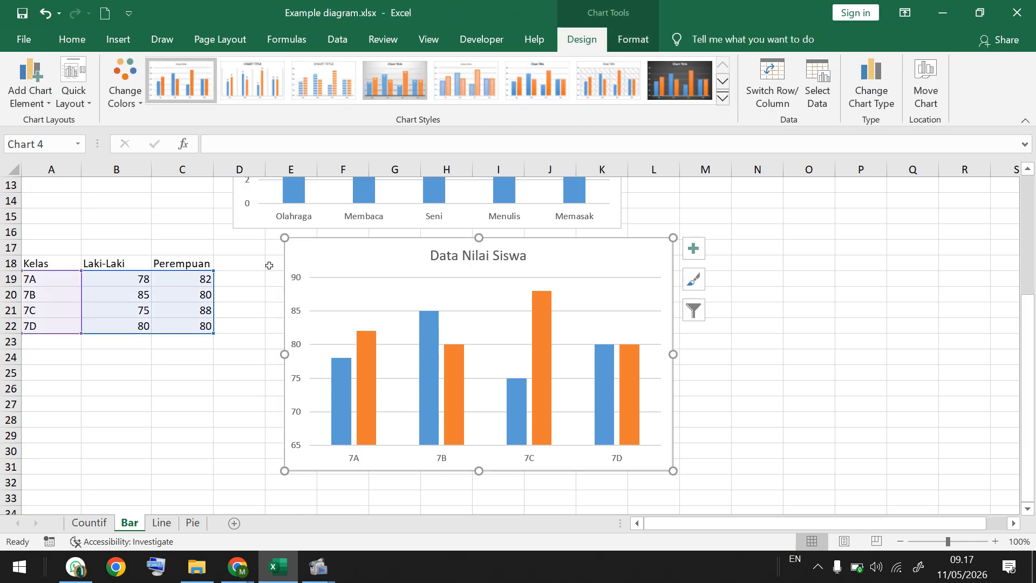
key("Delete")
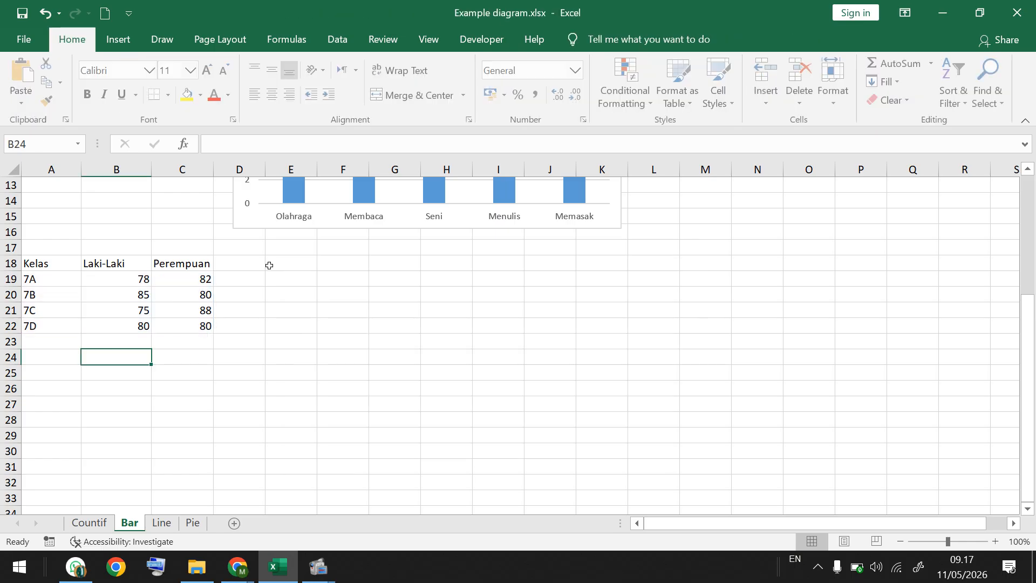
left_click(124, 39)
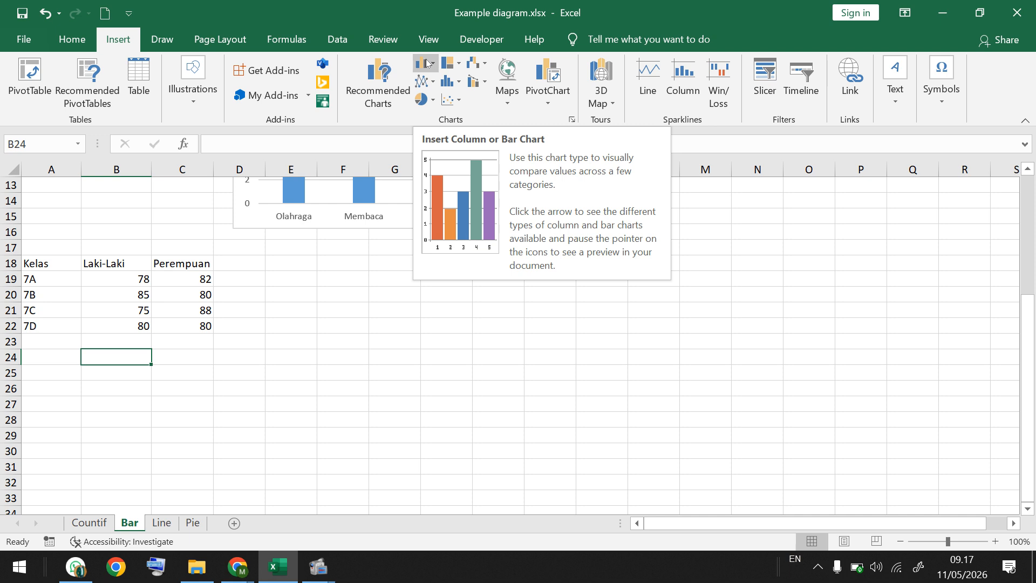
left_click(427, 63)
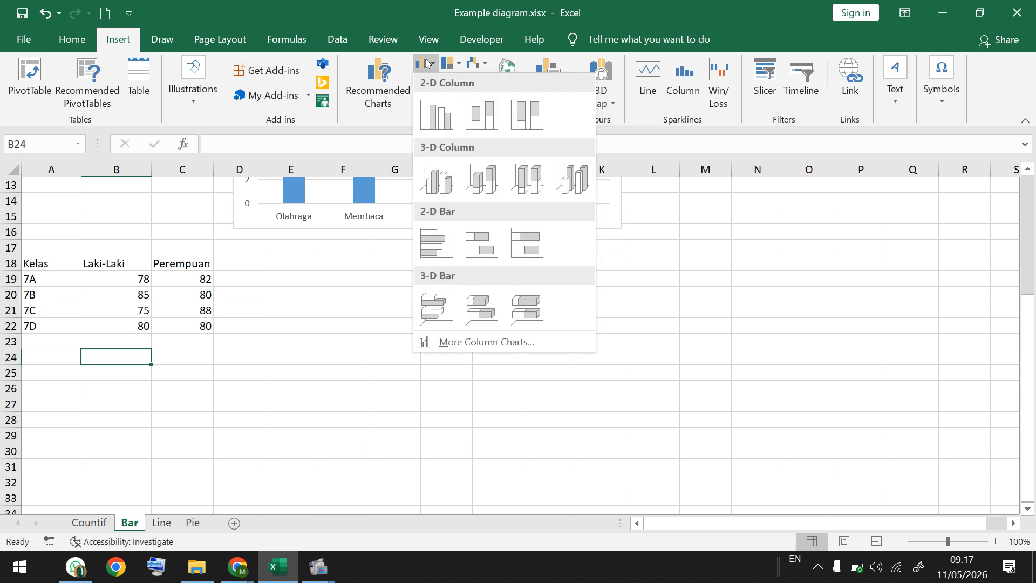
left_click(437, 114)
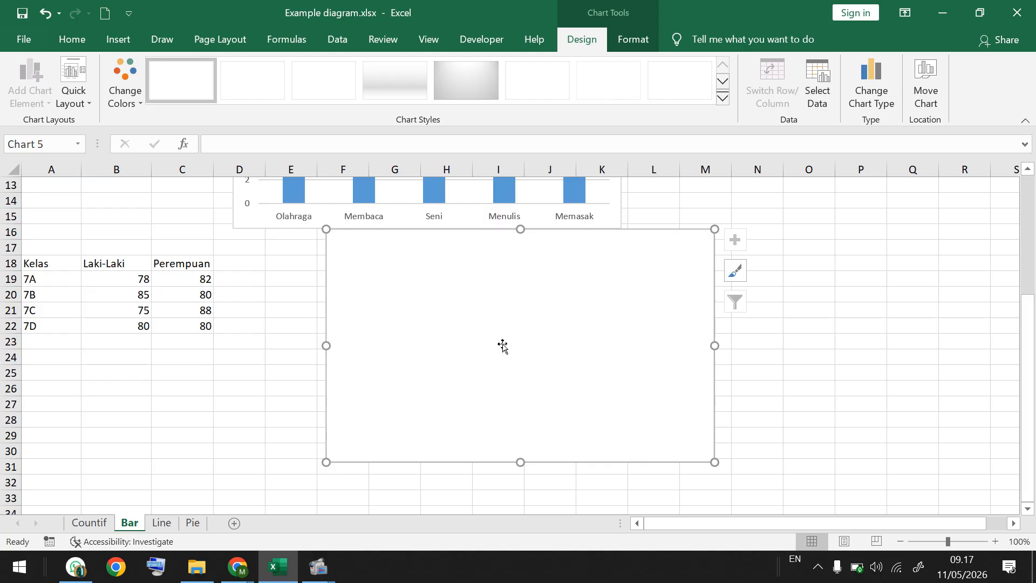
Step: Set the new chart's data range to =Bar!$A$19:$C$22
left_click(818, 86)
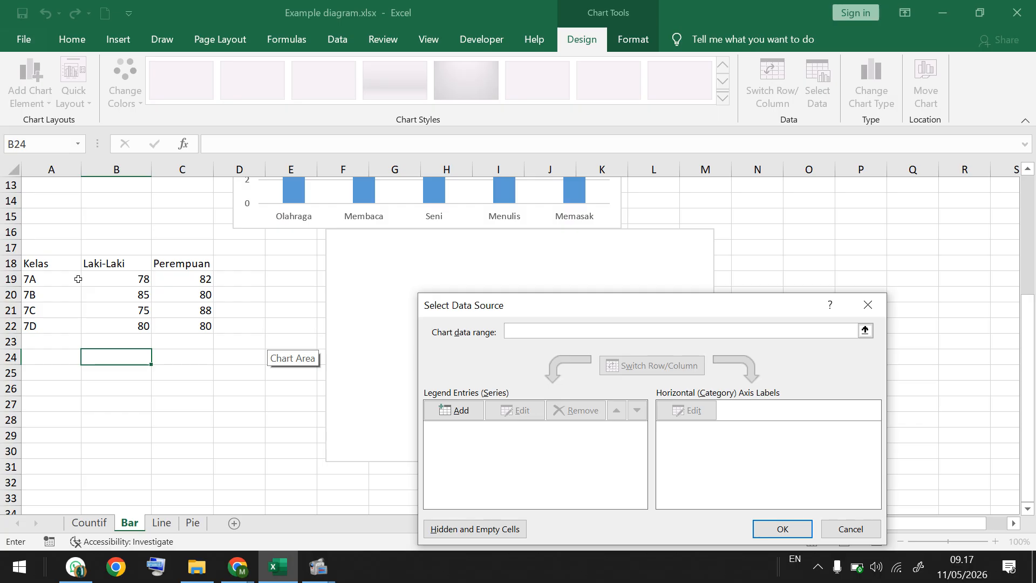
left_click(74, 279)
left_click_drag(88, 287, 205, 327)
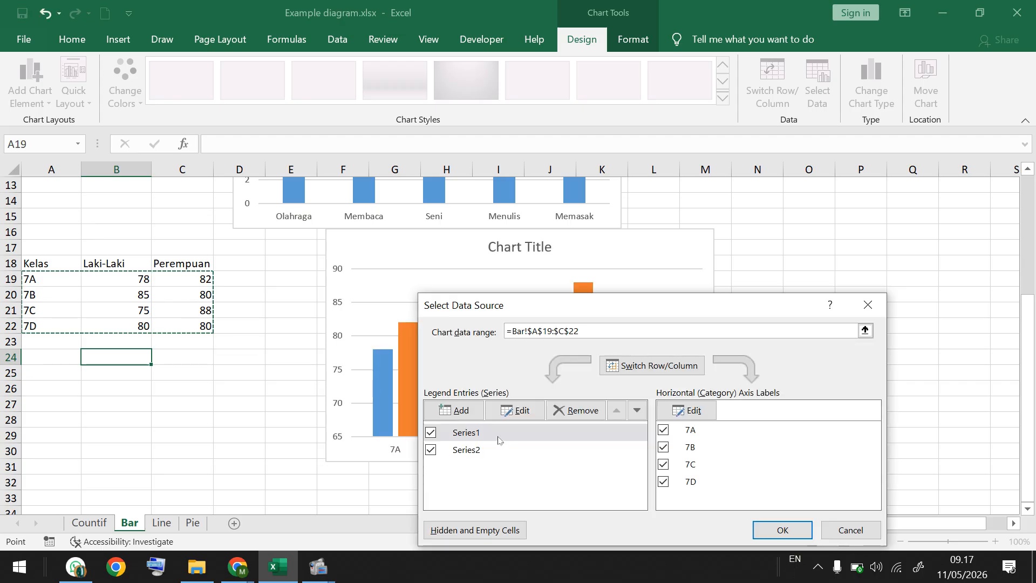
Step: Name the chart's first data series Laki-Laki
left_click(499, 442)
left_click(499, 452)
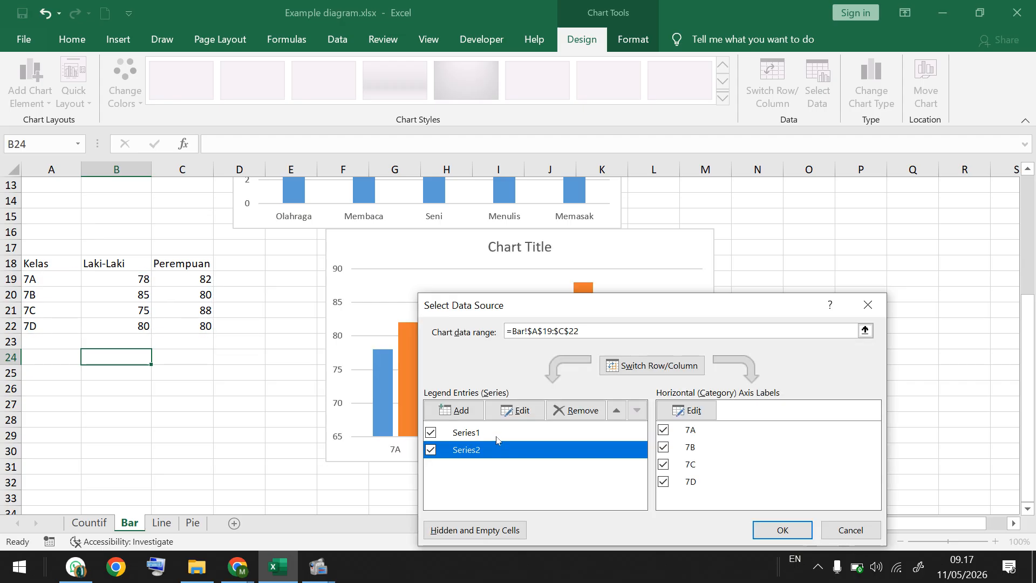
left_click(497, 435)
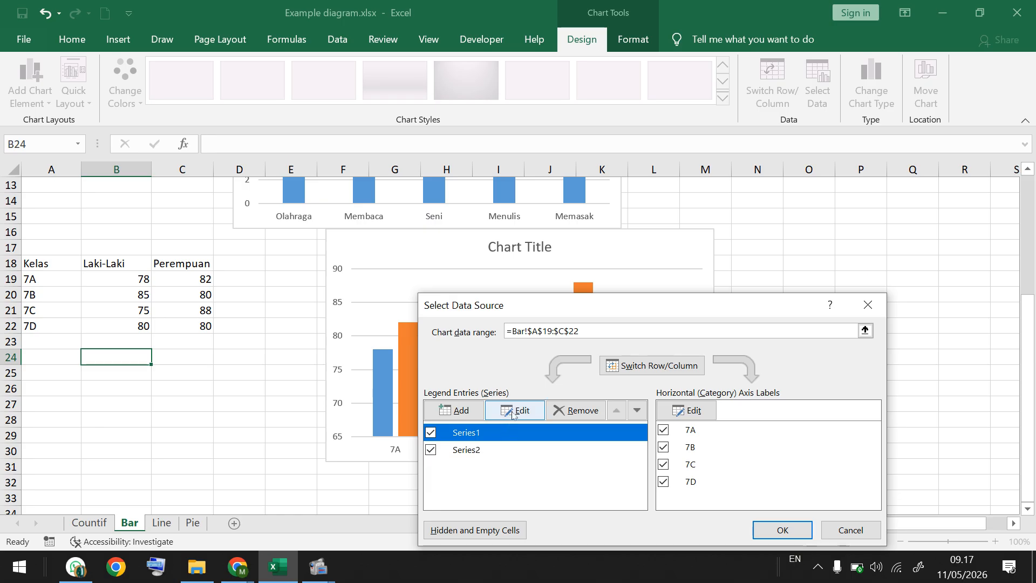
left_click(517, 412)
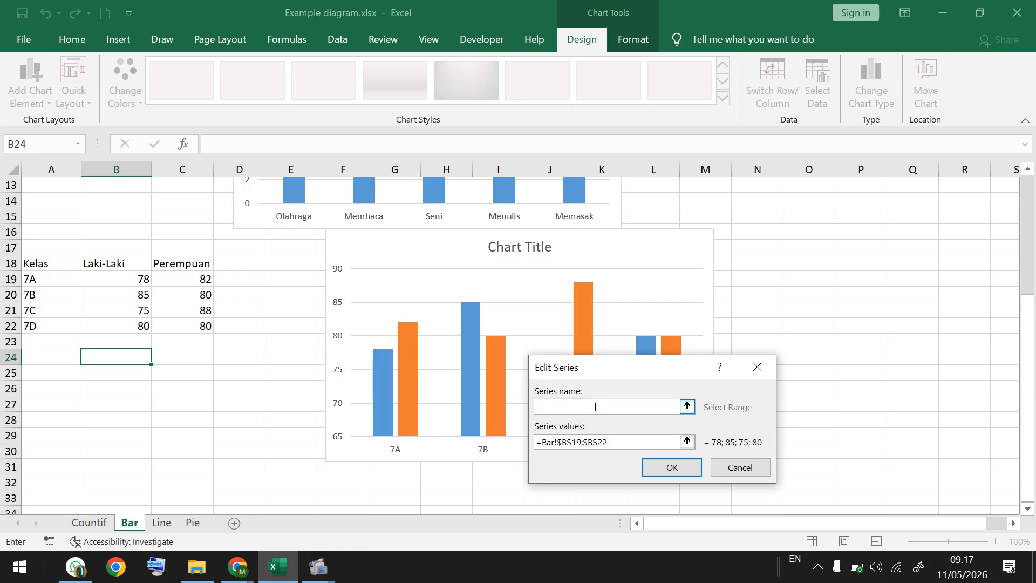
type("Laki-Laki")
left_click(669, 468)
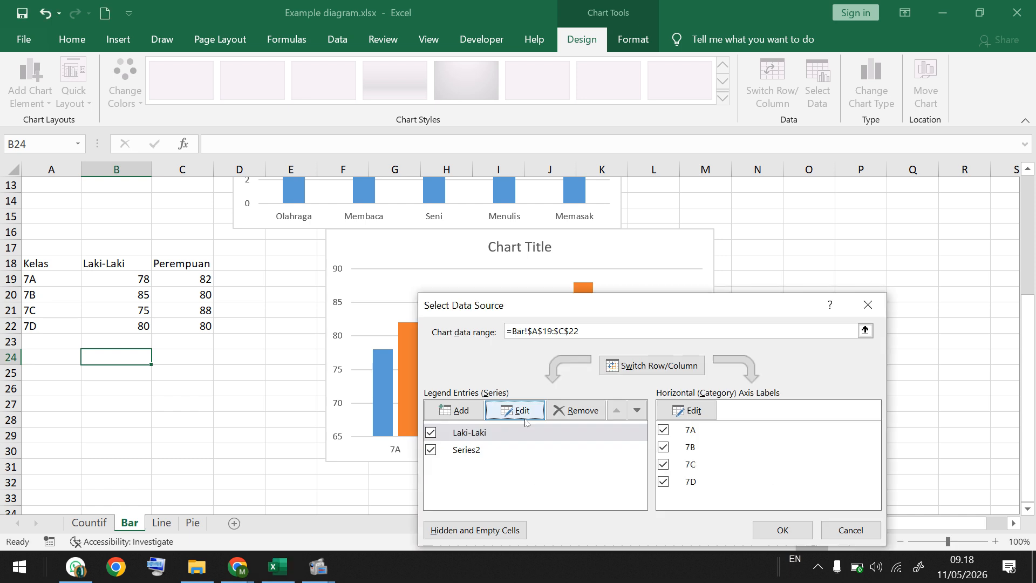
Step: Name the second data series Perempuan and apply the data source settings
left_click(486, 448)
left_click(512, 412)
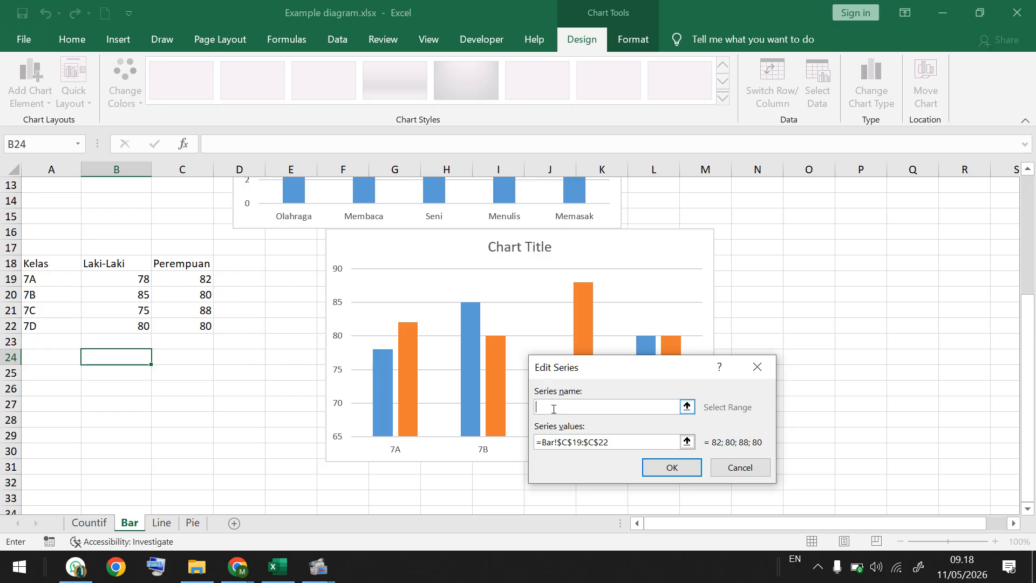
type("Perempuan")
left_click(672, 468)
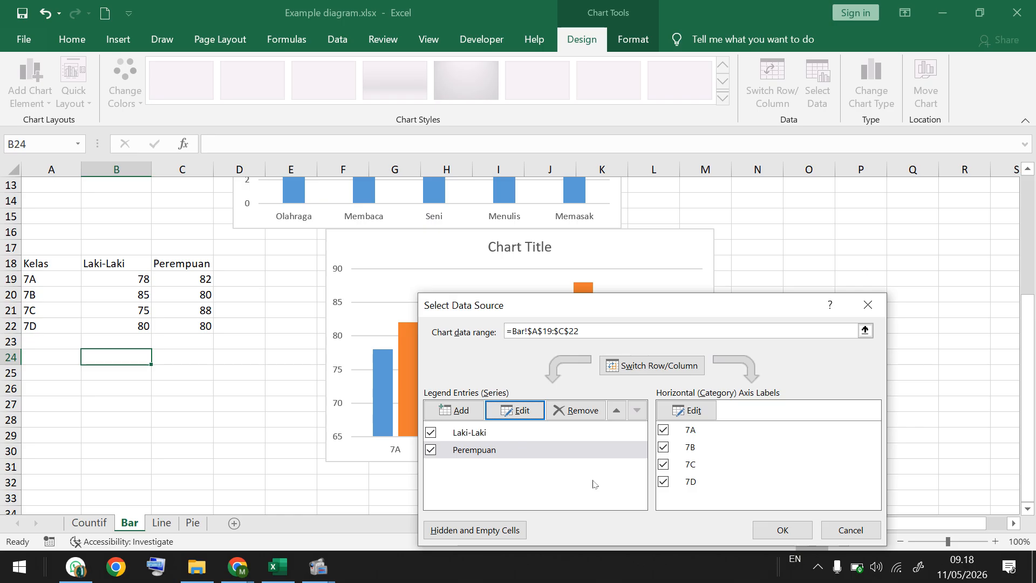
left_click(783, 529)
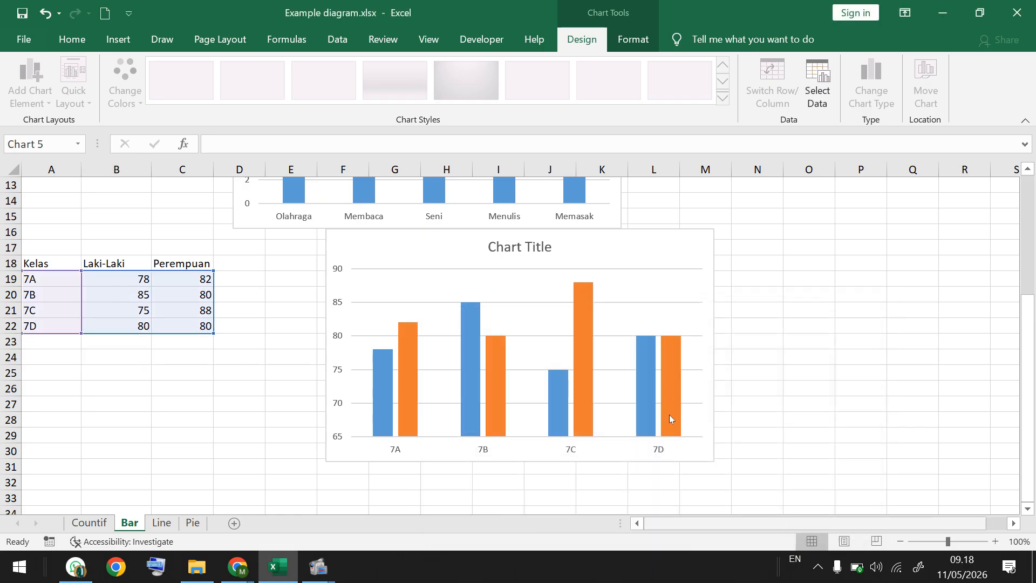
Step: Change the new chart's title to Data Nilai Siswa
left_click(517, 248)
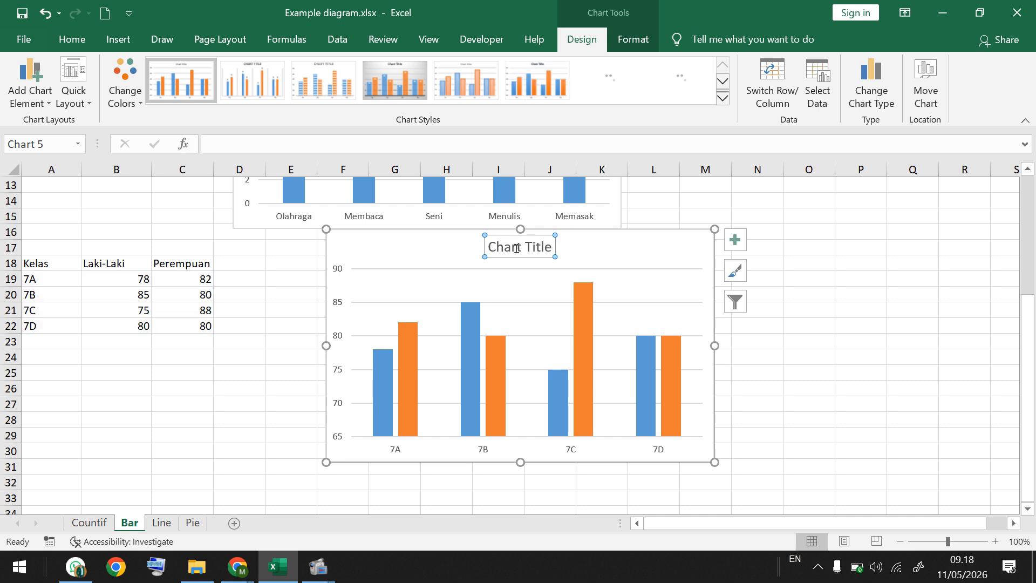
triple_click(517, 248)
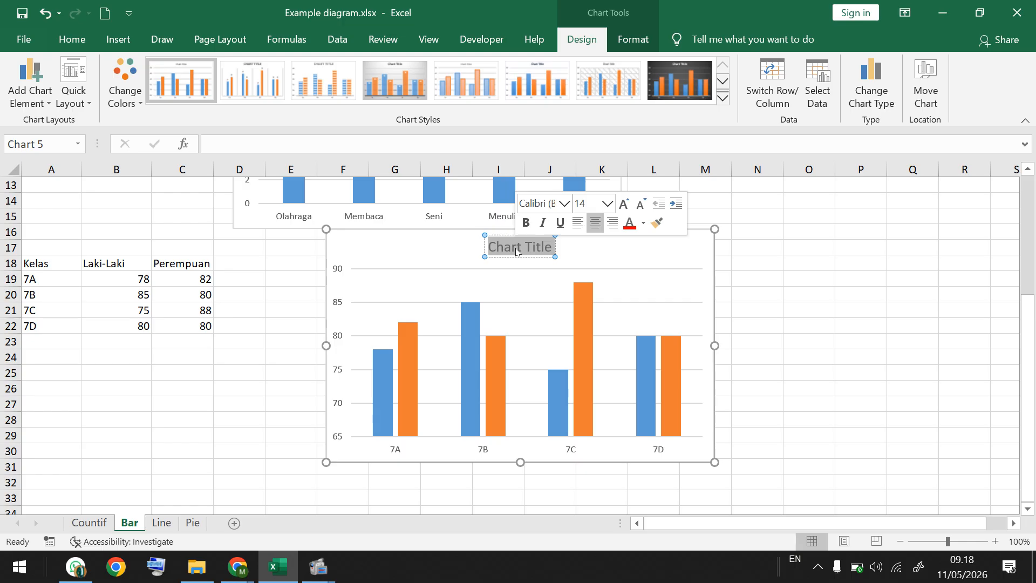
type("Data Ni")
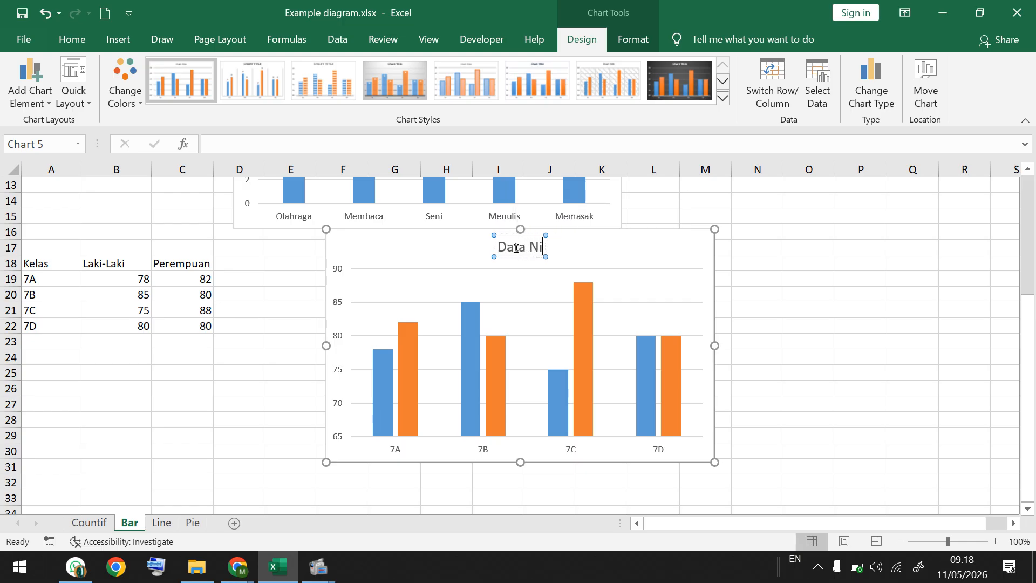
type("lai Siswa")
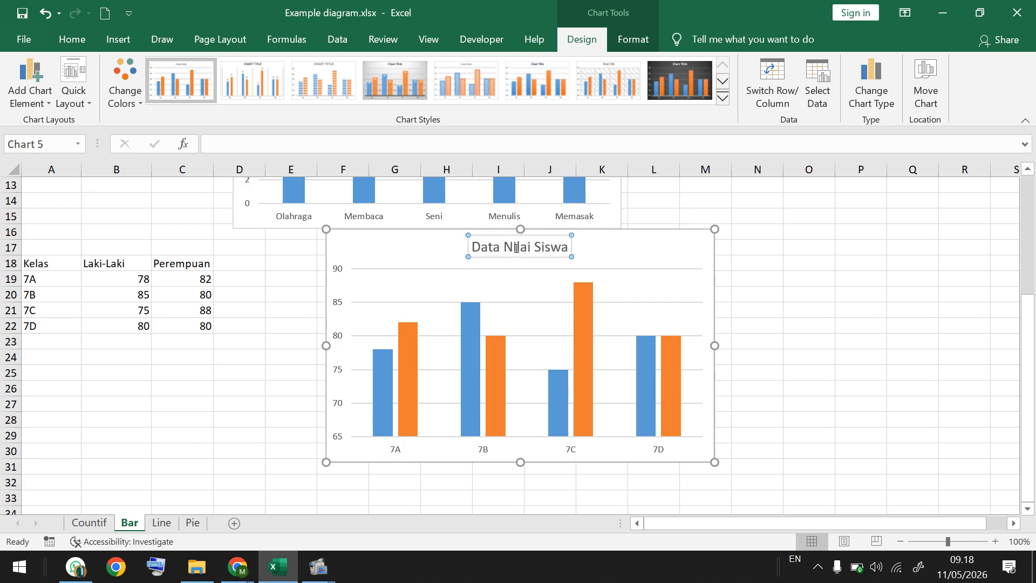
left_click(757, 295)
Step: Apply quick Layout 1 with a right-hand legend to the Data Nilai Siswa chart, and preview the other layouts
left_click(693, 250)
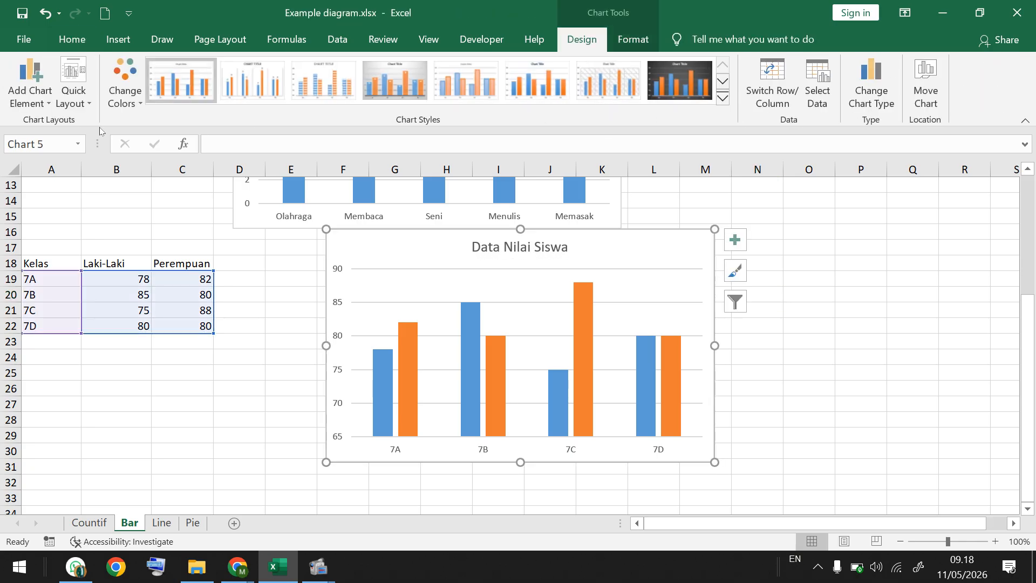
left_click(80, 104)
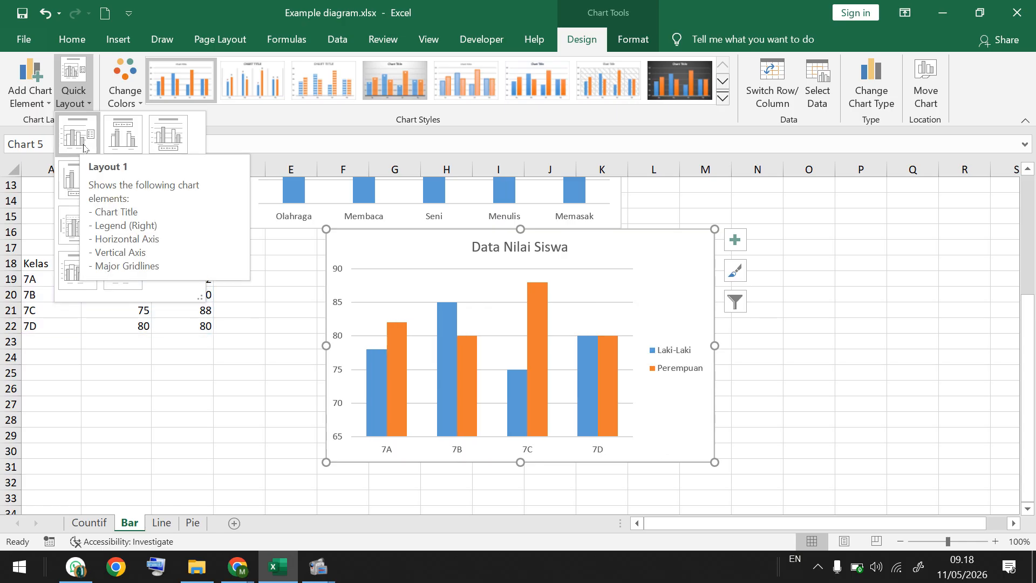
left_click(84, 142)
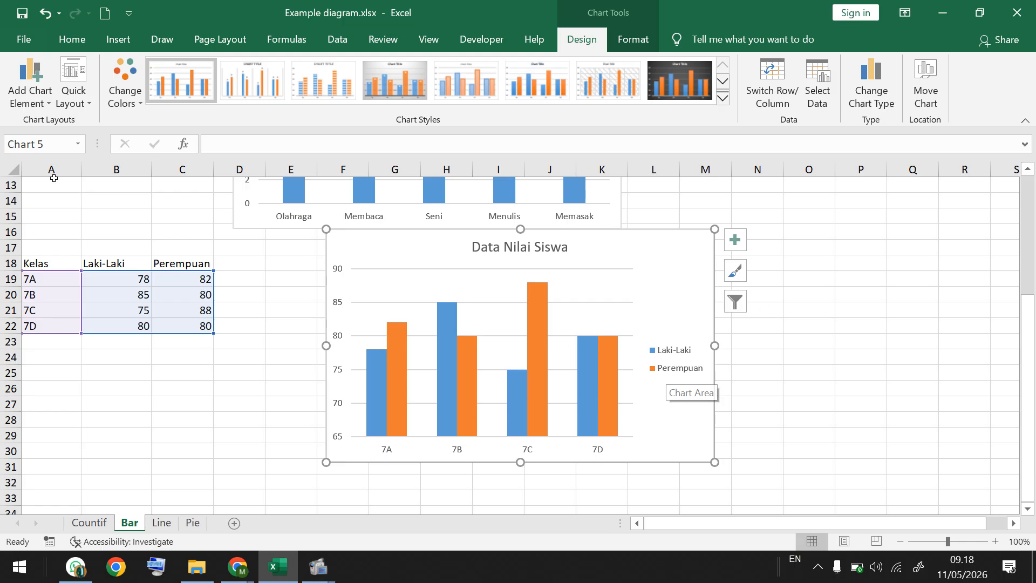
left_click(82, 94)
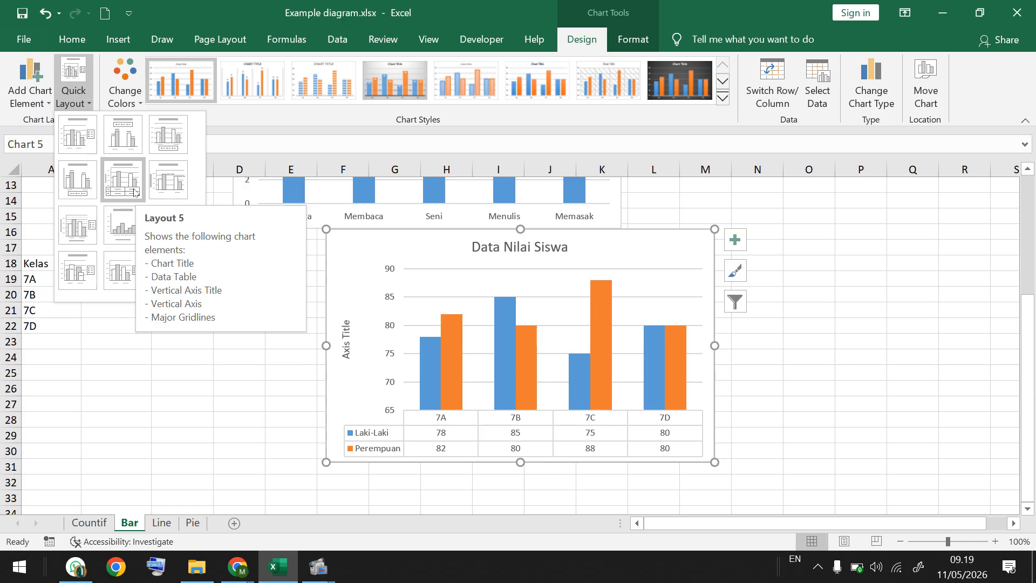
left_click(305, 265)
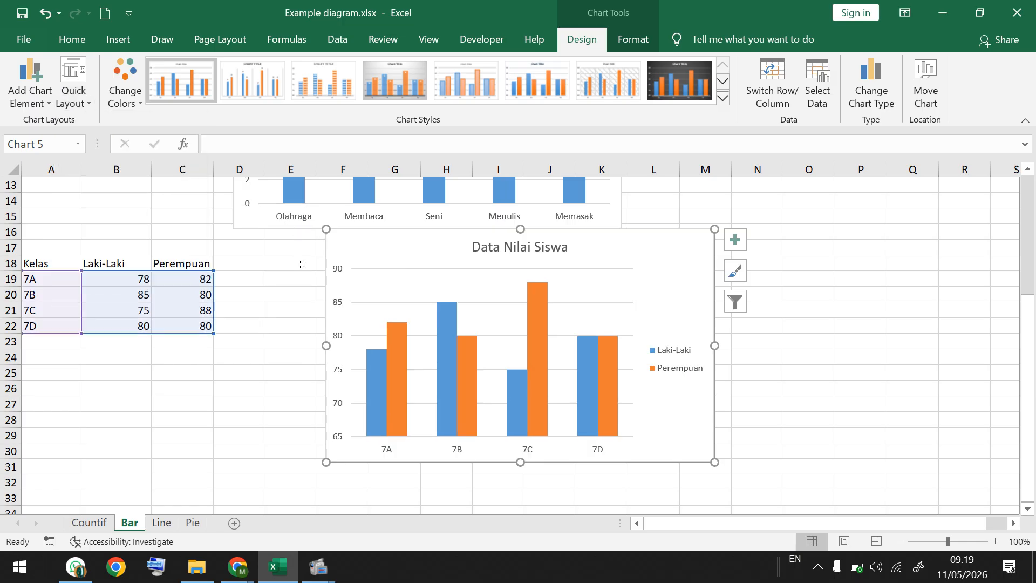
Step: Move the Data Nilai Siswa chart closer to its Kelas table, just below the chart above, and deselect it
left_click(308, 264)
left_click_drag(342, 245, 293, 264)
left_click(248, 263)
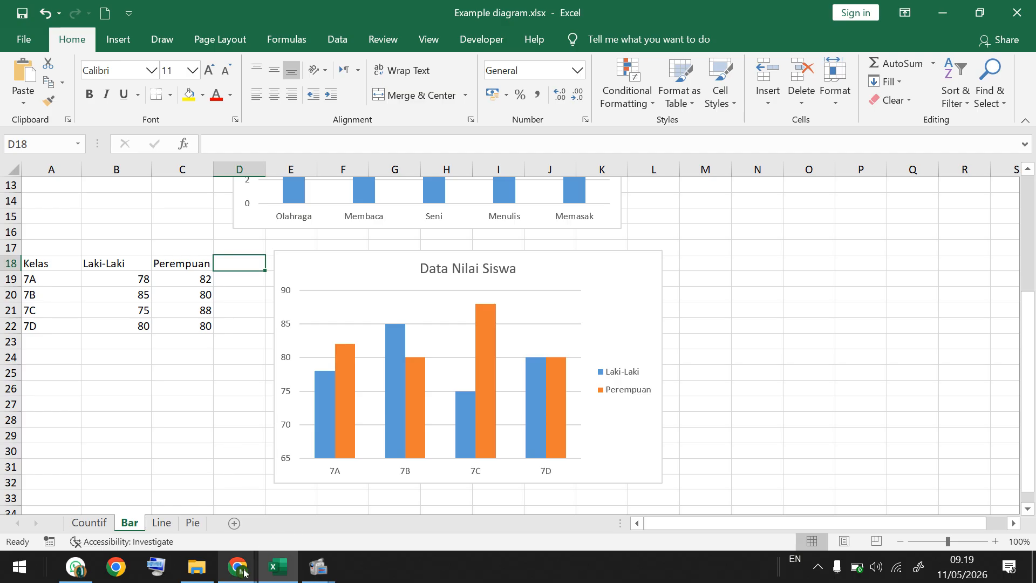
Step: Switch to the Google Meet call in Chrome to check the participants' reactions, and return to the Excel workbook's Bar sheet
mouse_move(242, 577)
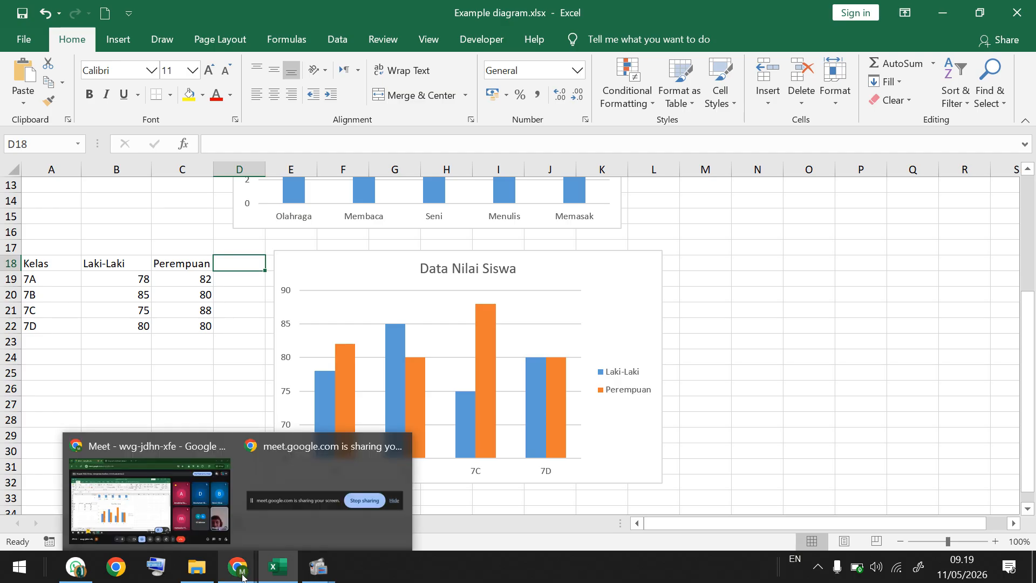
left_click(182, 539)
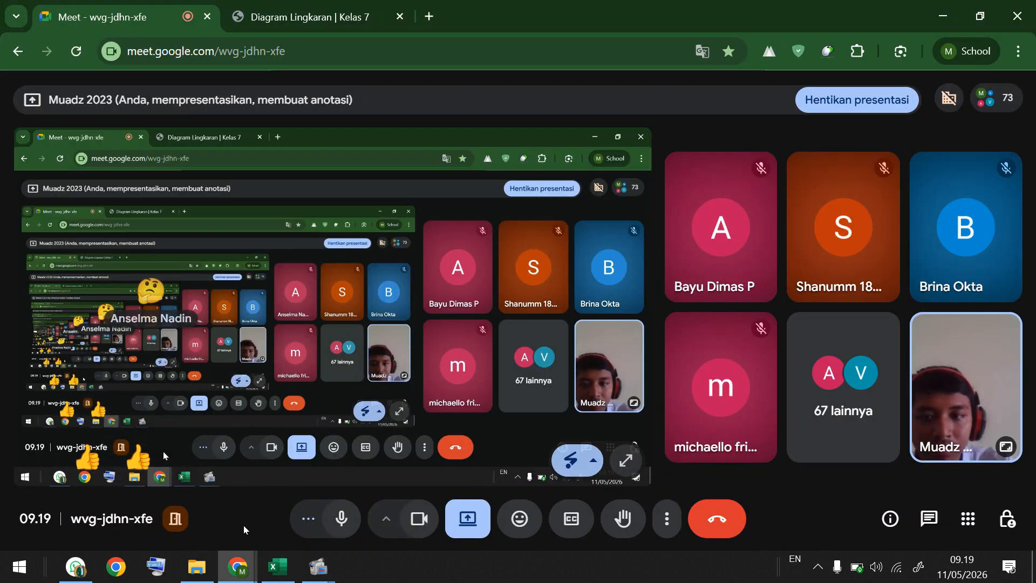
mouse_move(282, 567)
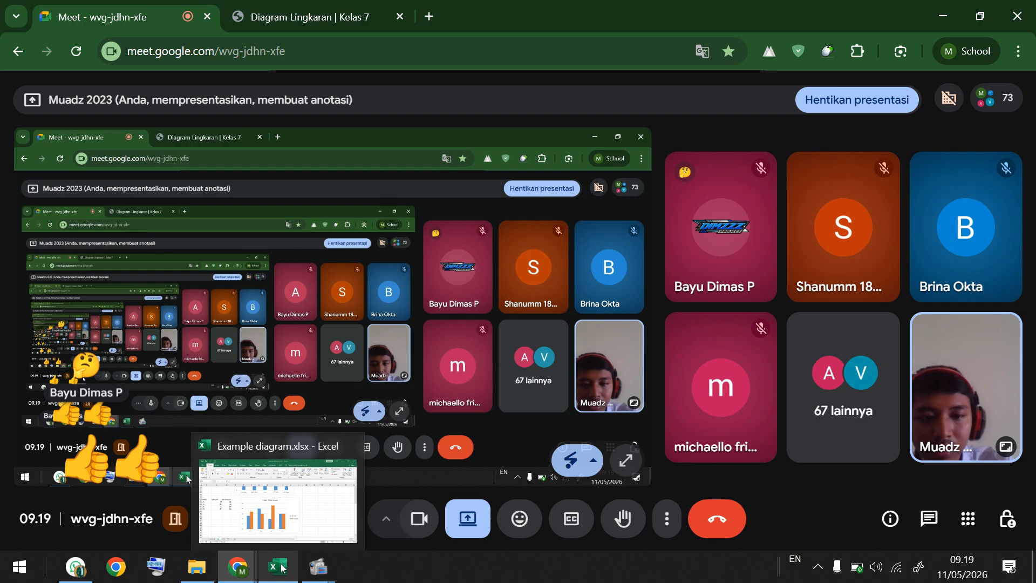
left_click(237, 467)
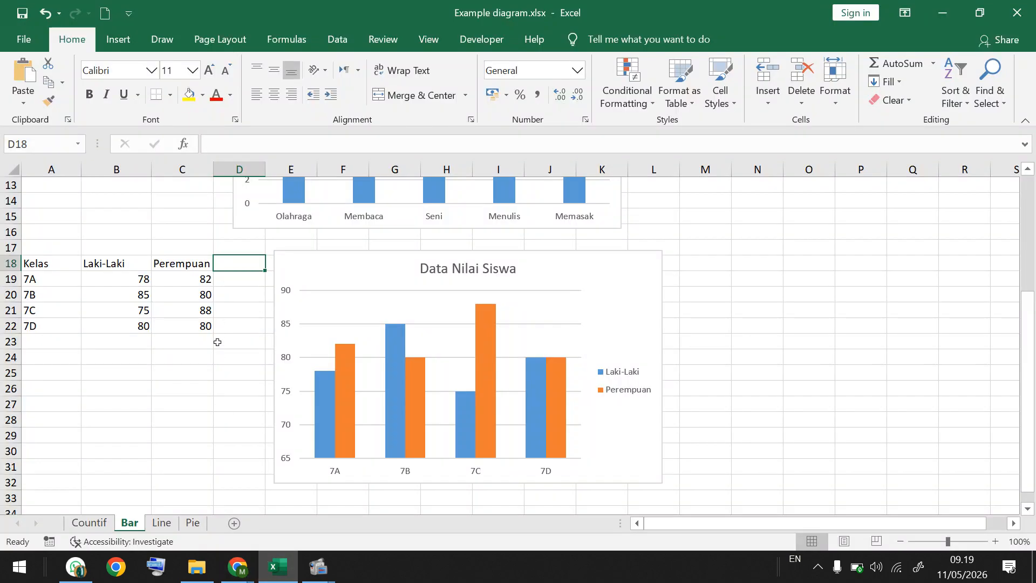
left_click(210, 359)
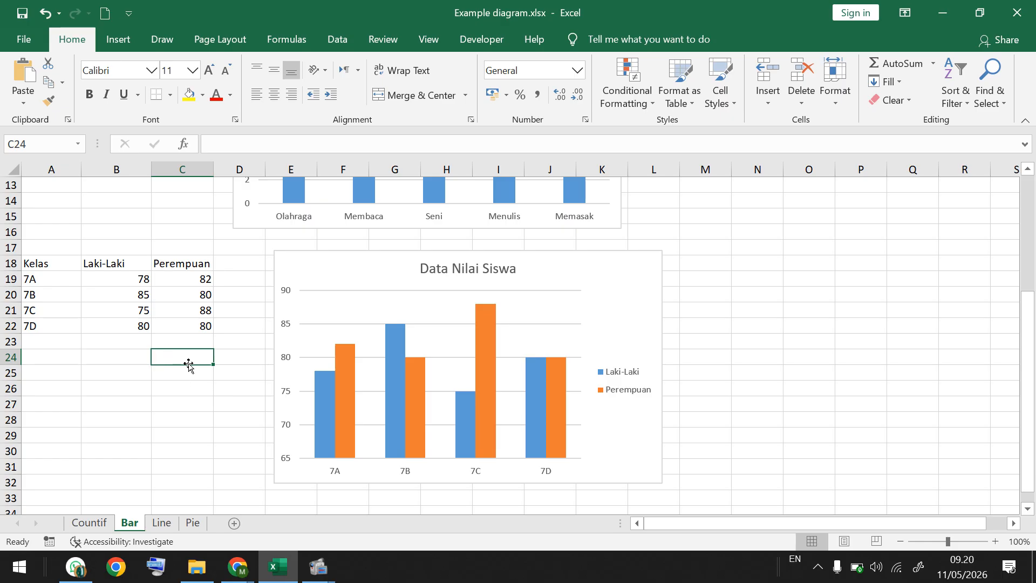
mouse_move(1034, 405)
left_mouse_down()
mouse_move(1034, 278)
mouse_move(1029, 416)
left_mouse_up()
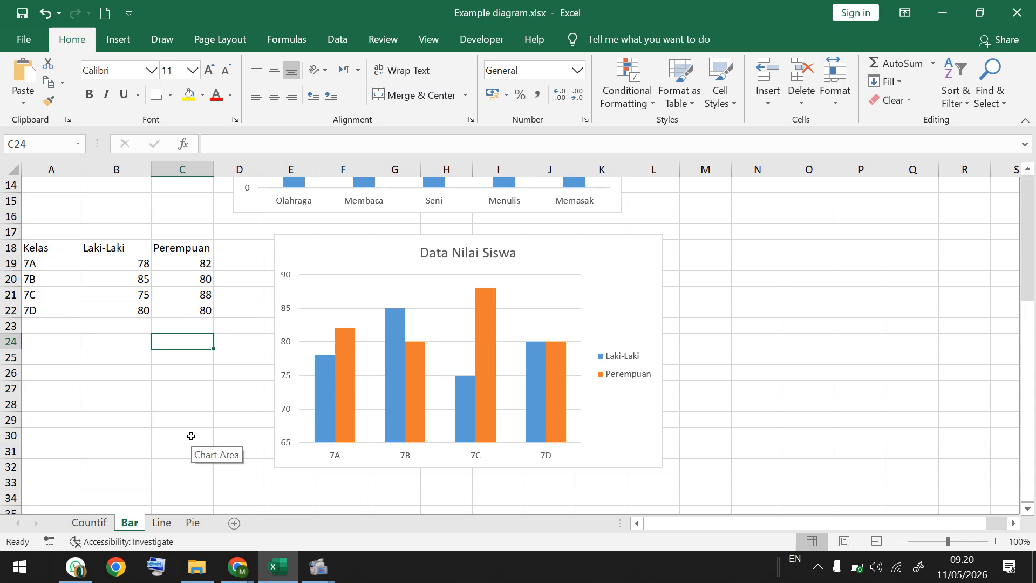
Step: Delete the existing Data Suhu Udara line chart from the Line sheet
left_click(162, 523)
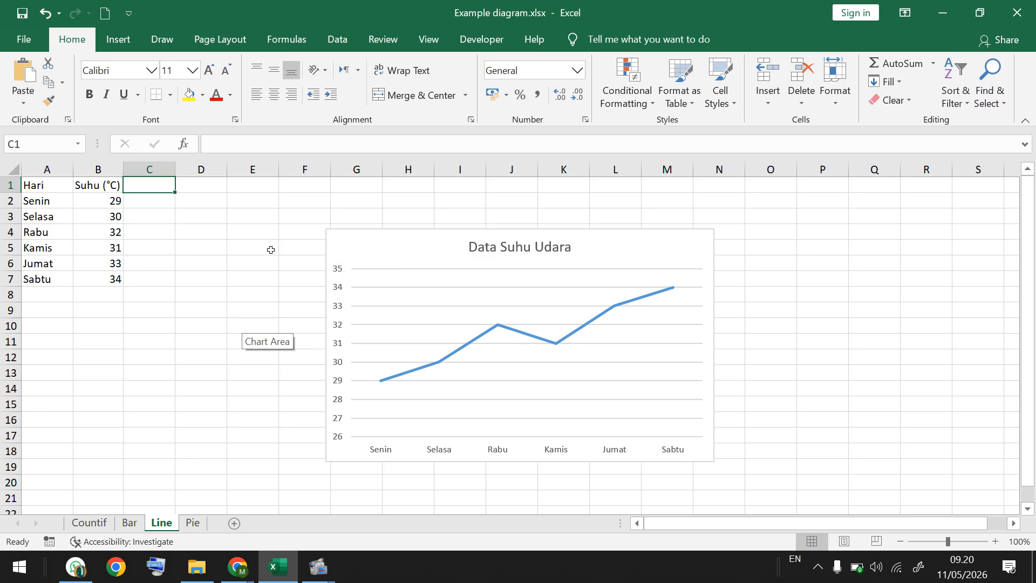
left_click(334, 239)
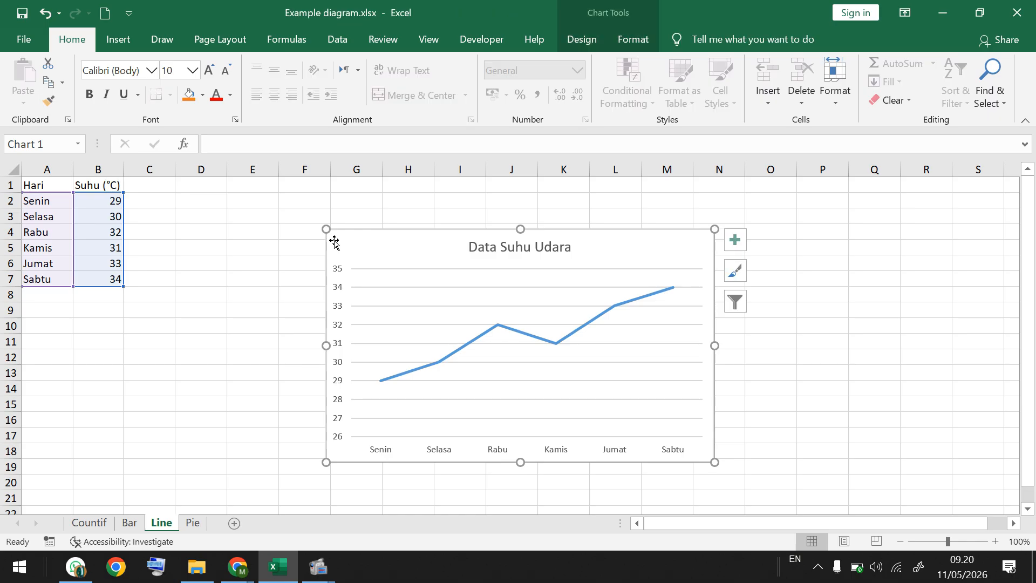
key("Delete")
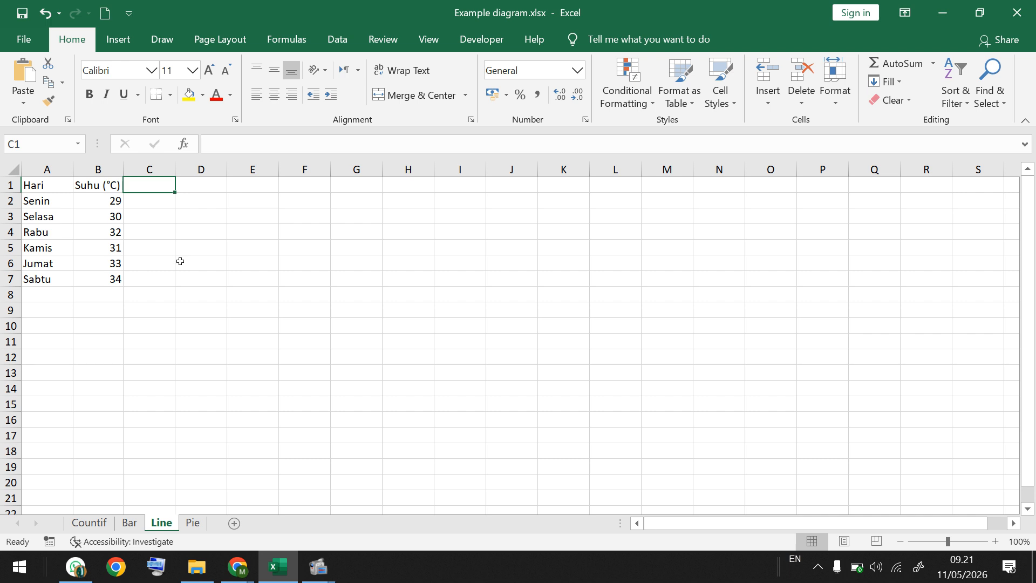
Step: Insert a basic 2-D line chart from the Hari and Suhu (°C) table and move it closer to the table
left_click(120, 40)
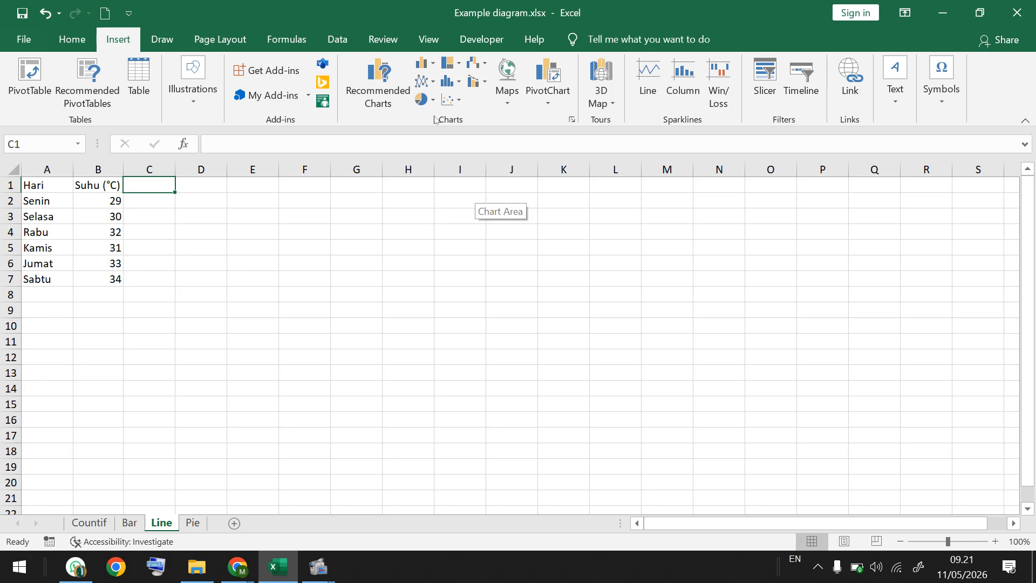
left_click(426, 85)
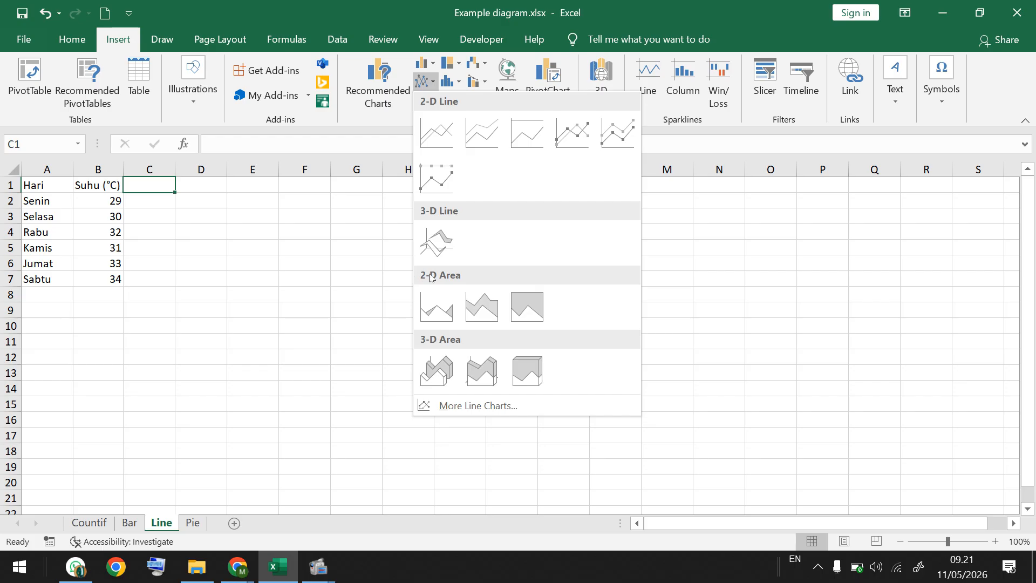
left_click(436, 132)
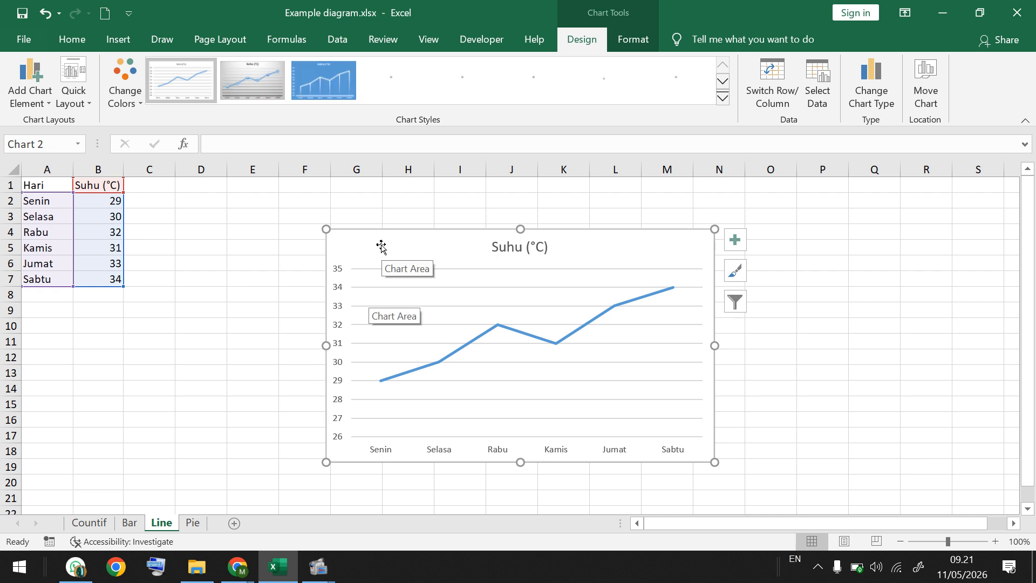
left_click_drag(381, 241, 275, 215)
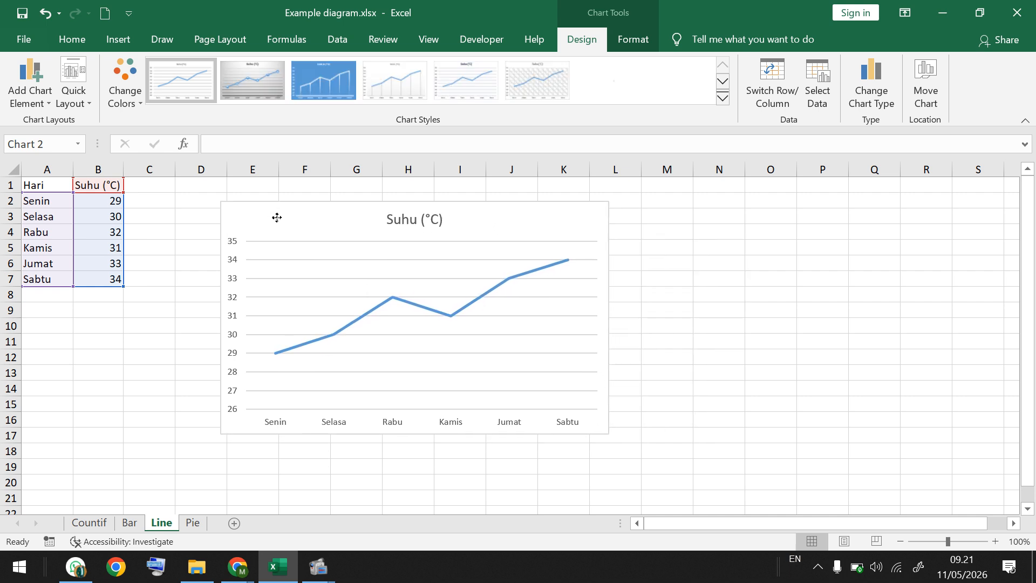
left_click(130, 522)
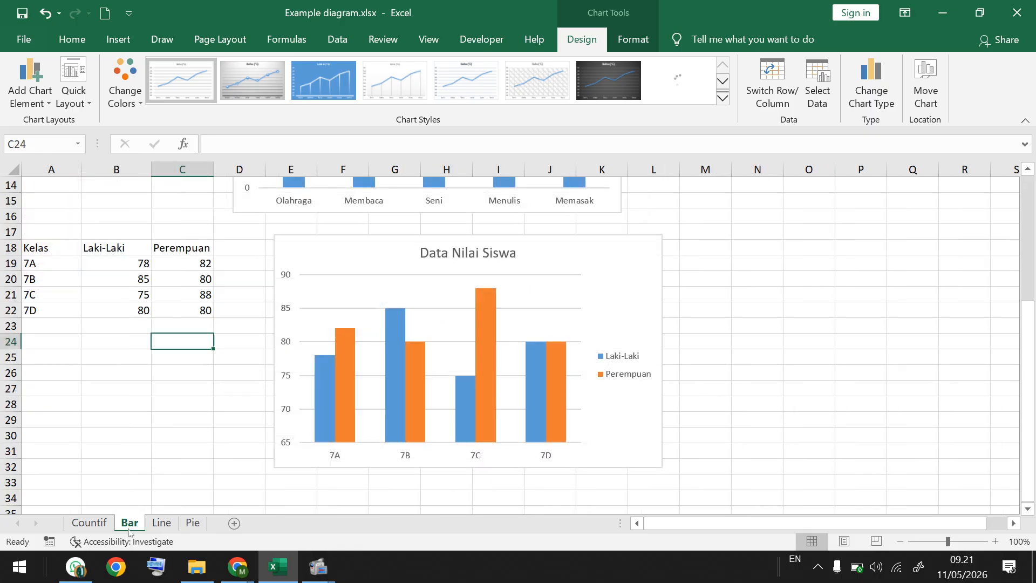
left_click(162, 522)
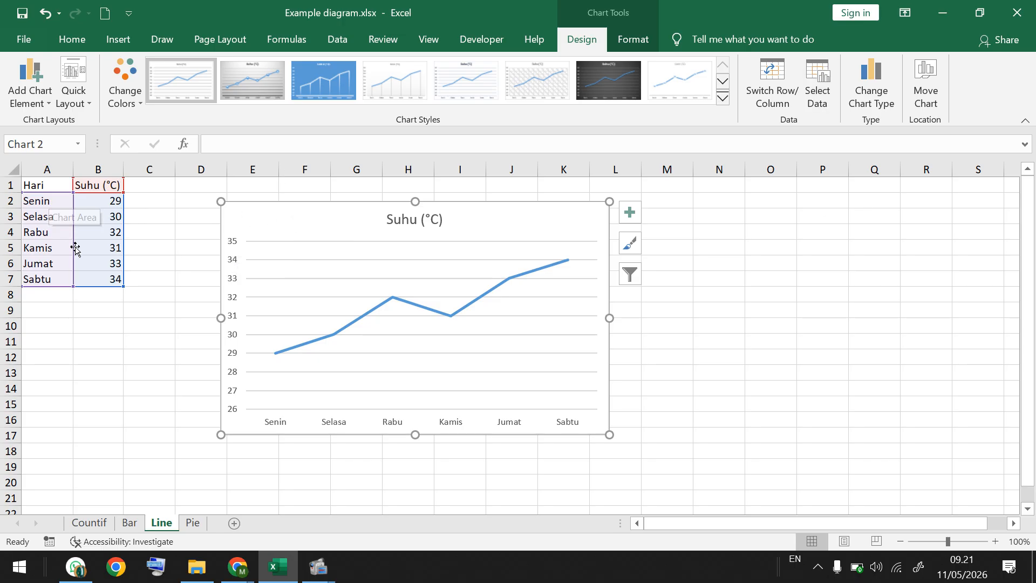
Step: Change the line chart's title to Data Suhu Udara and deselect the chart
left_click(405, 220)
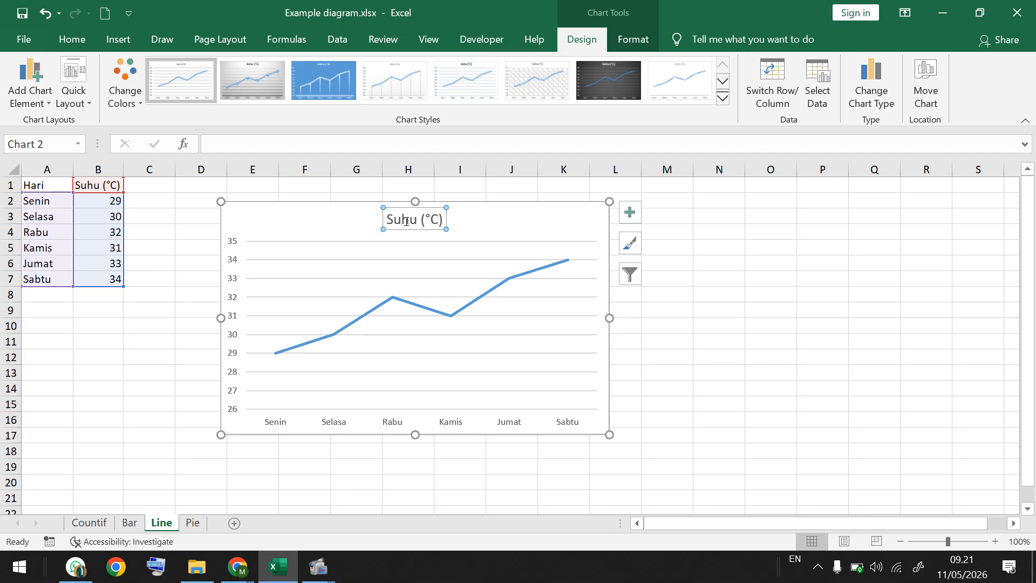
double_click(405, 220)
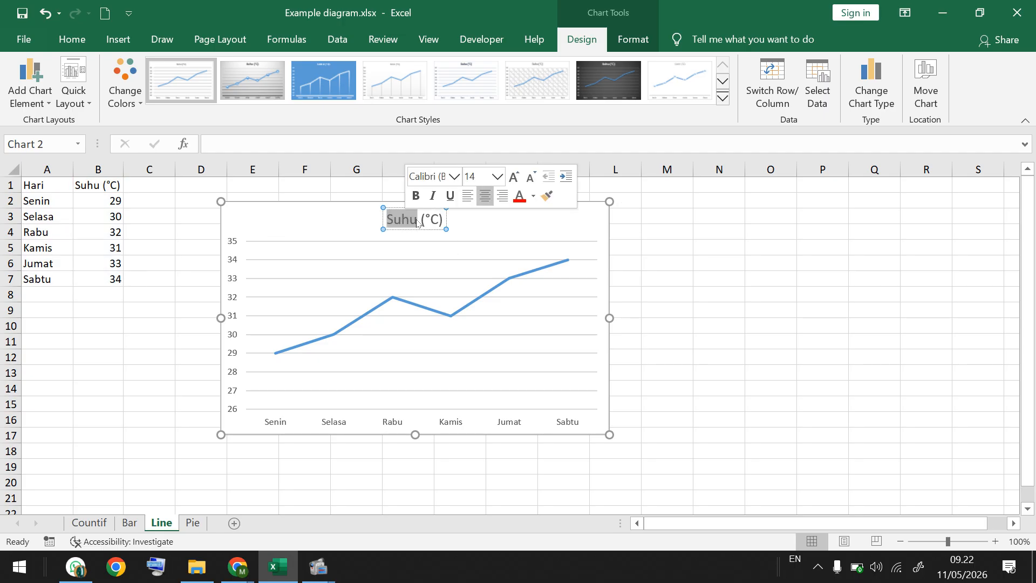
triple_click(417, 222)
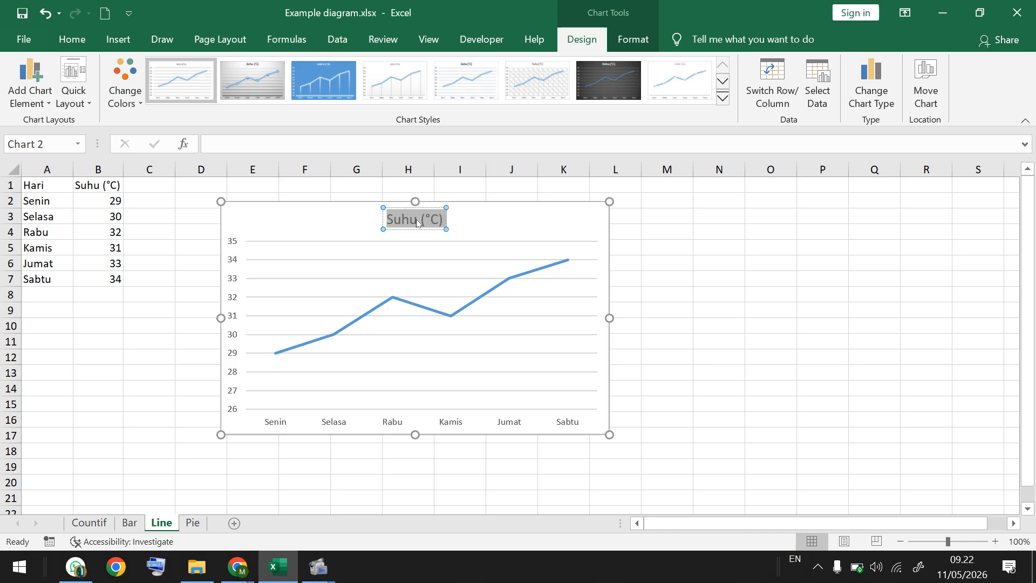
type("Data")
key("BackSpace")
key("BackSpace")
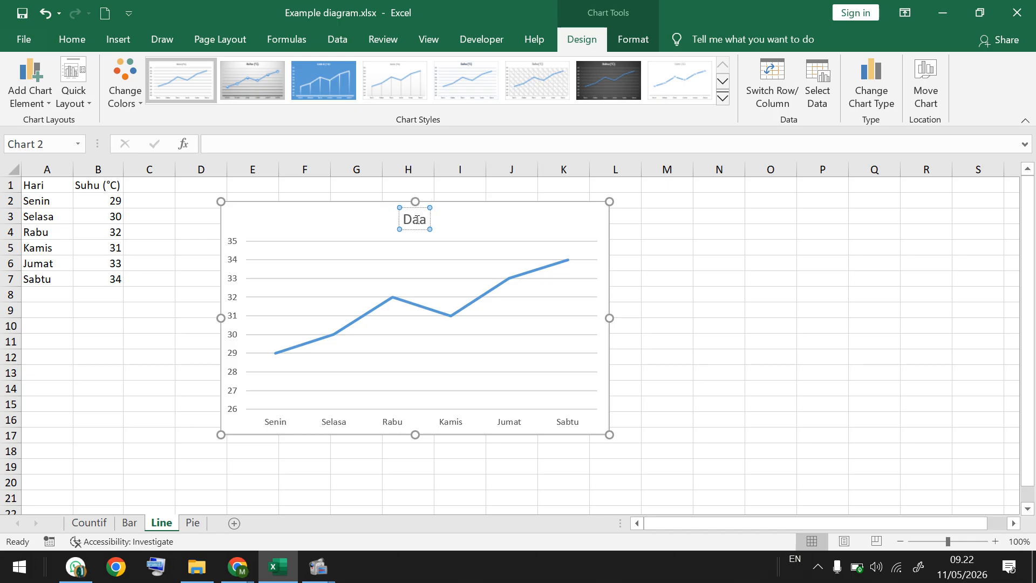
type("ta Su")
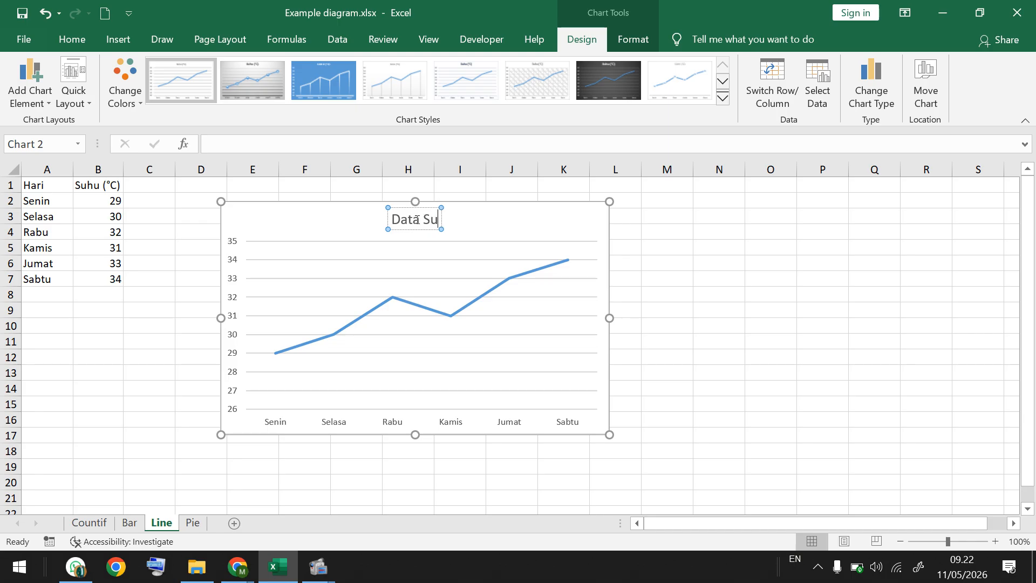
type("hu Udara")
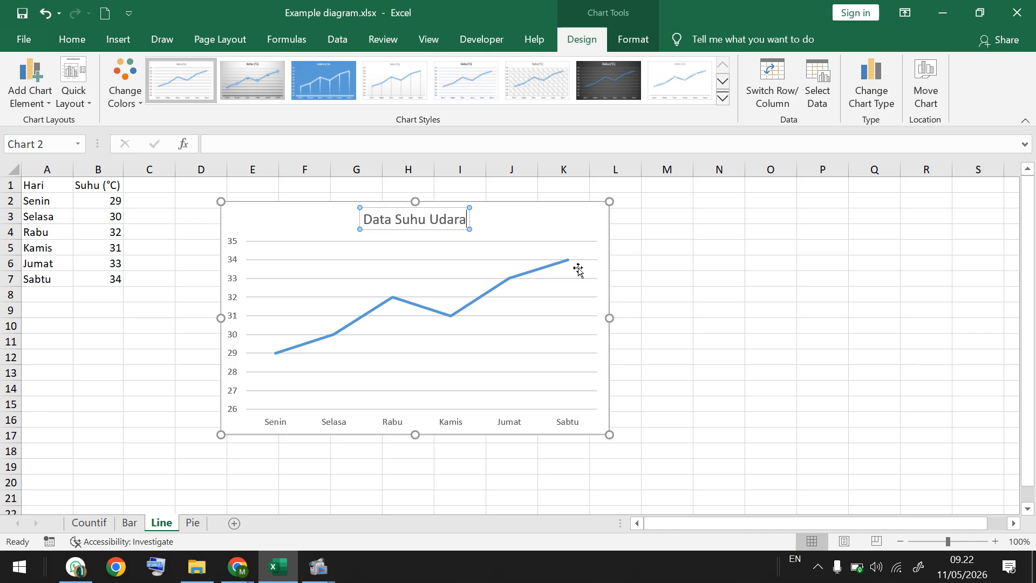
left_click(662, 268)
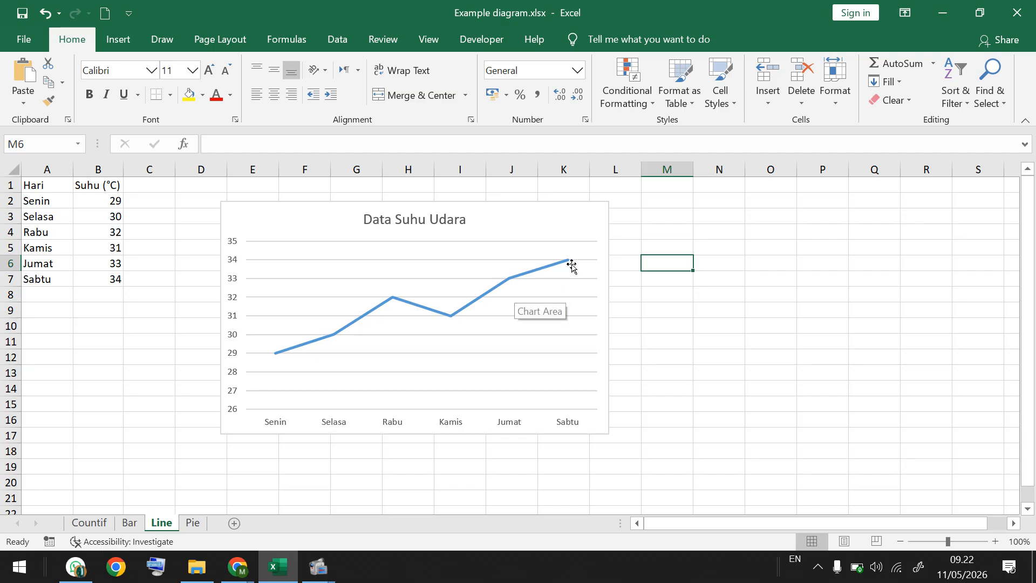
Step: Preview the chart styles and quick layouts available for the Data Suhu Udara line chart without applying any
left_click(651, 213)
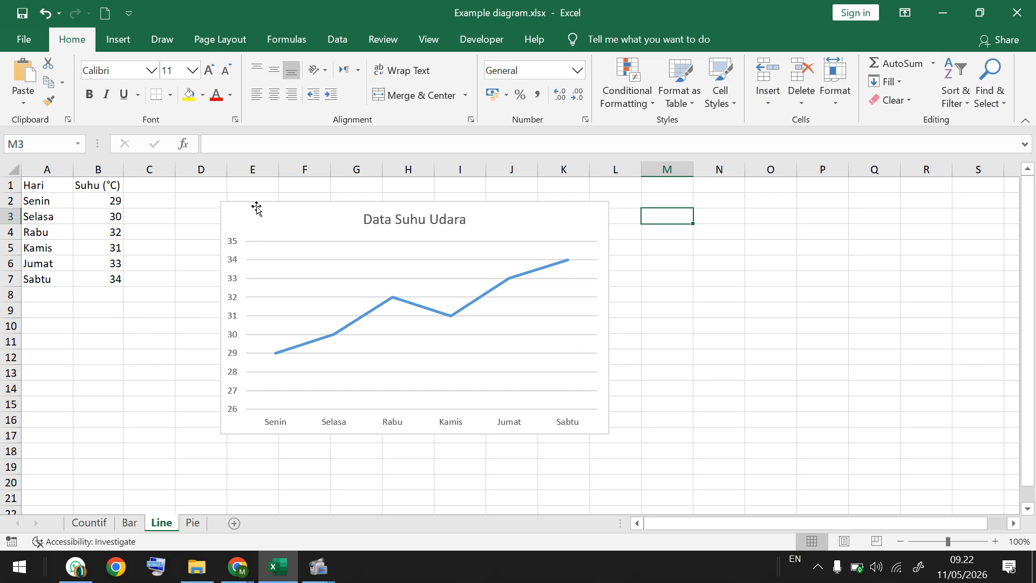
left_click(117, 40)
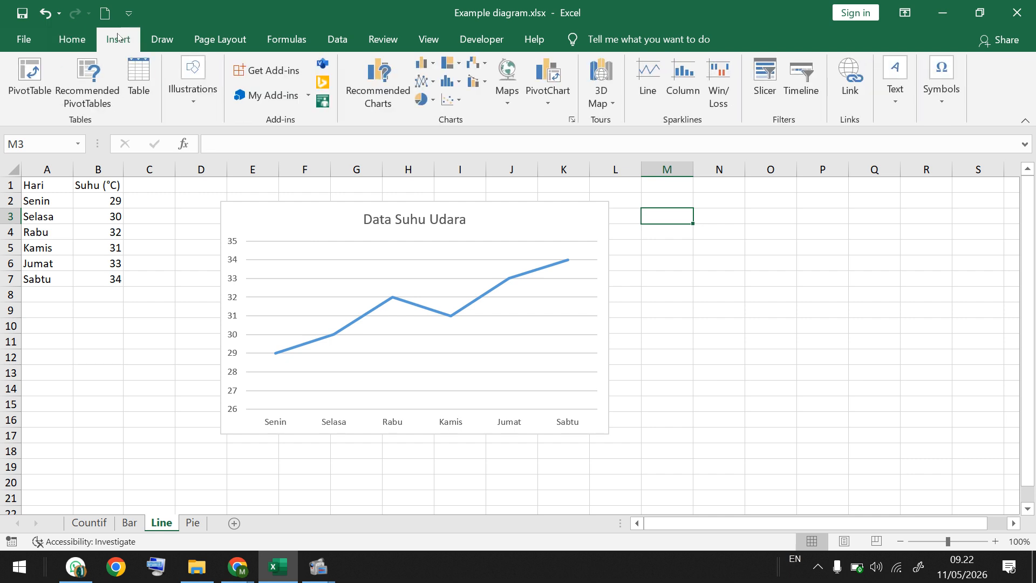
left_click(82, 40)
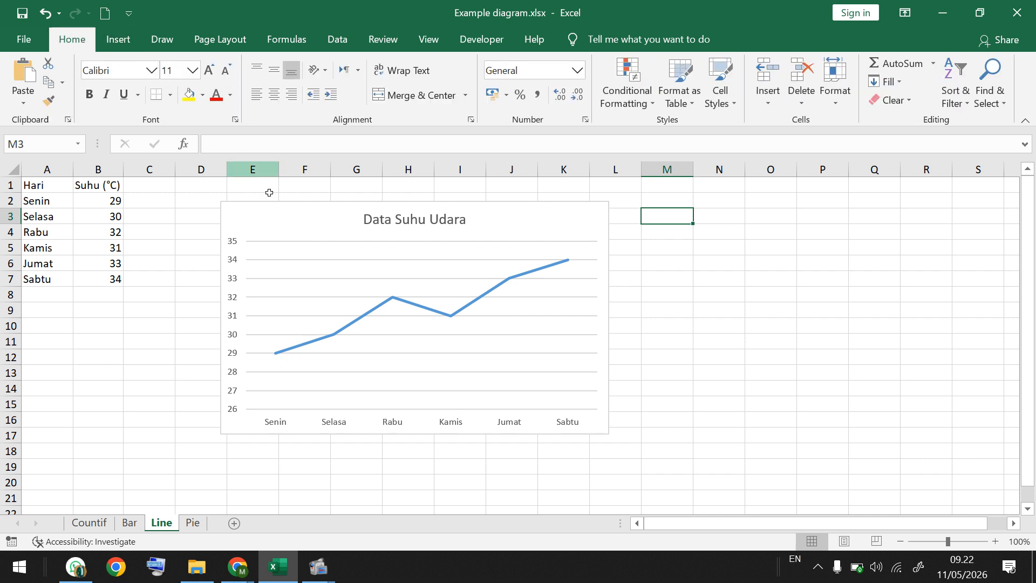
left_click(259, 225)
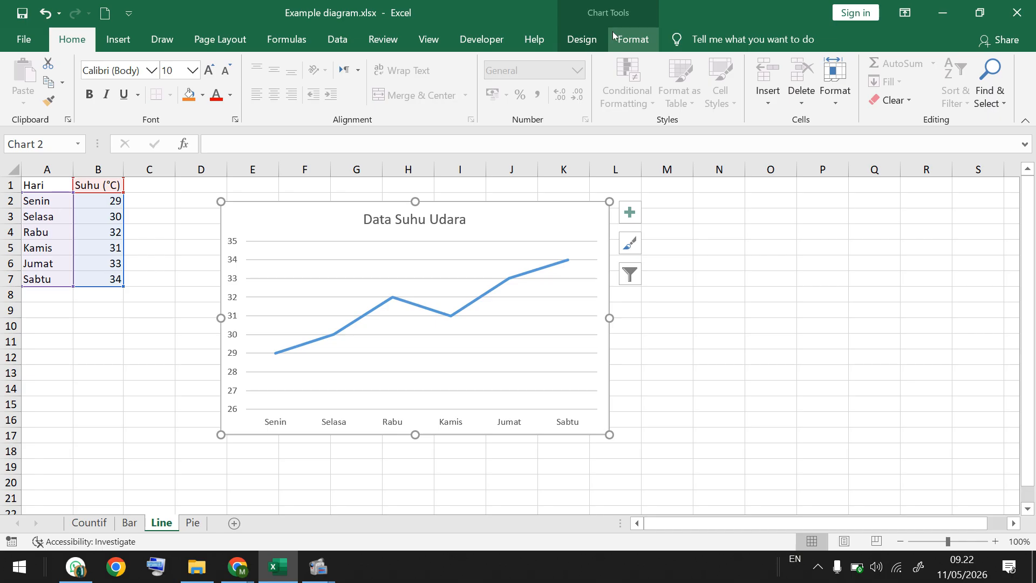
left_click(614, 37)
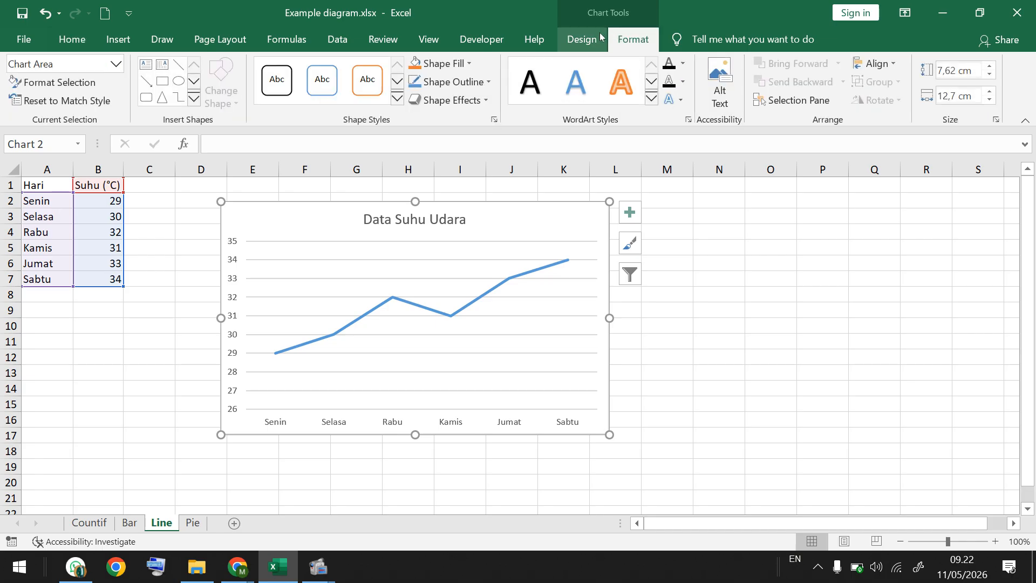
left_click(588, 39)
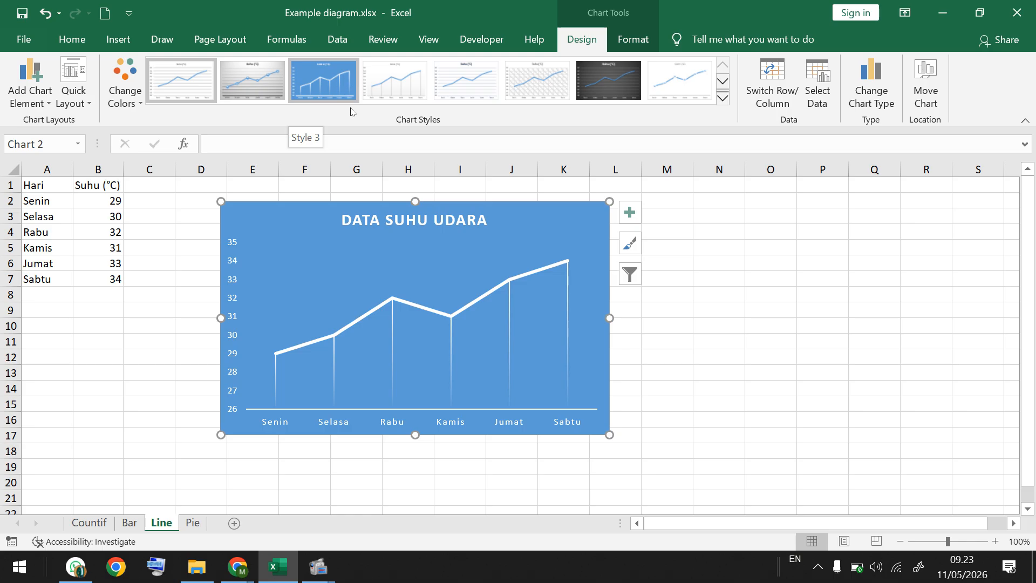
left_click(70, 103)
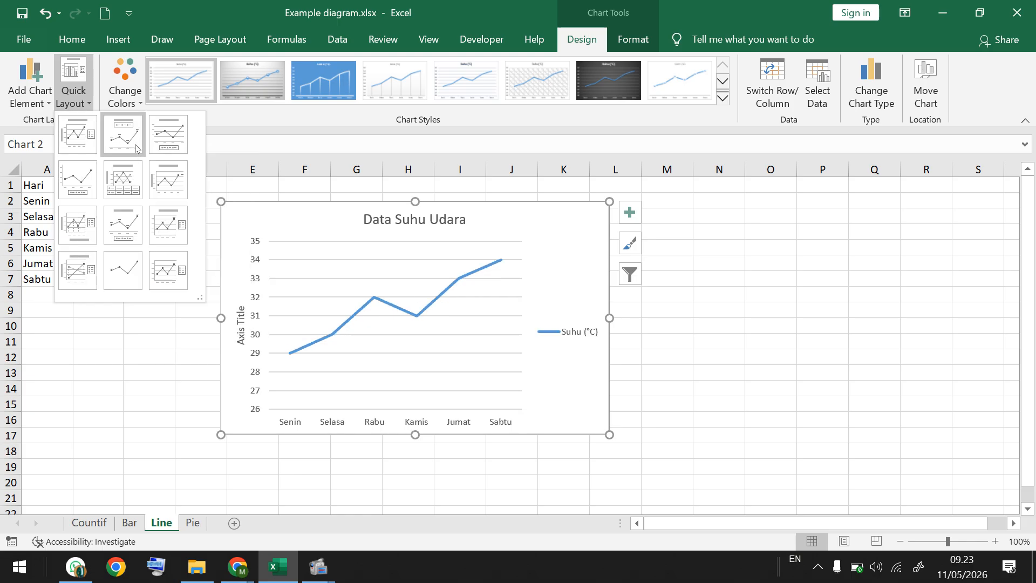
left_click(182, 371)
left_click(169, 203)
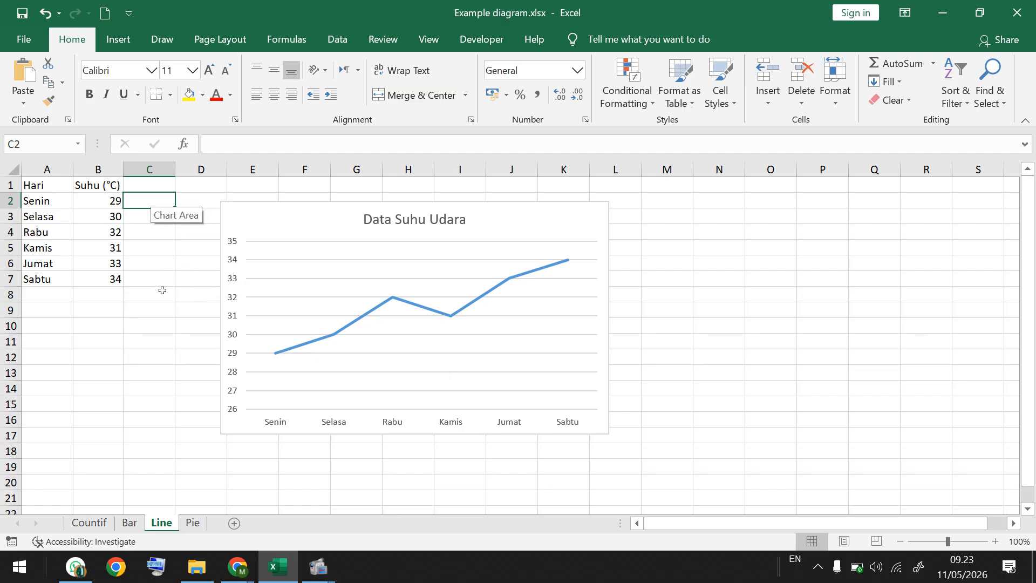
Step: Clear the Persentase and Derajat values in C2:D6 on the Pie sheet
left_click(193, 523)
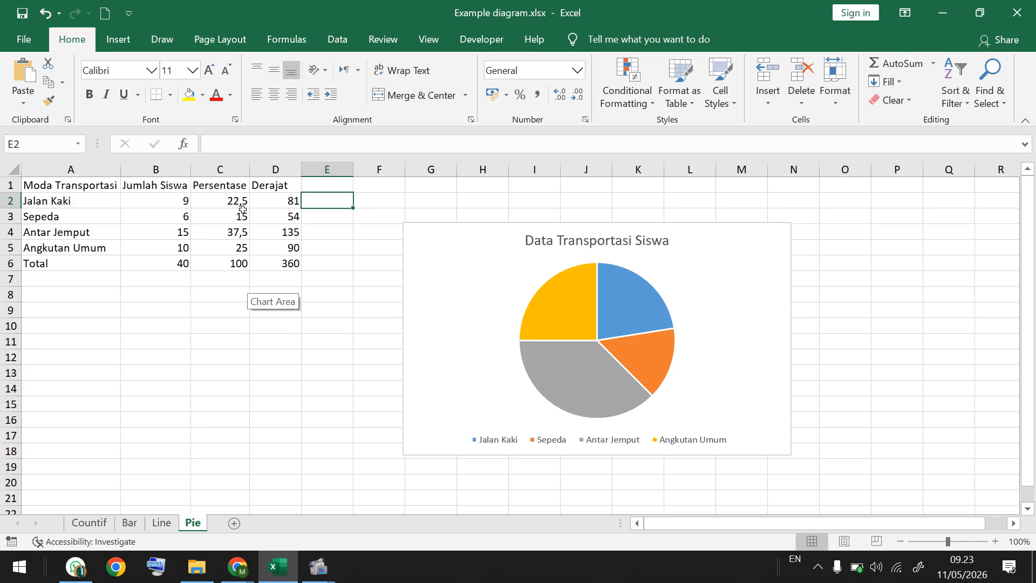
left_click_drag(231, 201, 282, 260)
key("Delete")
Step: Delete the Data Transportasi Siswa pie chart from the Pie sheet
left_click(463, 244)
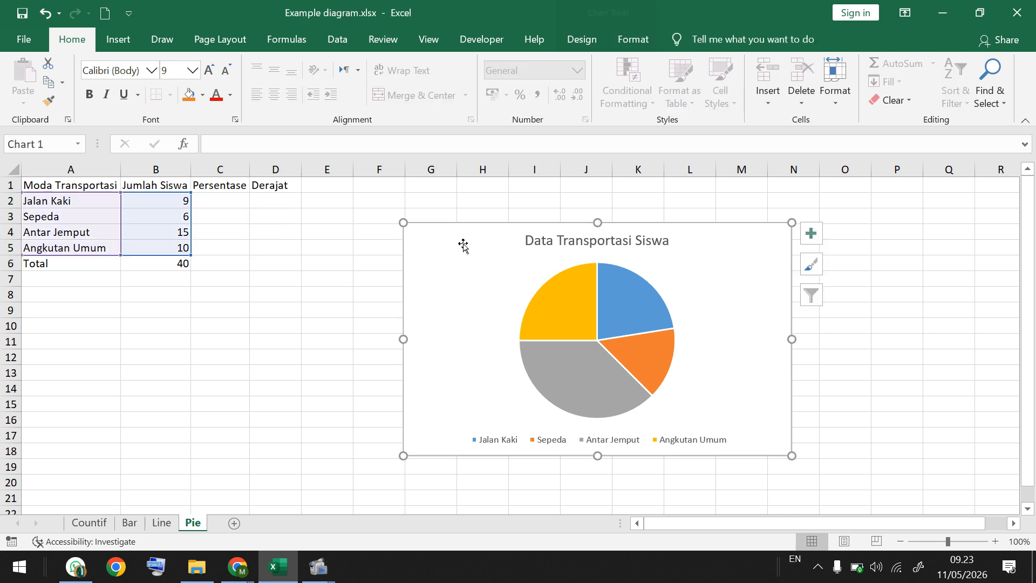
key("Delete")
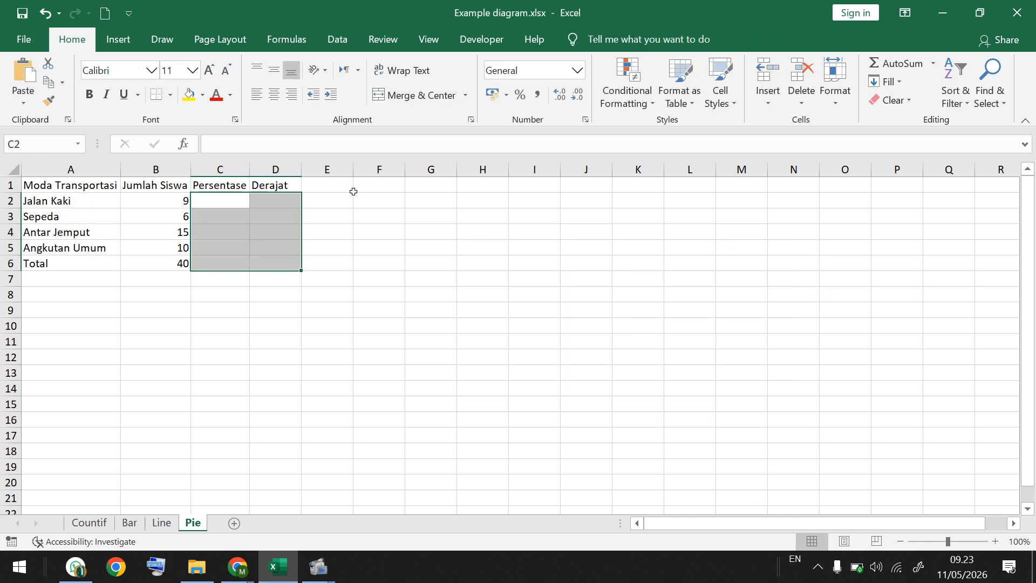
left_click(357, 195)
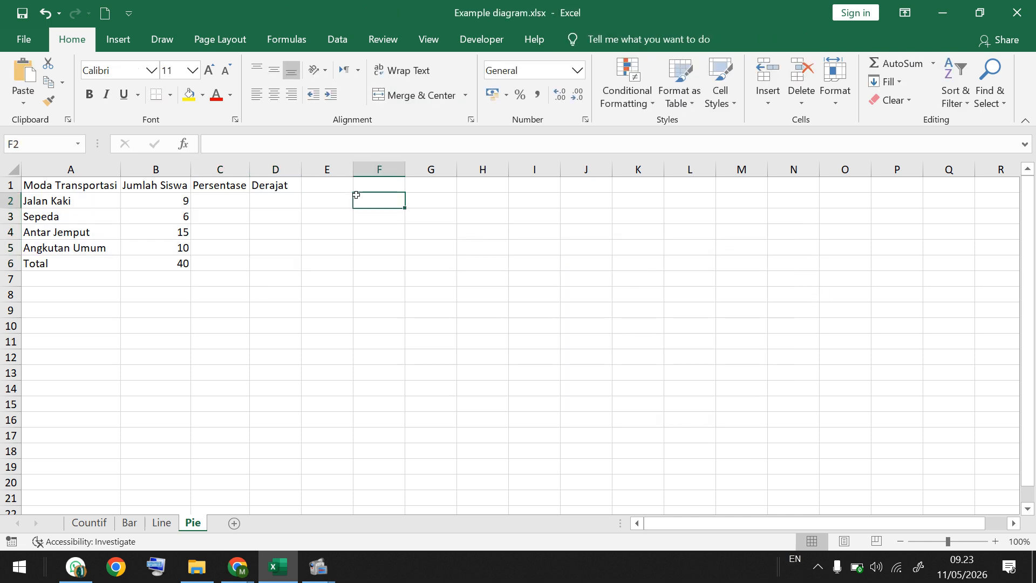
Step: Insert a 2-D pie chart on the Pie sheet using A2:B5 as its data range
left_click(121, 45)
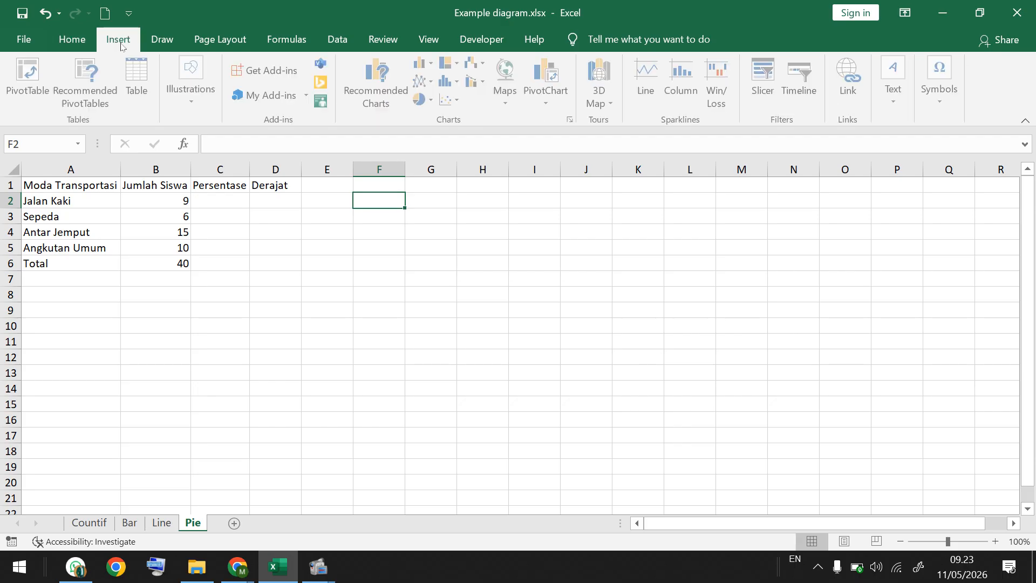
left_click(426, 100)
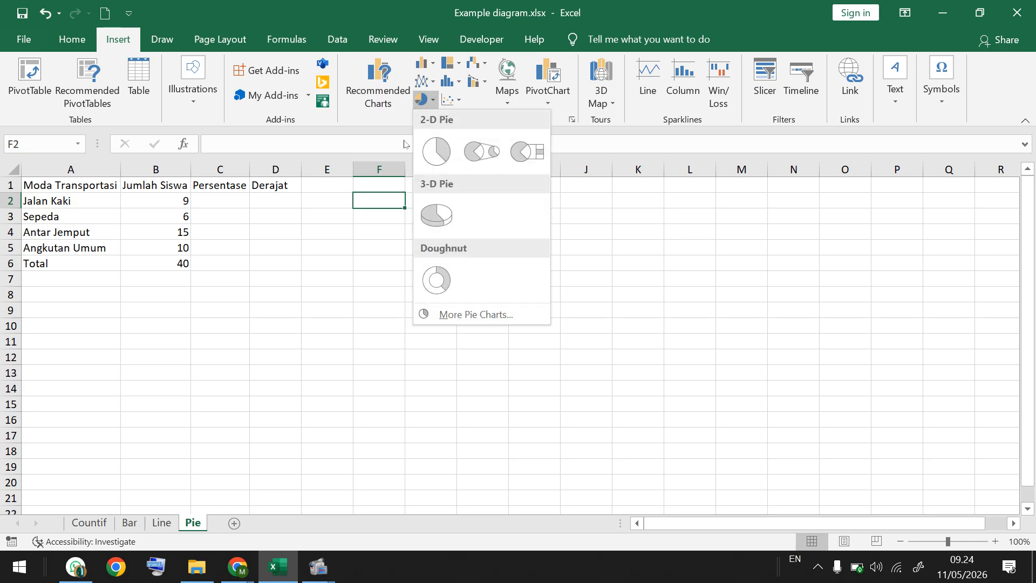
left_click(439, 150)
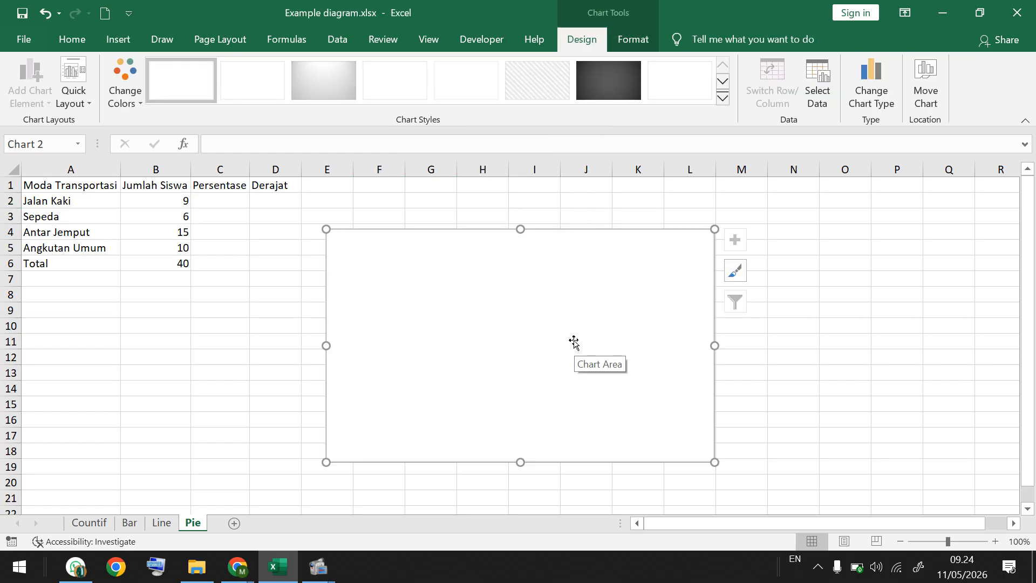
left_click(815, 77)
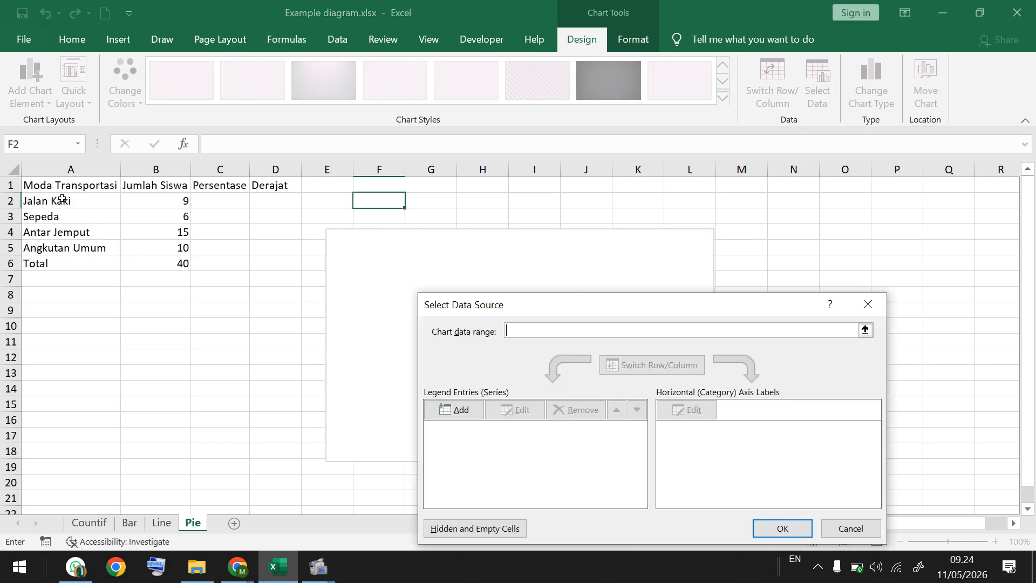
left_click_drag(63, 199, 184, 249)
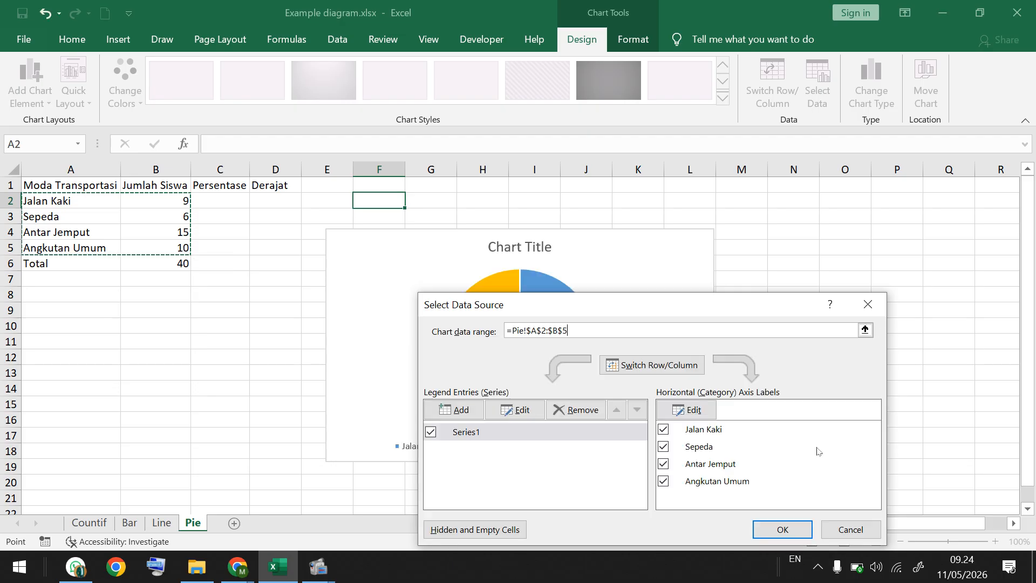
left_click(779, 531)
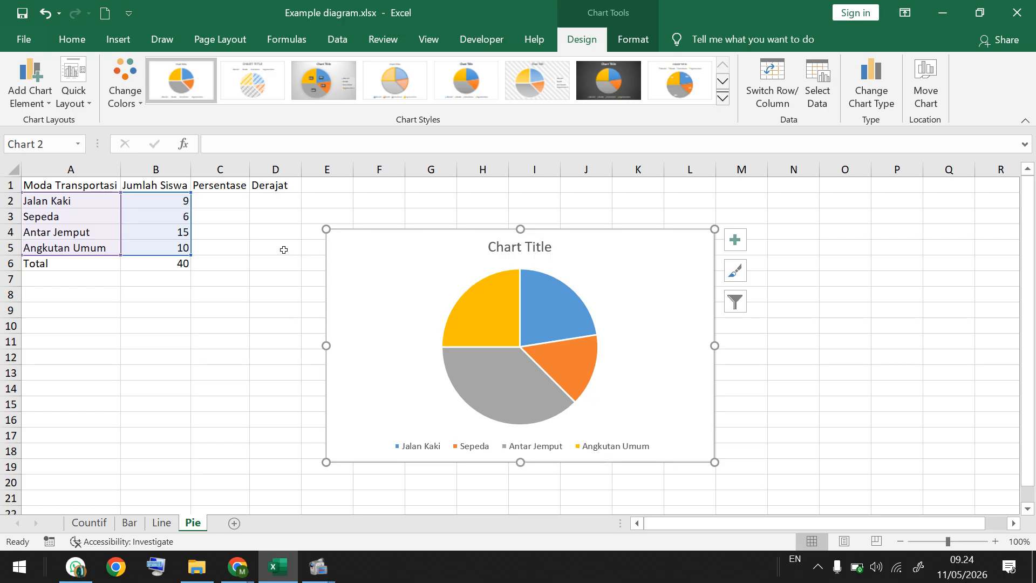
Step: Change the pie chart's title to Data Transportasi Siswa and deselect the chart
left_click(501, 246)
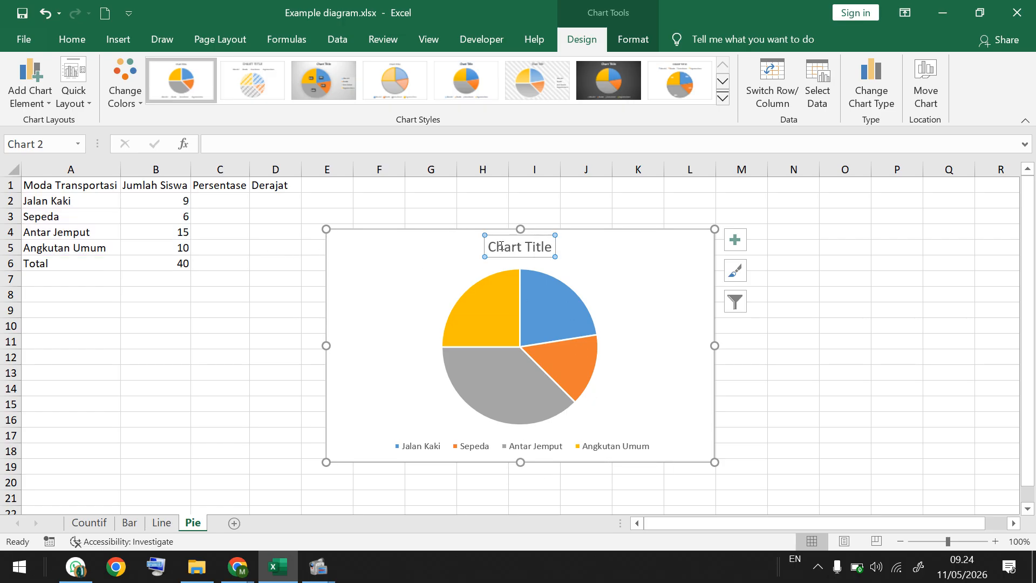
double_click(504, 247)
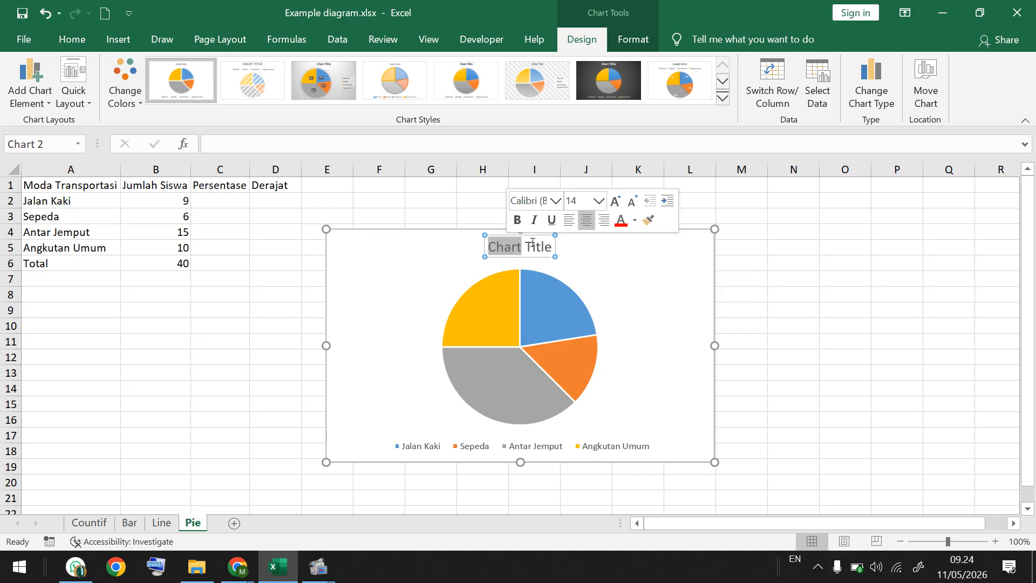
triple_click(532, 245)
type("Data")
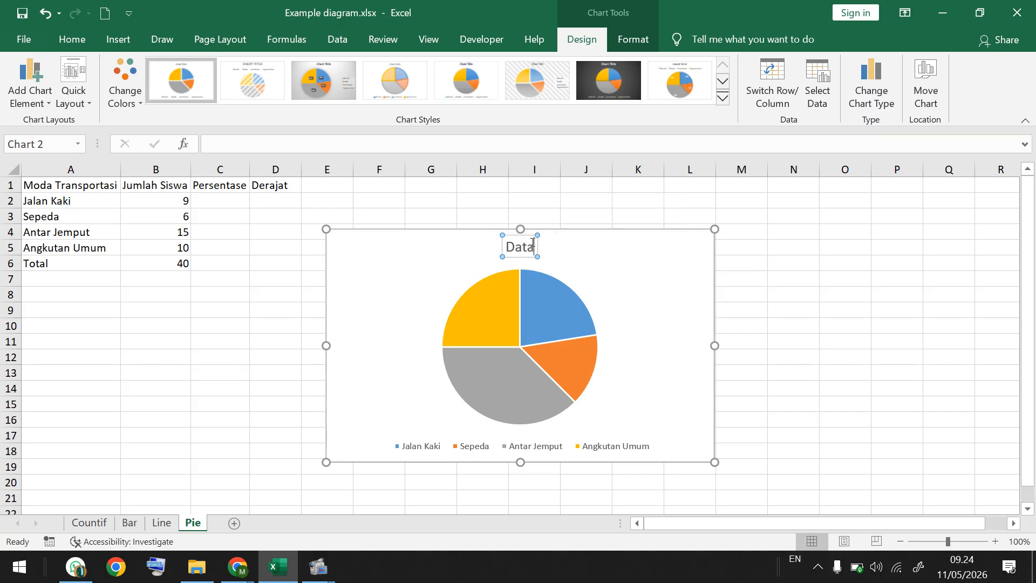
type(" Trans")
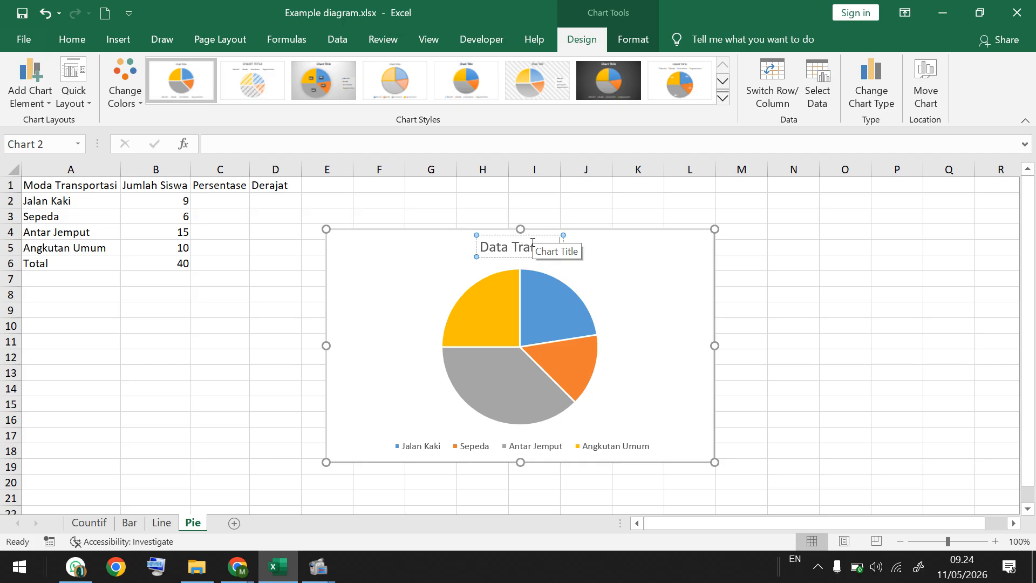
type("portasi")
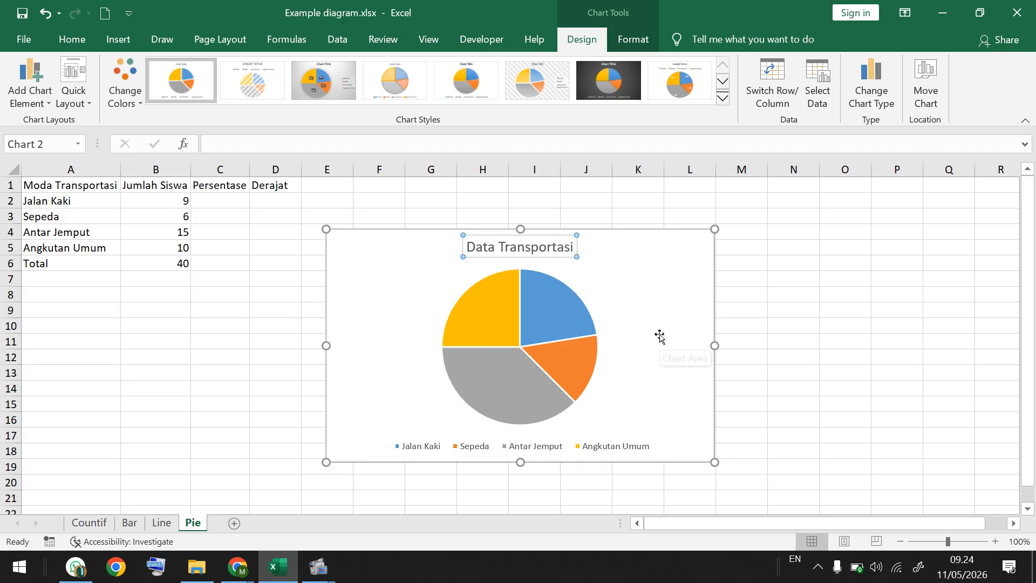
type(" Siswa")
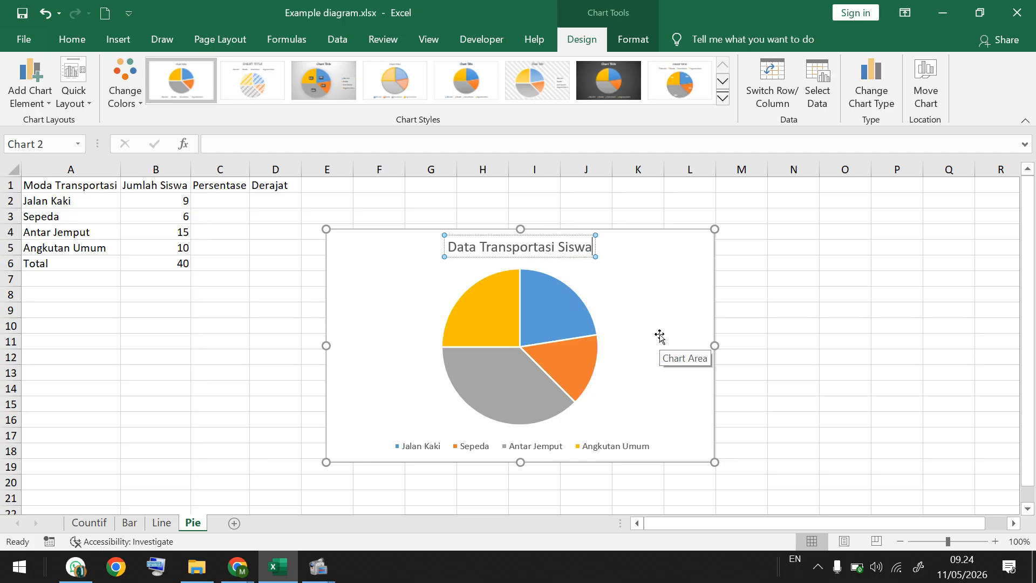
left_click(744, 279)
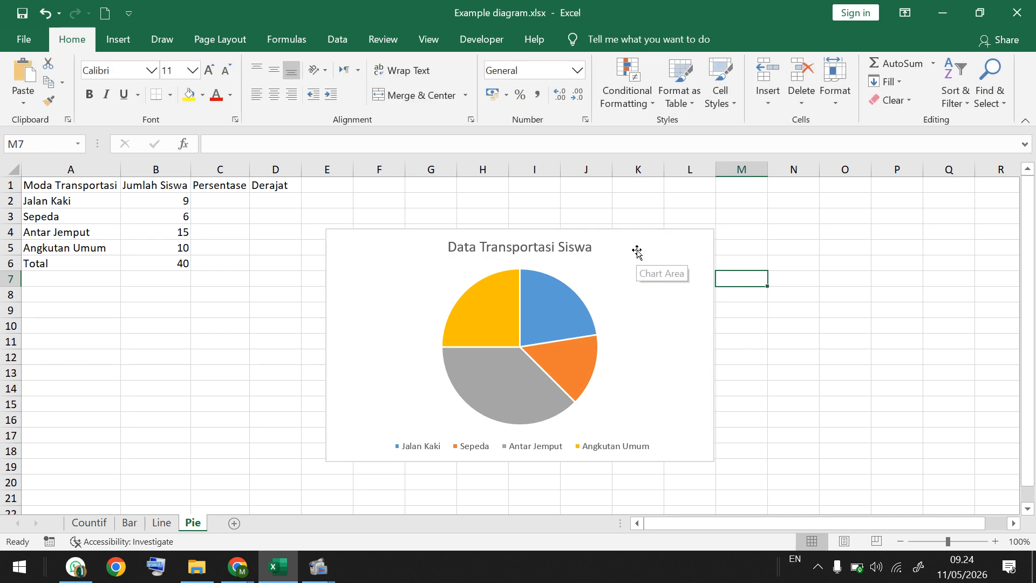
Step: Move the pie chart up about one row and apply the grey gradient chart style with dark percentage labels
left_click_drag(640, 250, 646, 235)
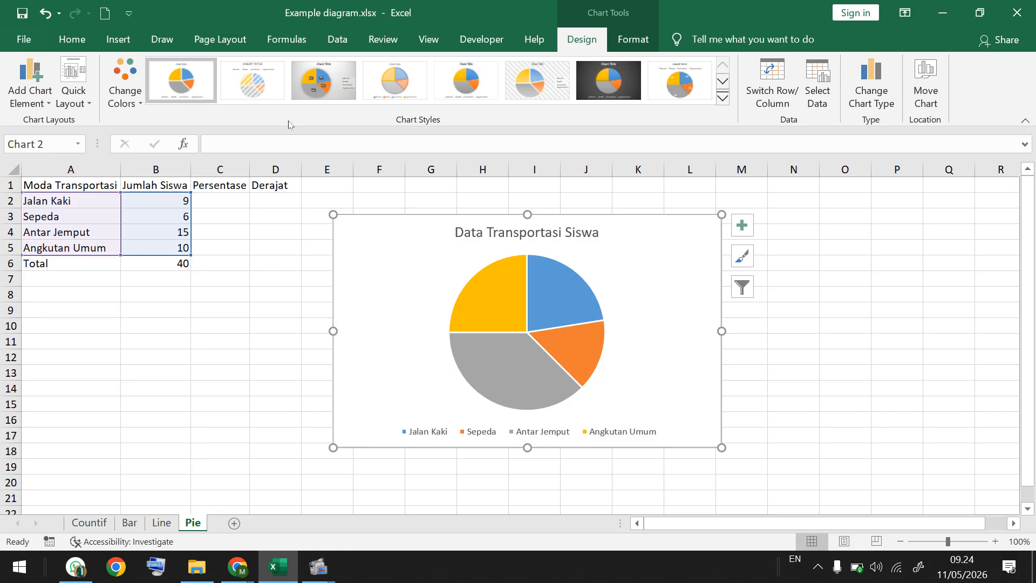
left_click(325, 85)
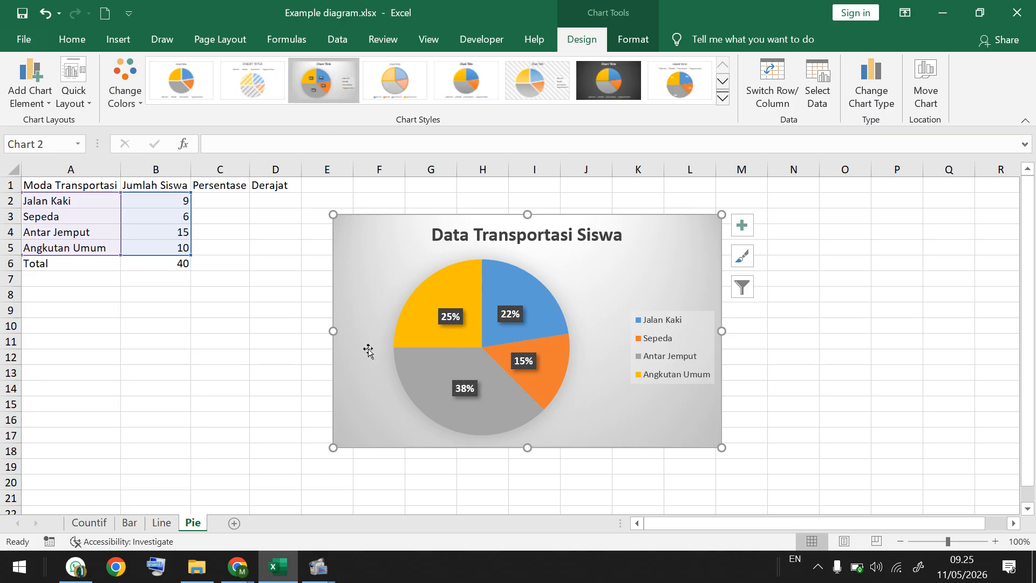
mouse_move(438, 328)
Step: Enter the Persentase formula =B2/B$6*100 in C2 for Jalan Kaki
left_click(243, 203)
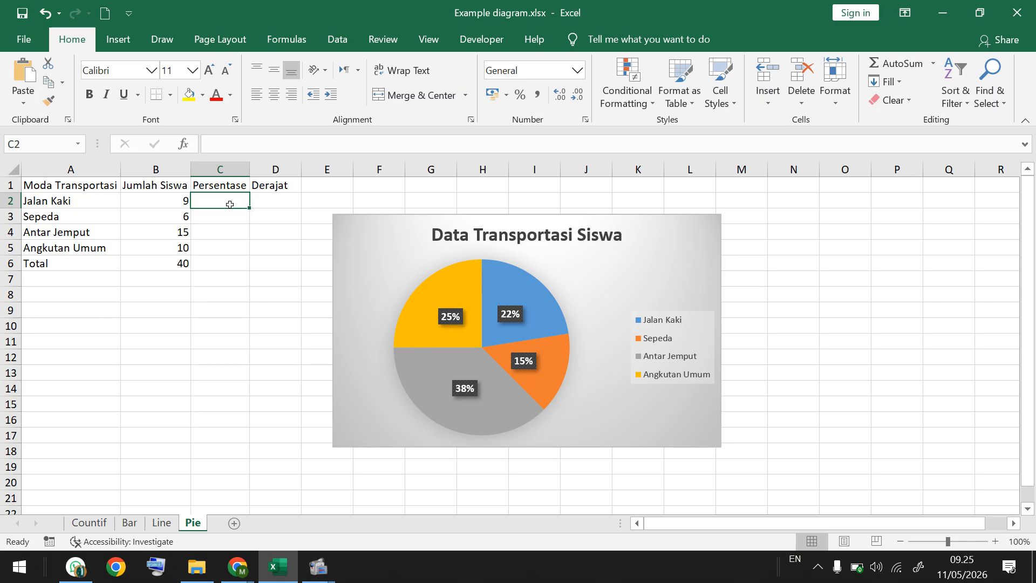
type("=")
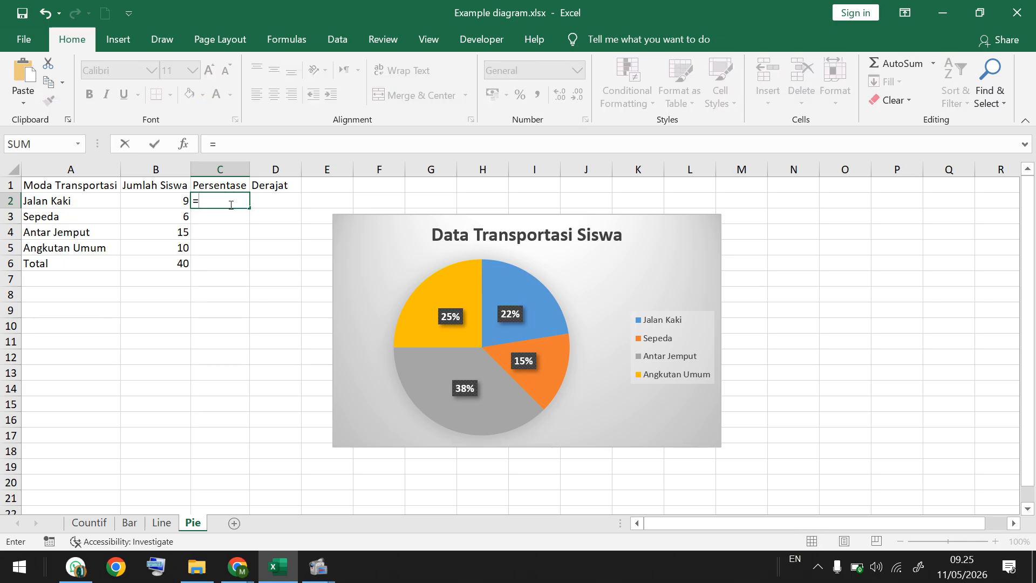
left_click(166, 202)
type("/")
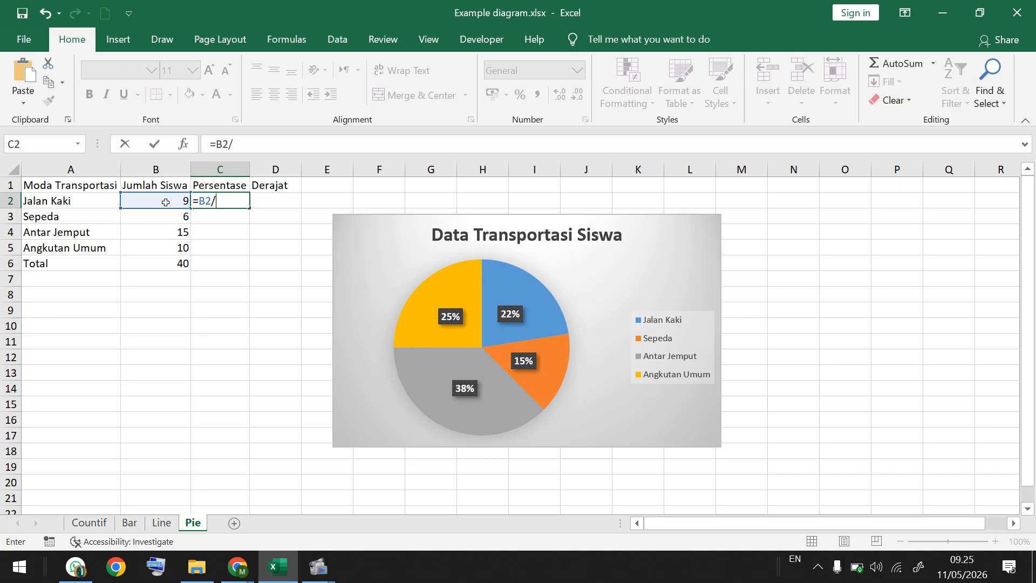
left_click(172, 261)
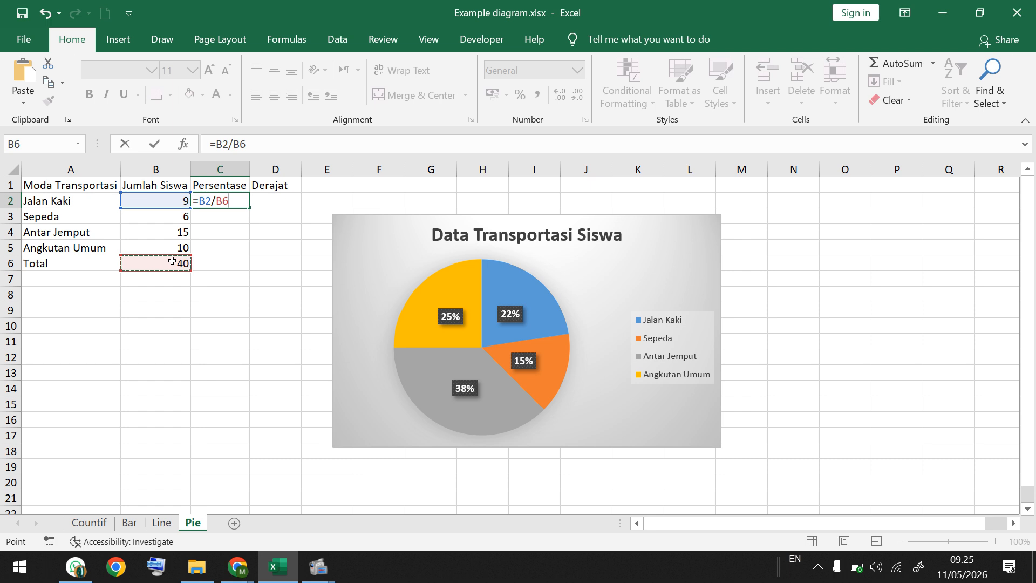
left_click(240, 143)
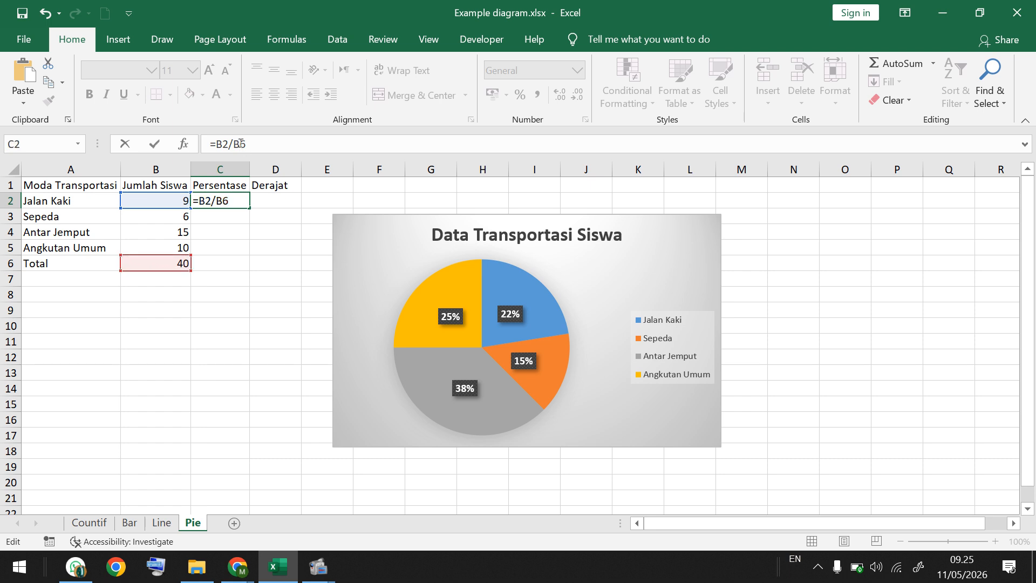
type("$6*100")
key("Return")
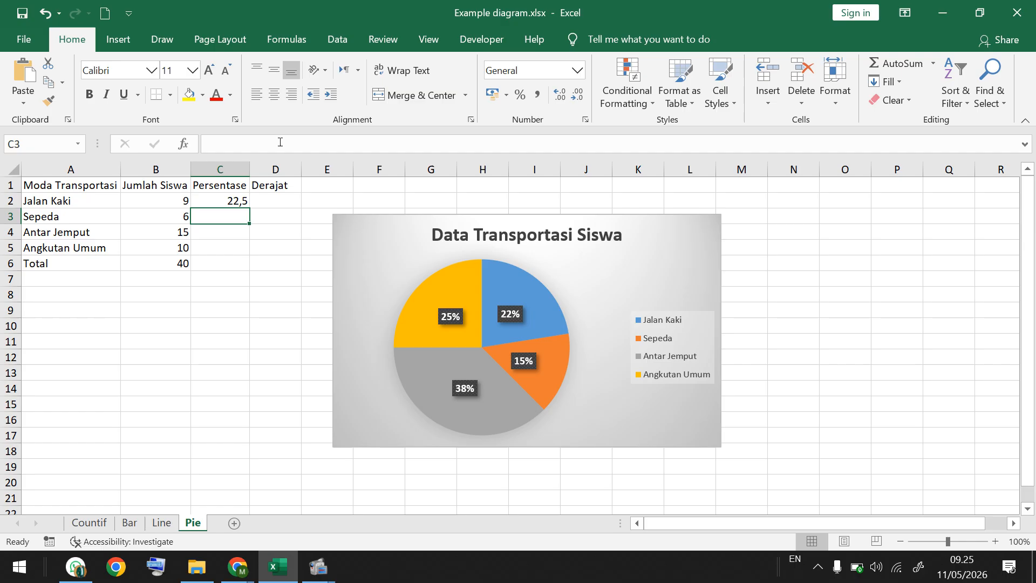
Step: Fill the Persentase formula from C2 down through C6
left_click(247, 204)
left_click_drag(249, 209, 242, 265)
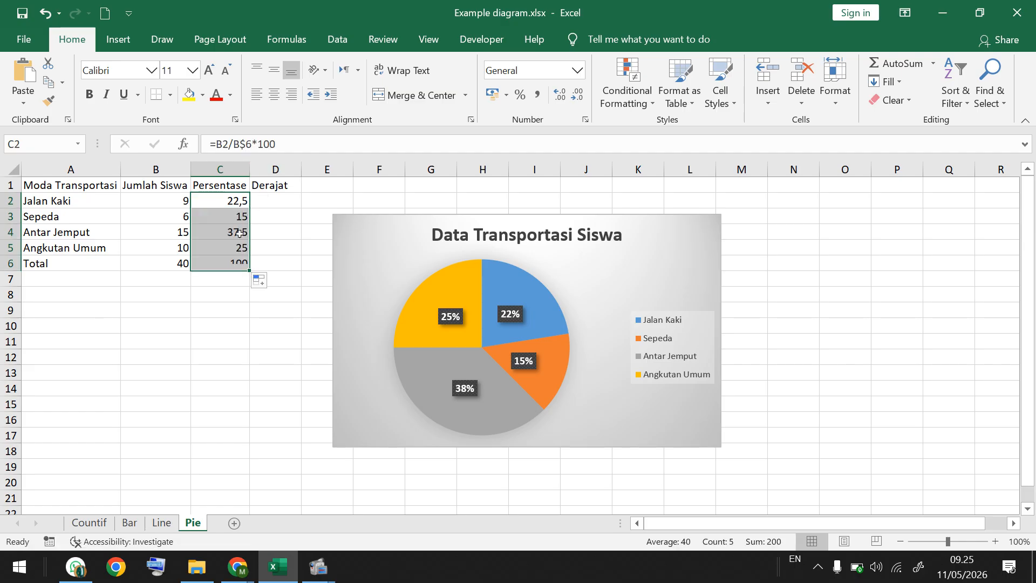
left_click(231, 201)
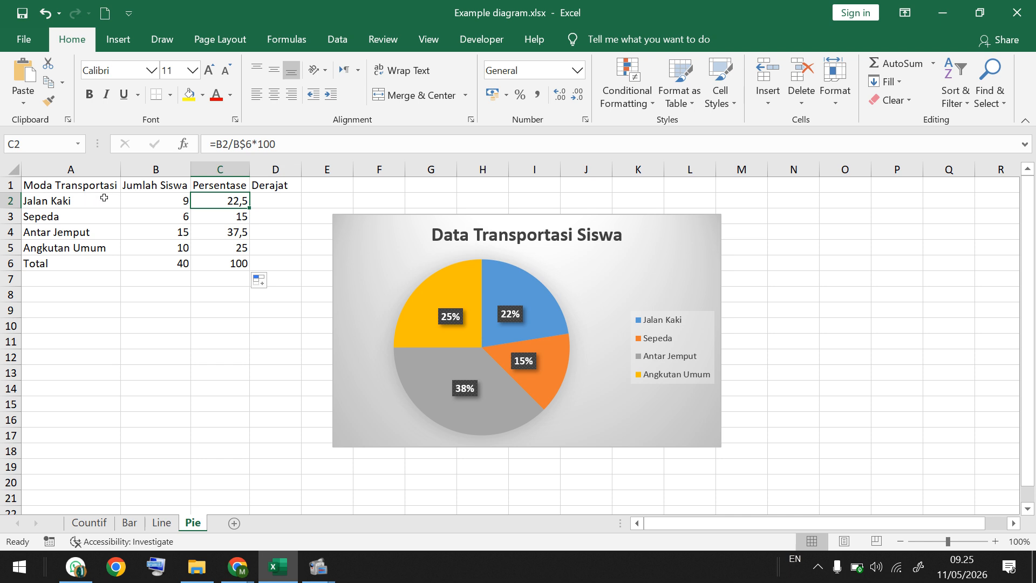
Step: Replace the Total in B6 with the formula =SUM(B2:B5)
left_click(164, 261)
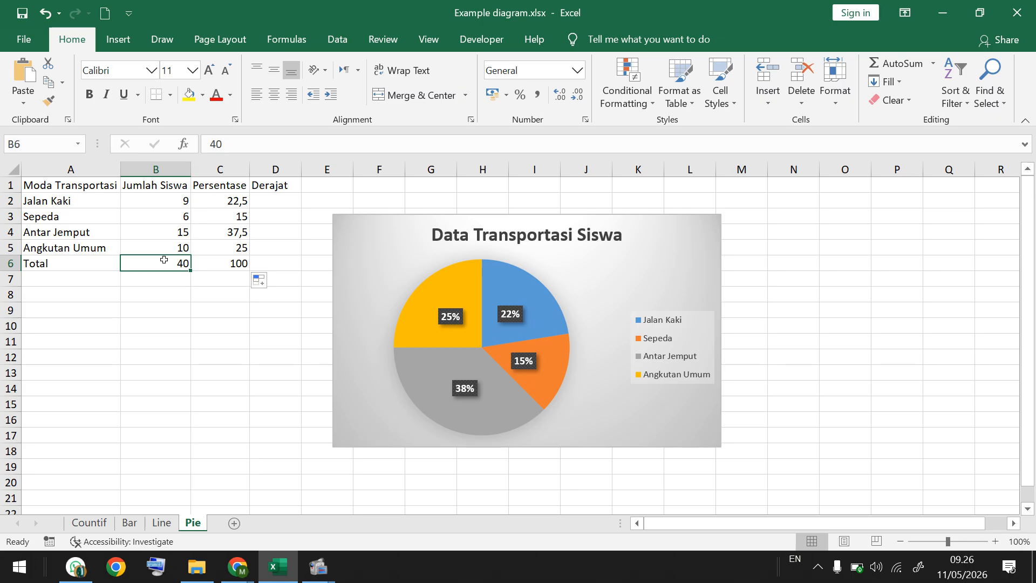
type("=sum(")
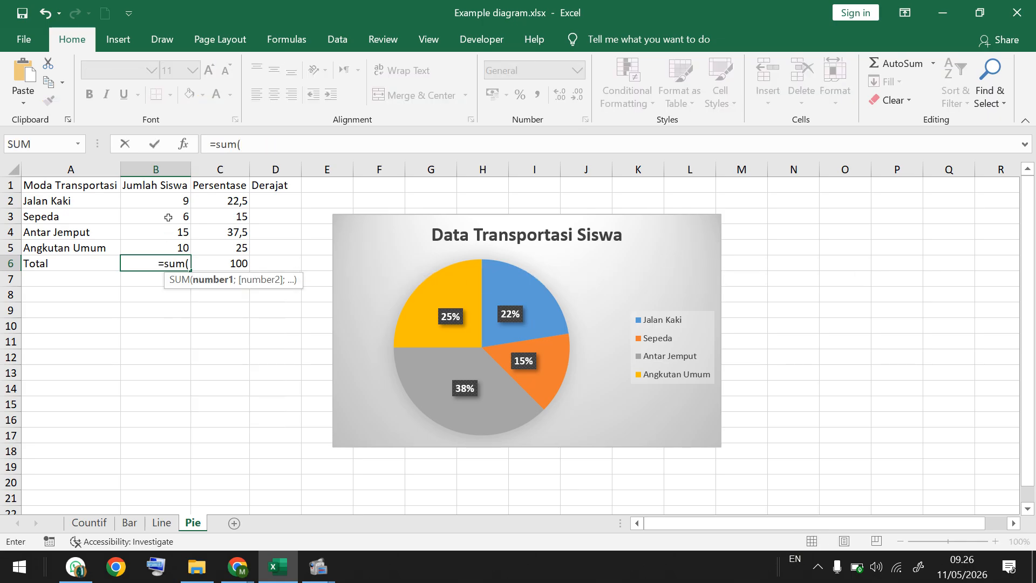
left_click_drag(169, 201, 168, 244)
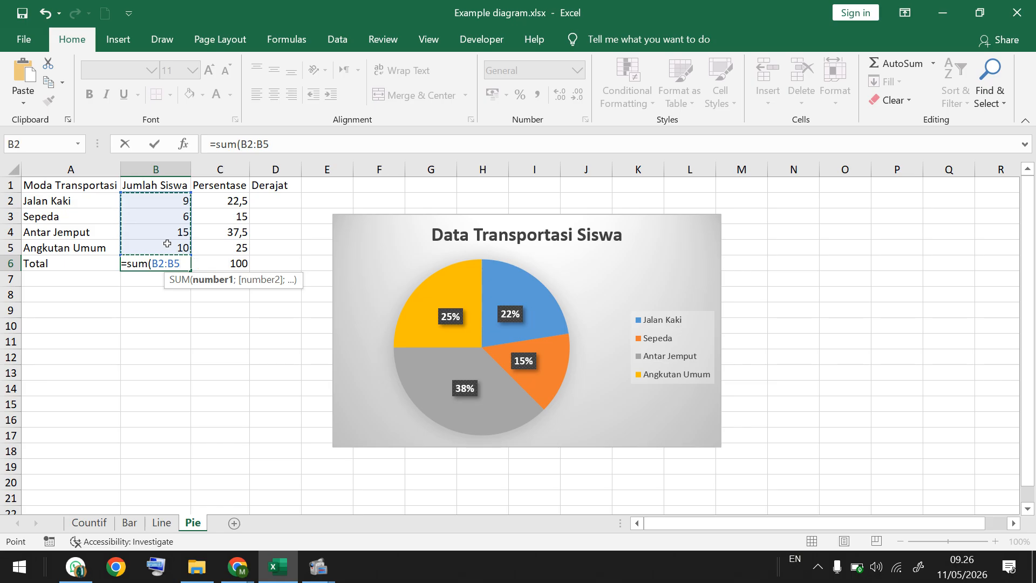
type(")")
key("Return")
Step: Examine the Persentase formulas in C2:C6, checking how the row reference and the fixed total reference behave
left_click(240, 202)
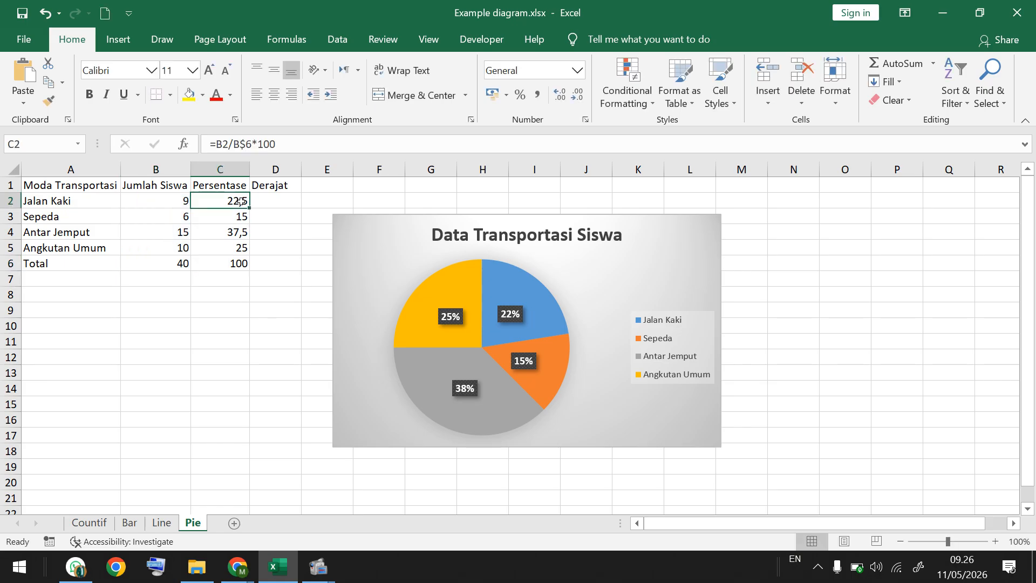
left_click(253, 143)
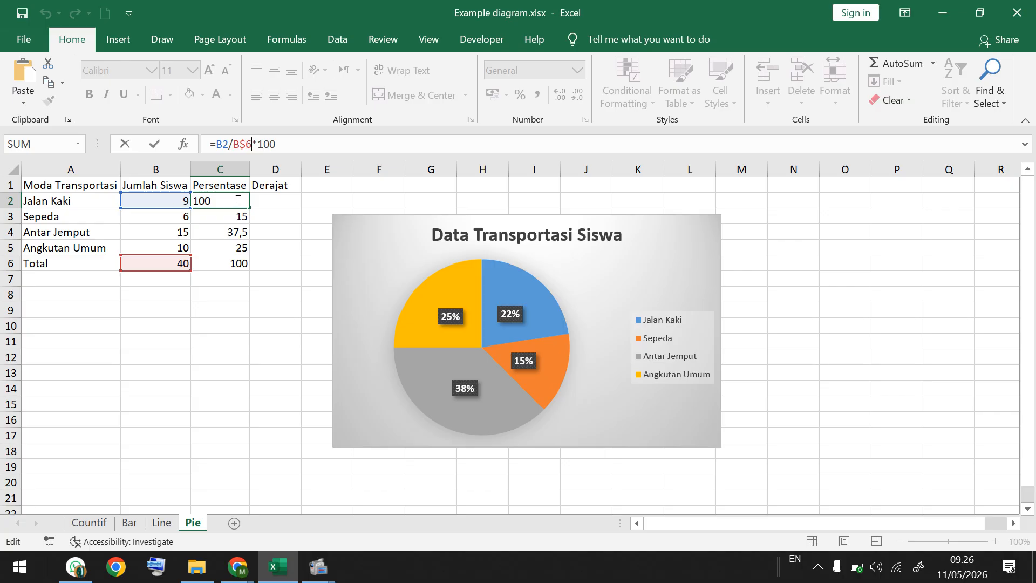
key("Return")
left_click(241, 145)
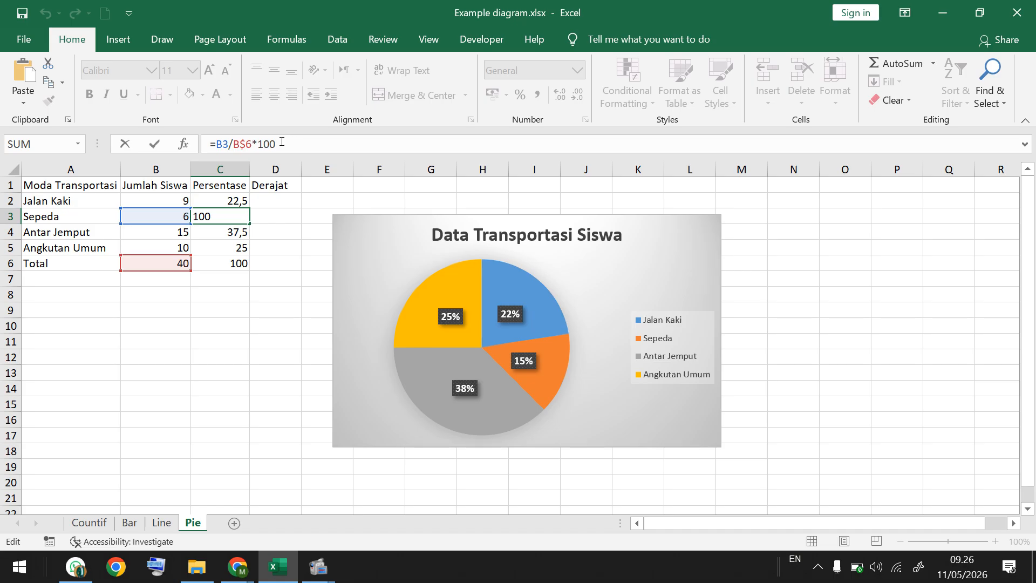
key("Return")
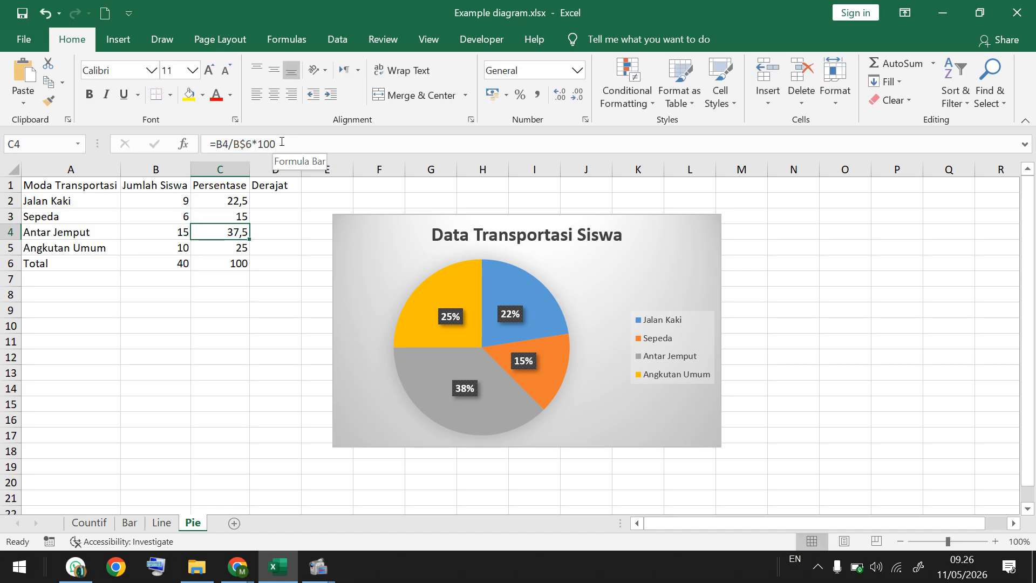
key("Down")
key("Down")
key("Up")
key("Up")
key("Up")
key("Up")
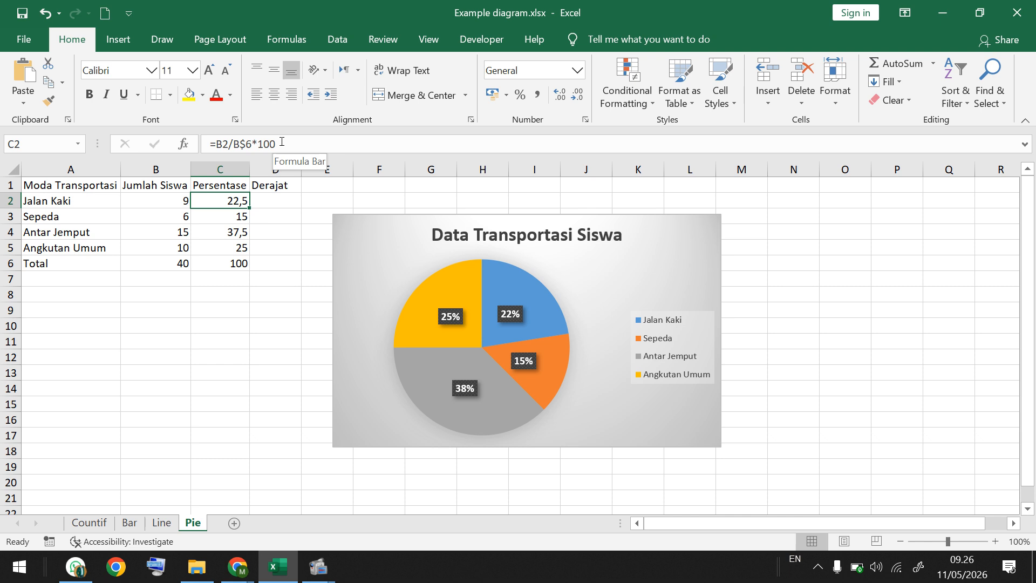
Step: Enter the Derajat formula =B2/B$6*360 in D2 for Jalan Kaki
key("Right")
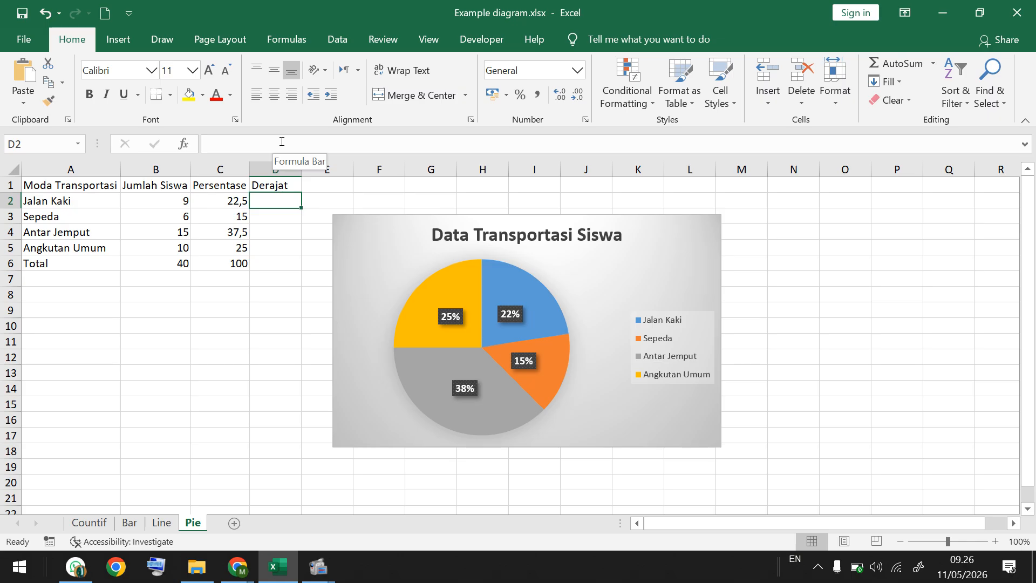
left_click(281, 141)
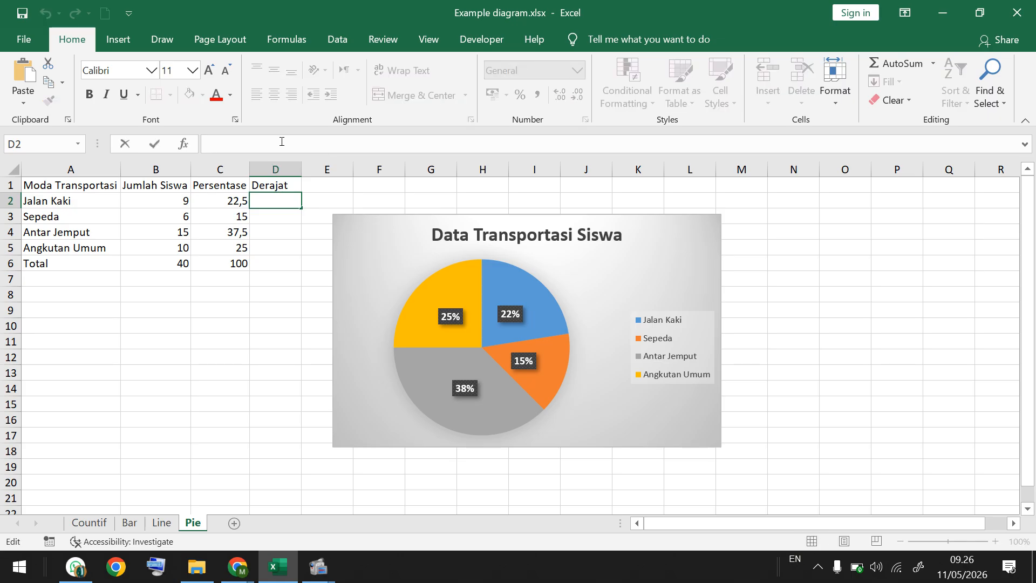
type("=")
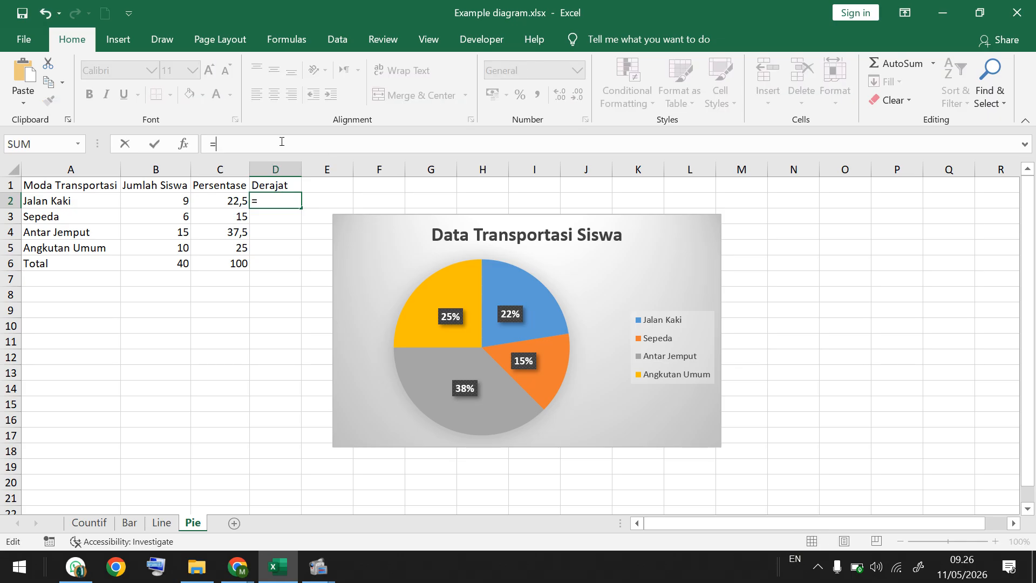
left_click(171, 201)
type("/")
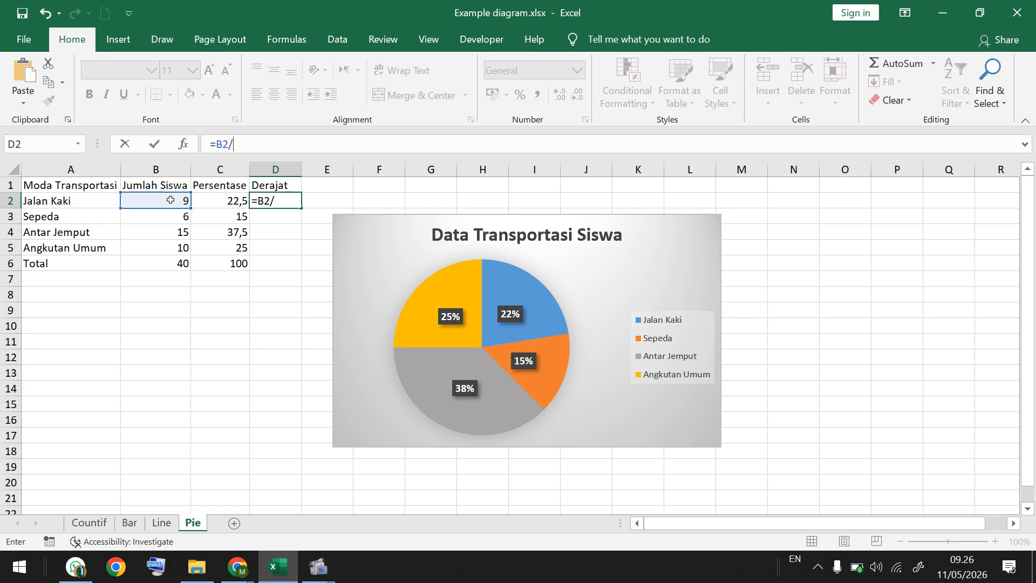
left_click(174, 261)
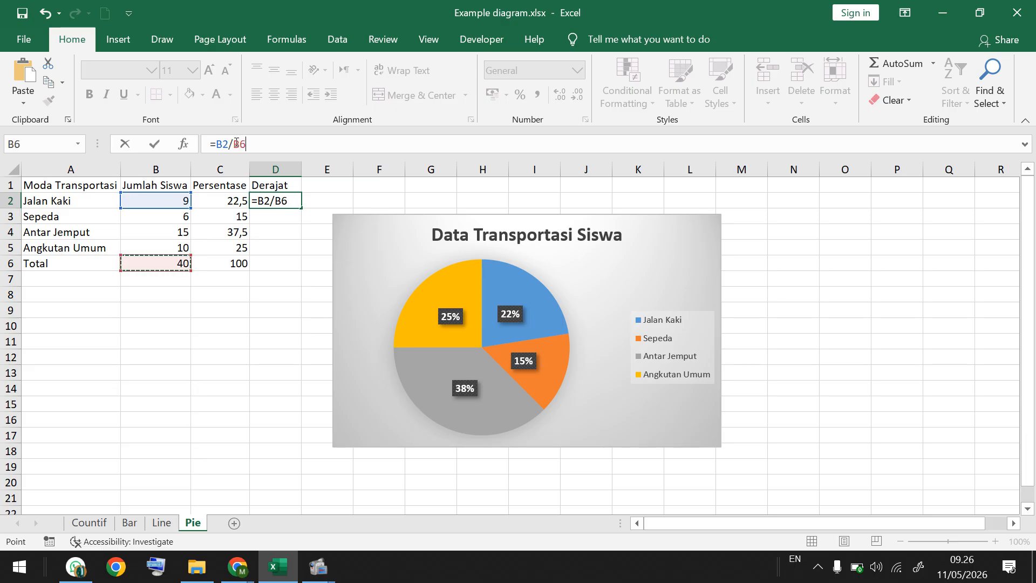
left_click(338, 136)
type("$6")
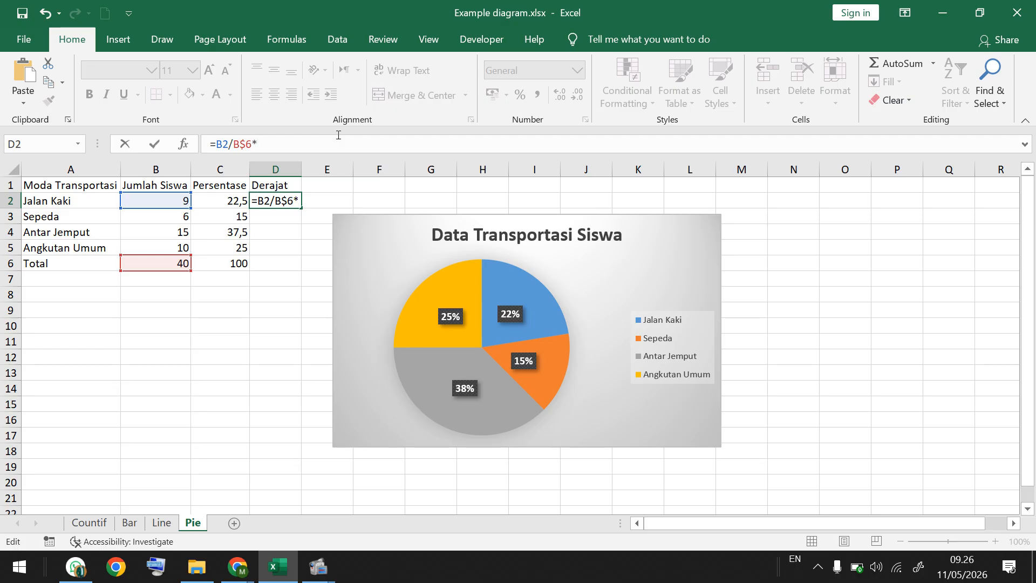
type("*360")
key("Return")
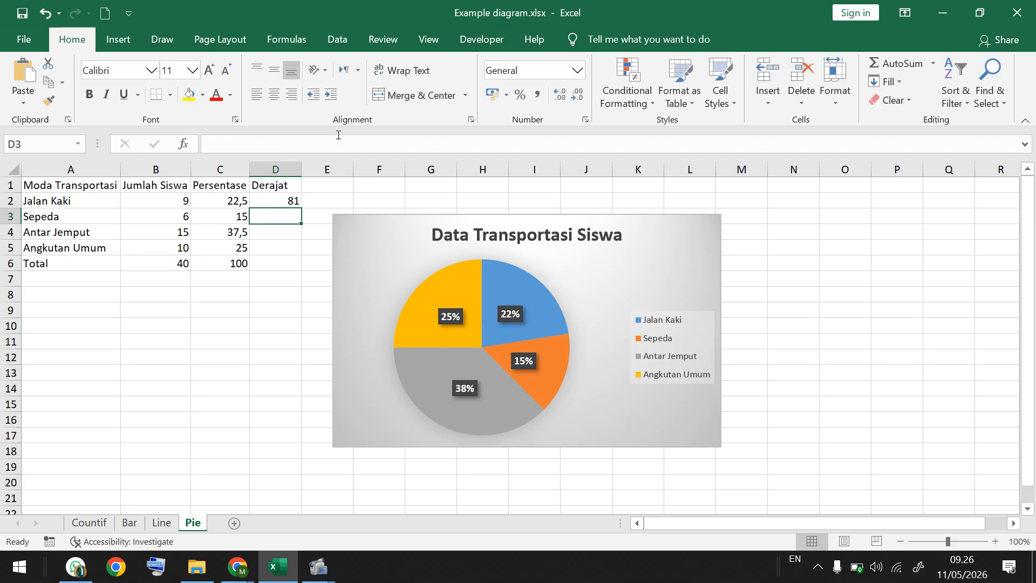
Step: Fill the Derajat formula from D2 down through D6
left_click(285, 202)
left_click_drag(302, 211, 298, 270)
left_click(317, 202)
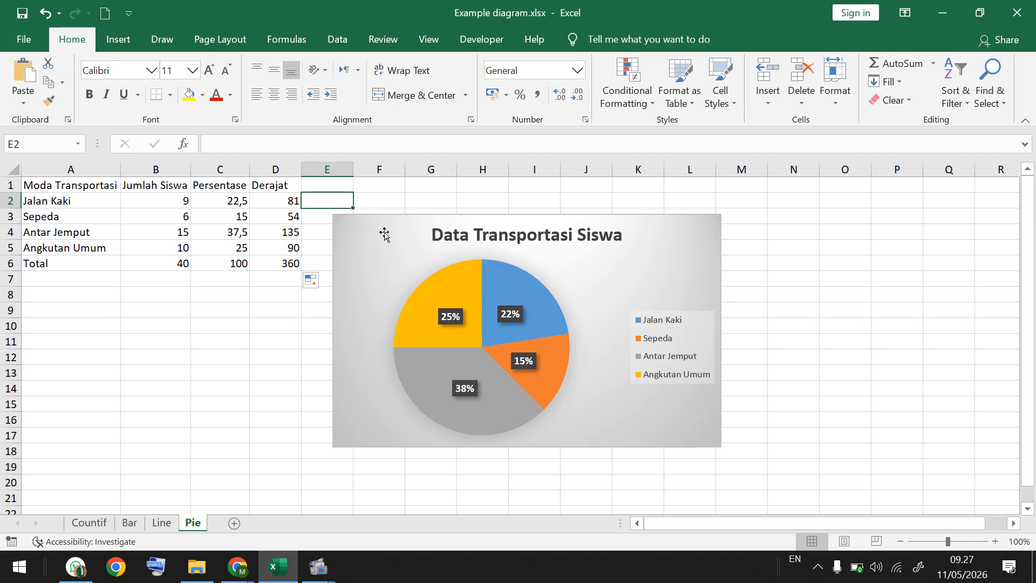
Step: Move the Data Transportasi Siswa pie chart slightly right and up, clear of column E beside the table
left_click_drag(374, 226, 409, 211)
left_click(328, 204)
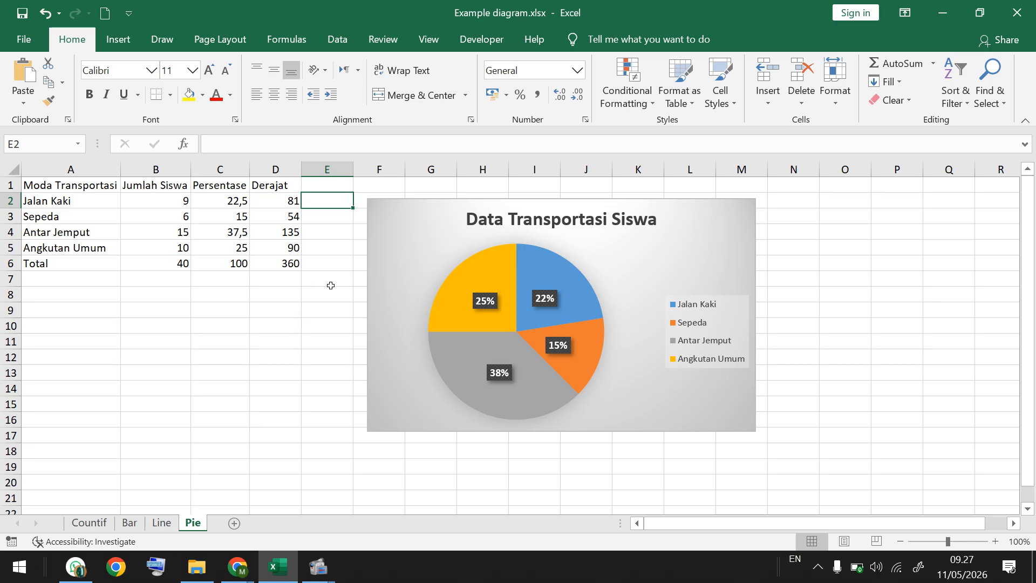
Step: Add a new worksheet after Pie and briefly check the Google Meet call before returning to Excel
left_click(234, 524)
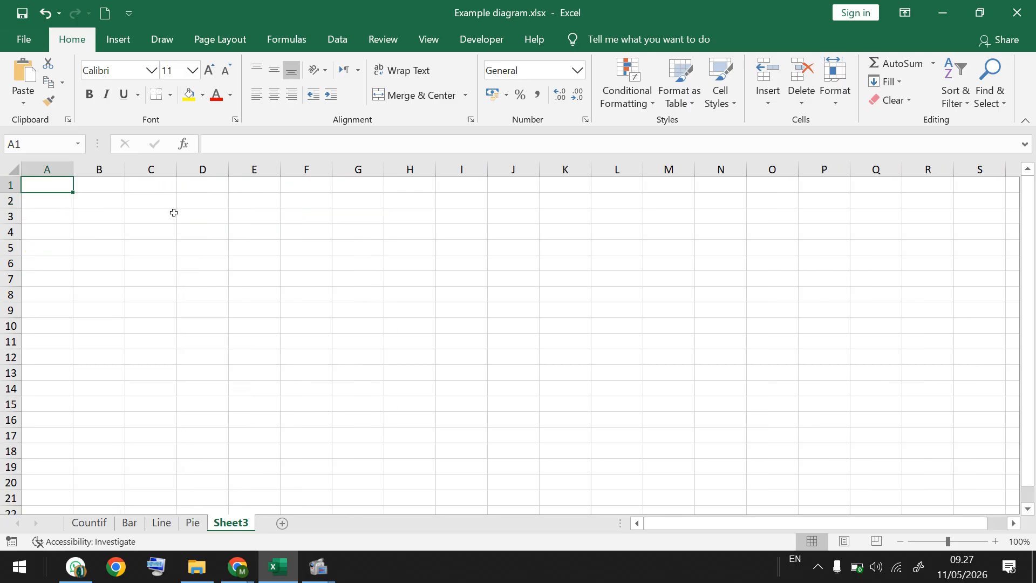
mouse_move(238, 566)
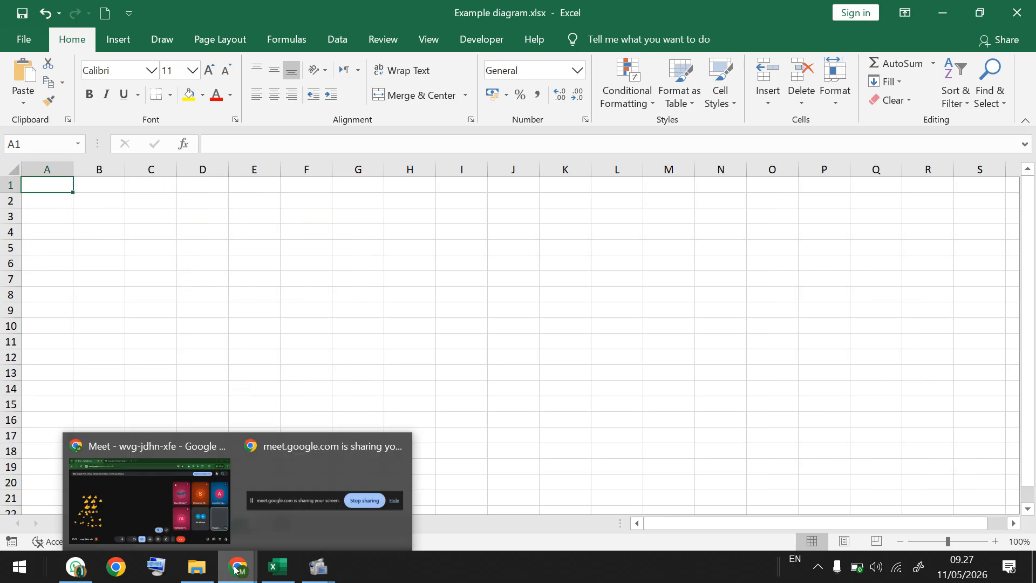
left_click(213, 511)
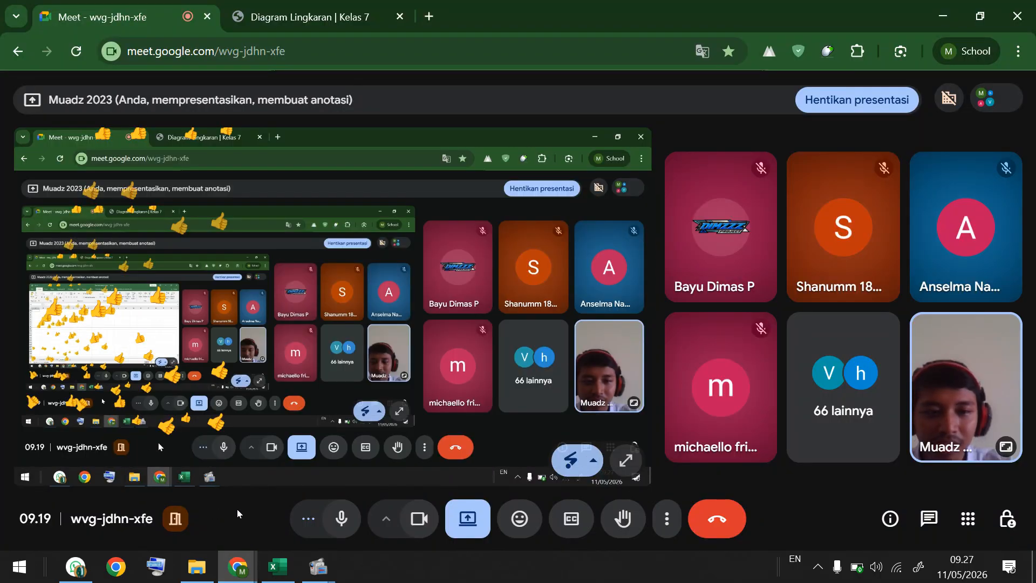
left_click(275, 565)
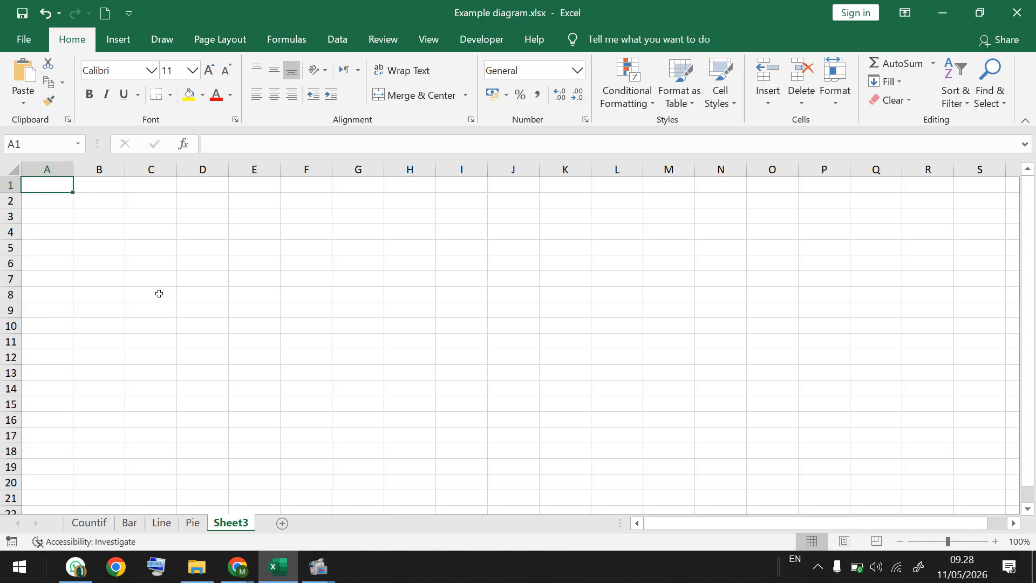
Step: Enter the heading Hobi in A1 of the new sheet
type("Hobi")
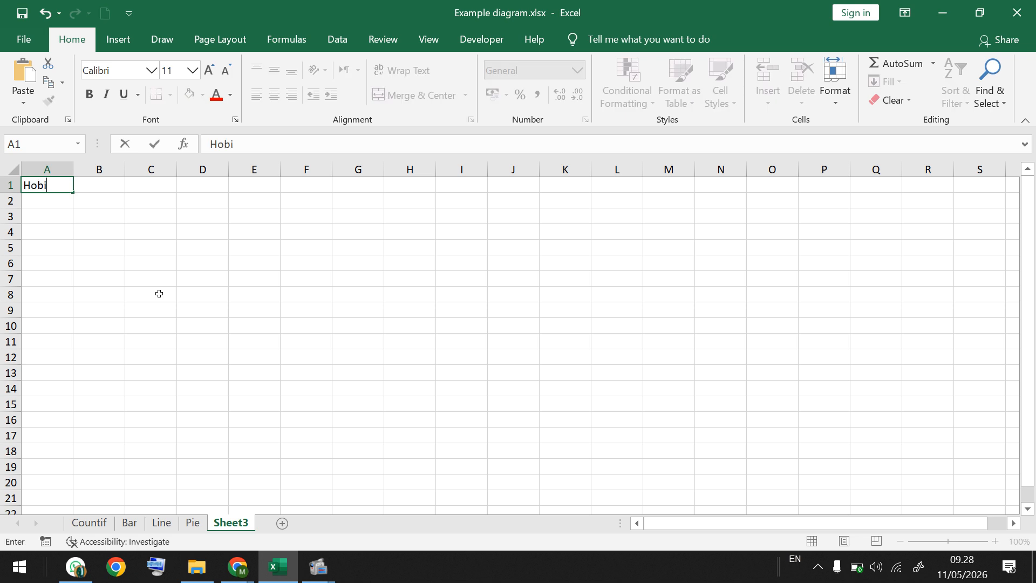
key("Return")
Step: Switch to Google Meet and open the full list of people in the call
mouse_move(237, 567)
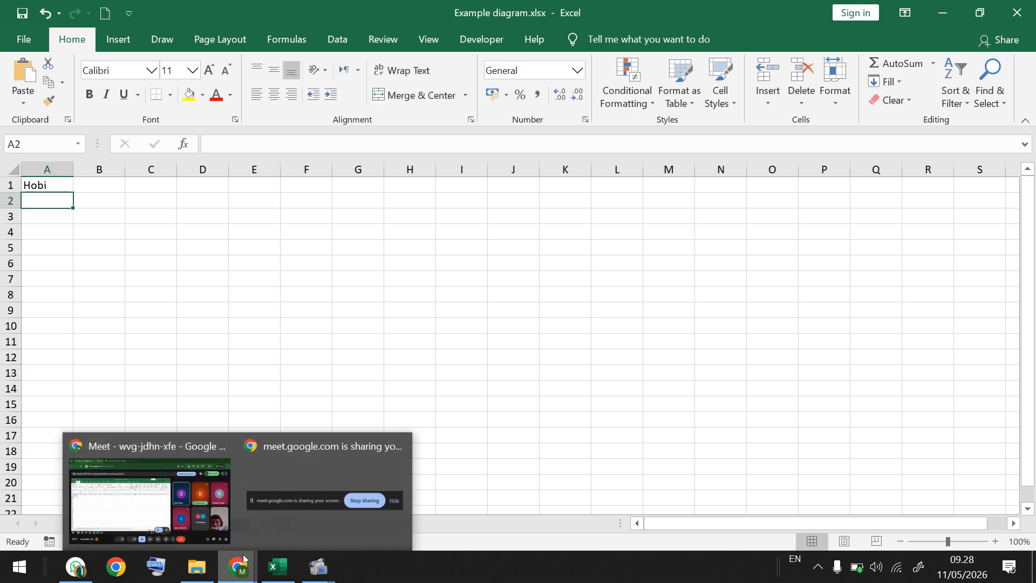
left_click(209, 522)
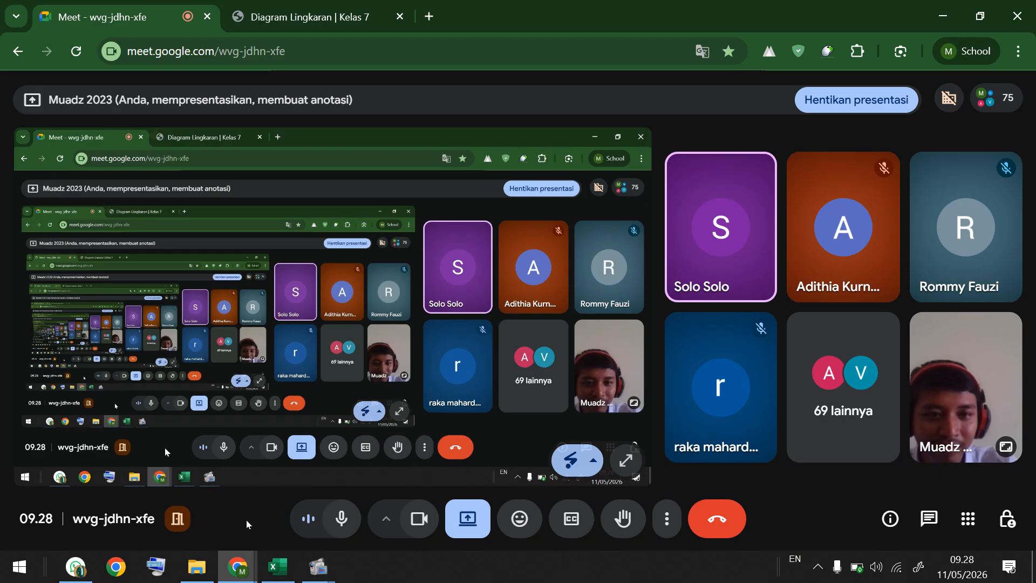
left_click(999, 103)
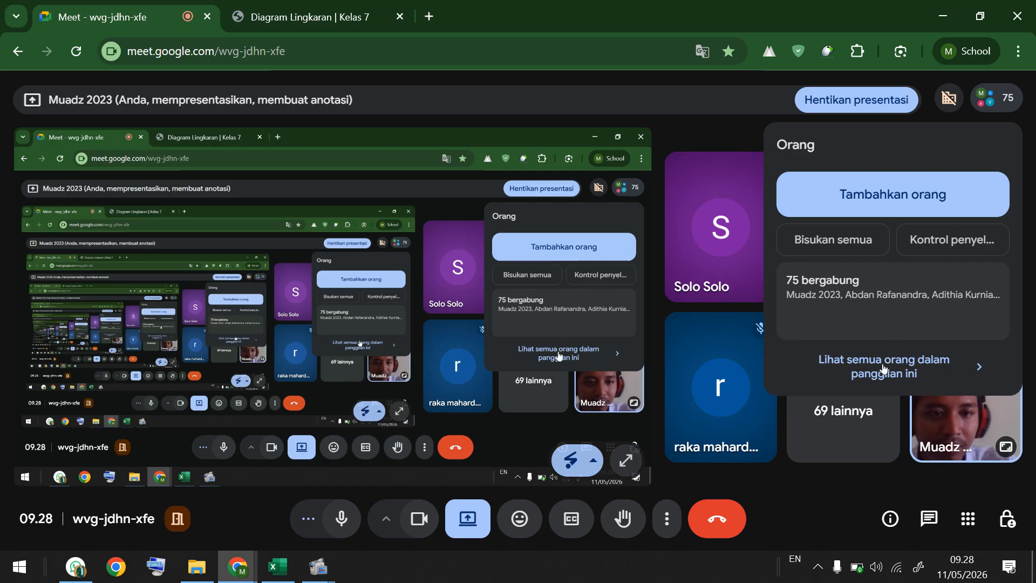
left_click(907, 371)
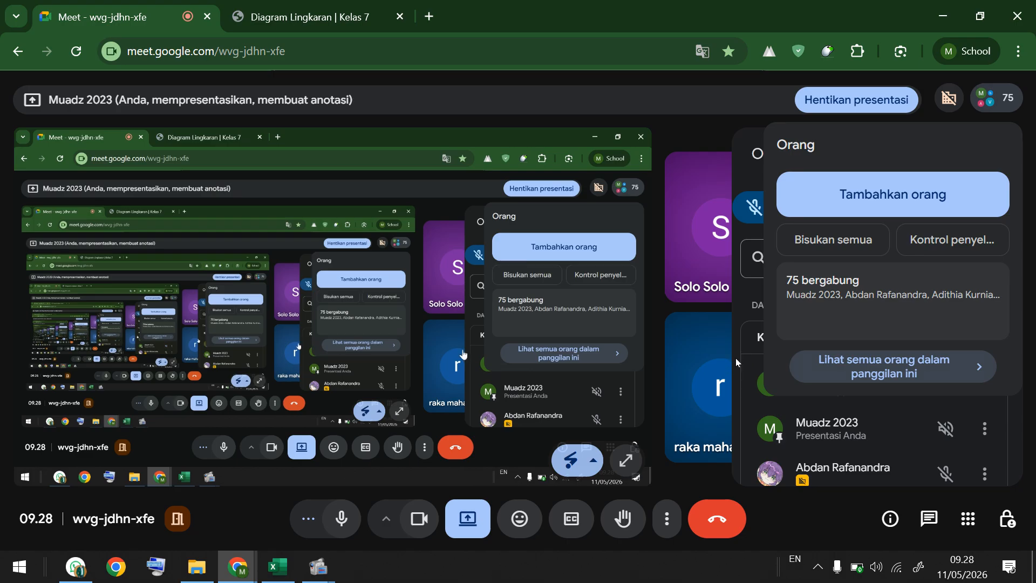
left_click(990, 103)
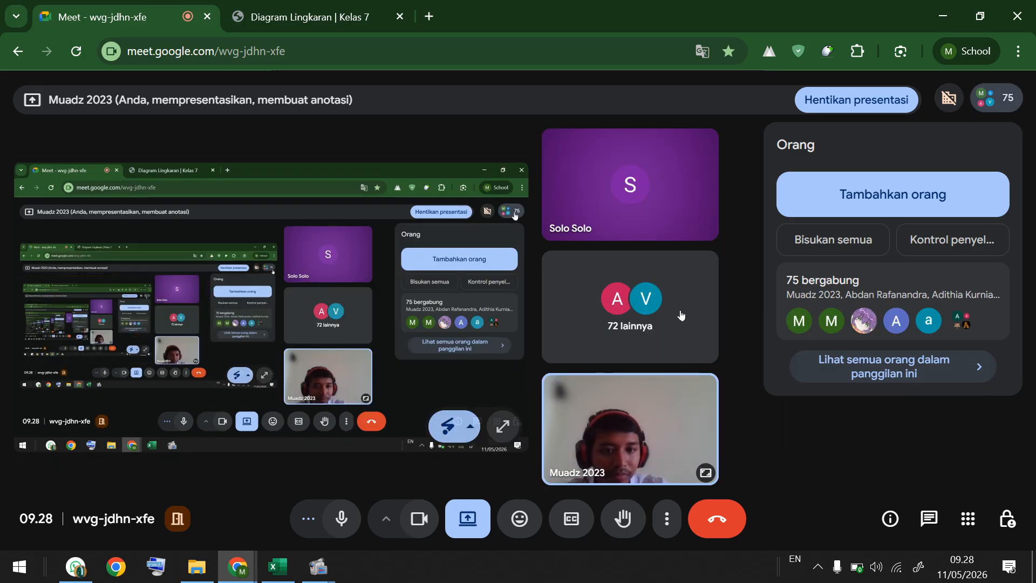
Step: Glance at the workbook in Excel, return to Google Meet and dismiss the Orang summary covering the participant list
left_click(277, 567)
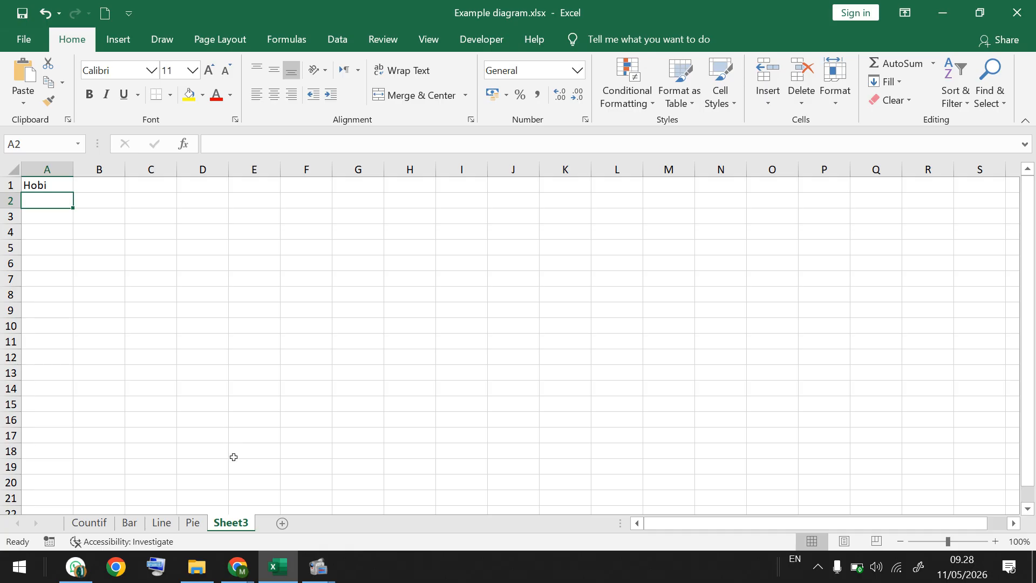
mouse_move(241, 580)
left_click(218, 530)
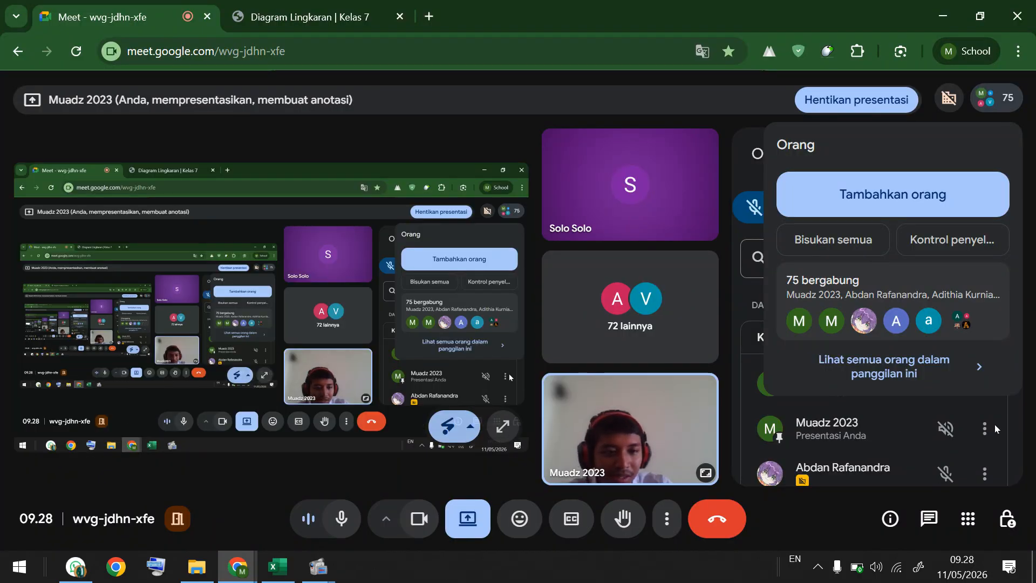
left_click(994, 108)
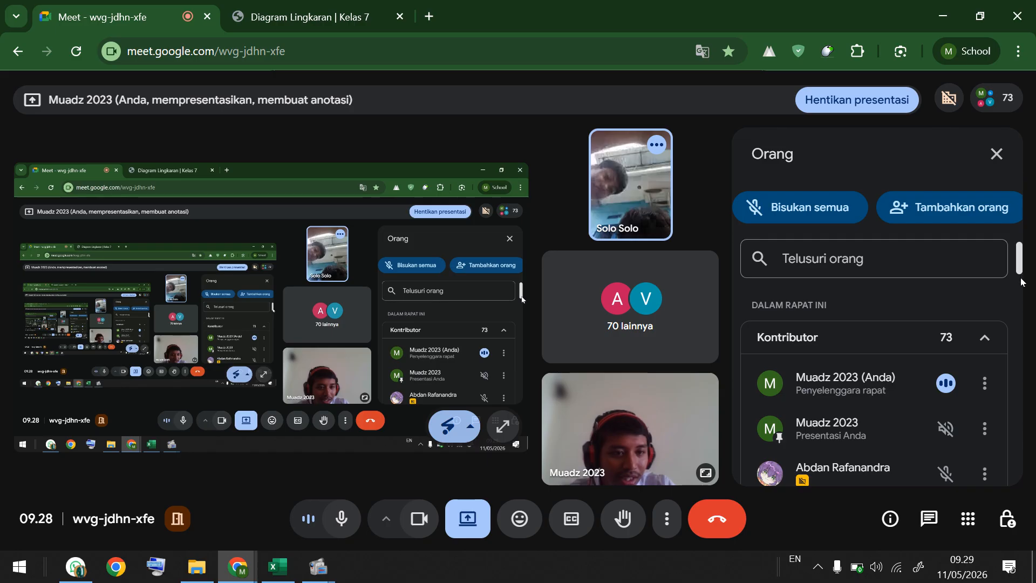
Step: Look through the contributors in the Meet participant list, and return to the workbook in Excel
scroll(1022, 281, "down", 5)
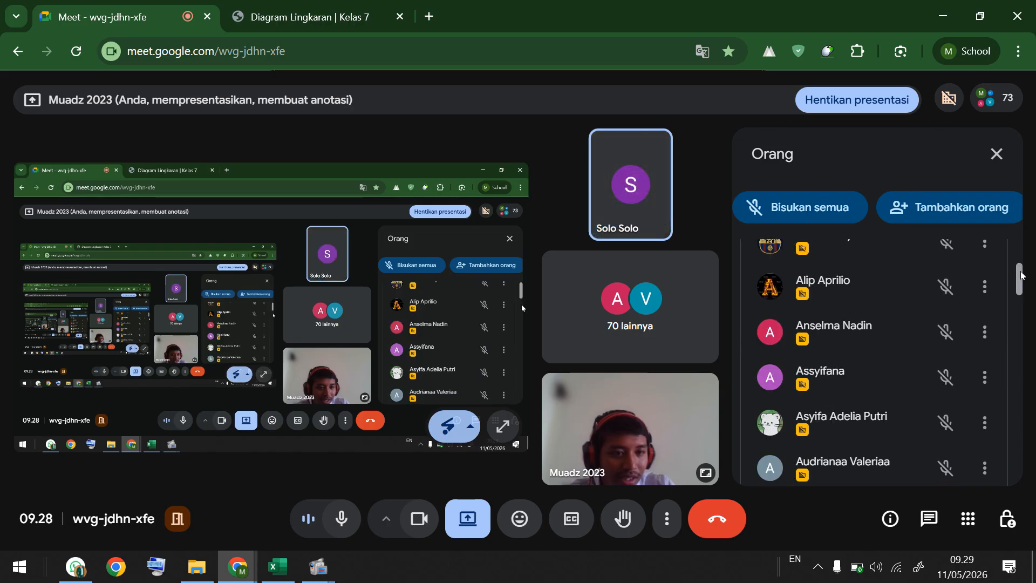
scroll(1022, 275, "up", 5)
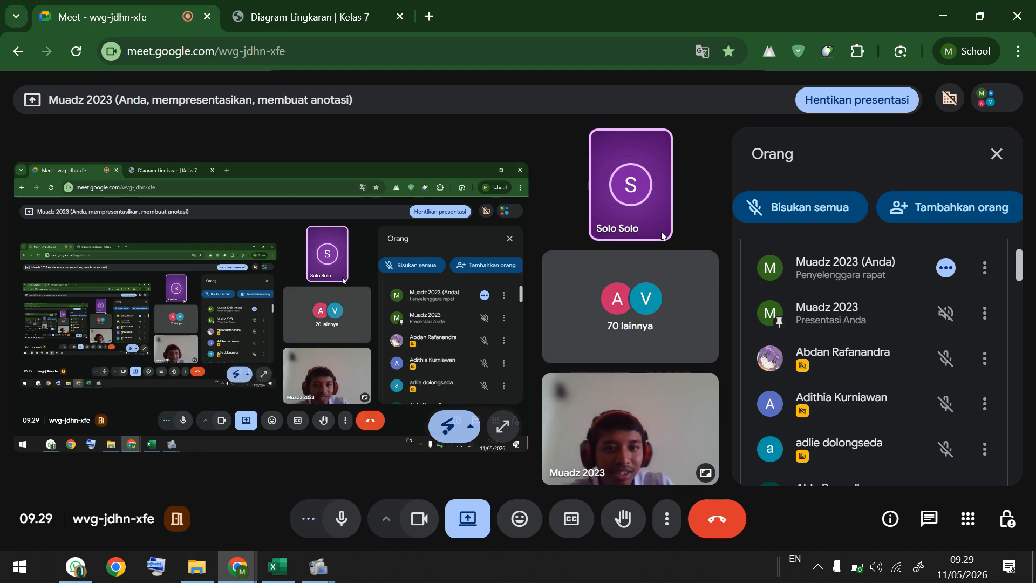
mouse_move(663, 233)
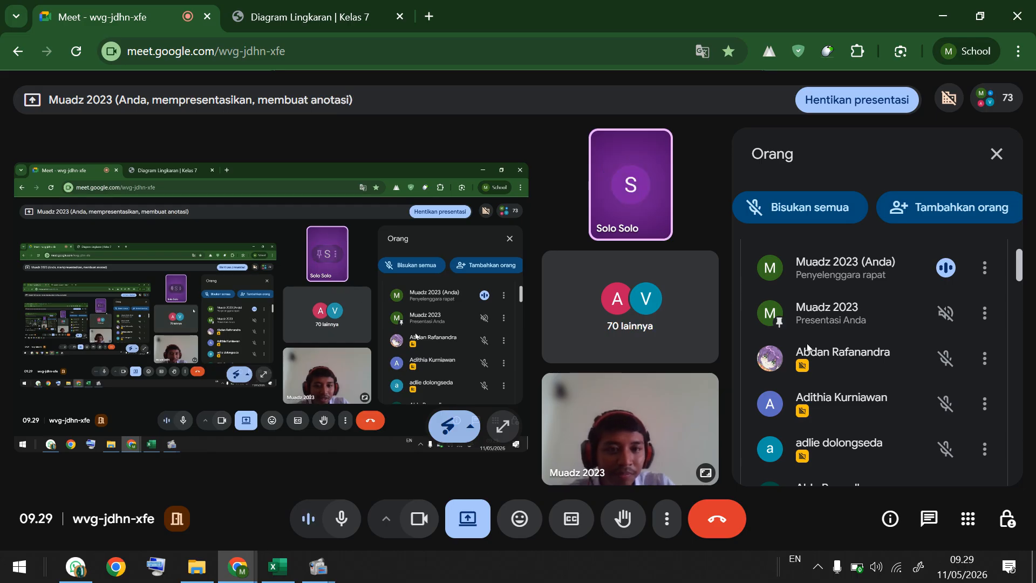
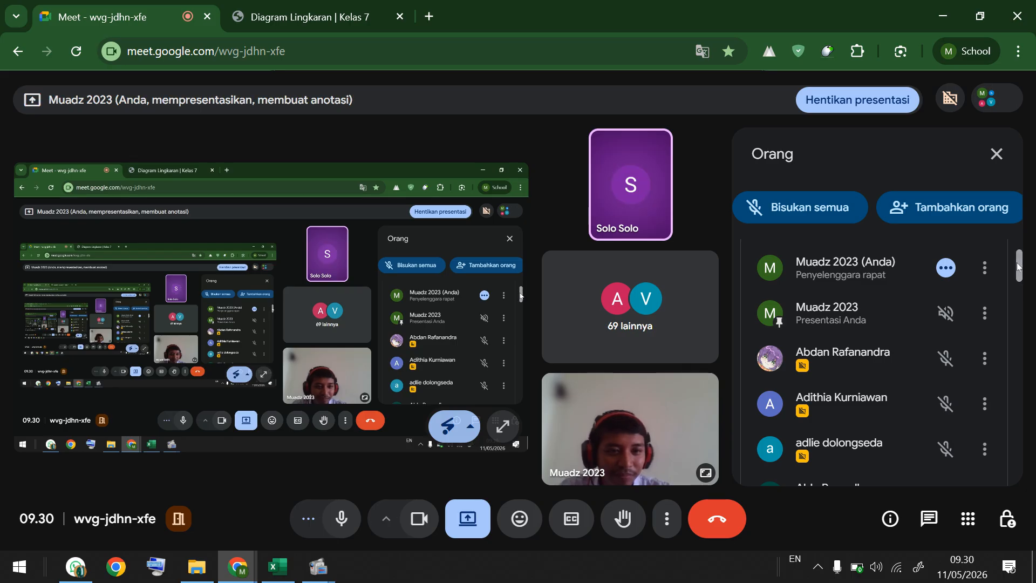
scroll(867, 321, "down", 1)
scroll(867, 320, "up", 1)
scroll(867, 321, "down", 1)
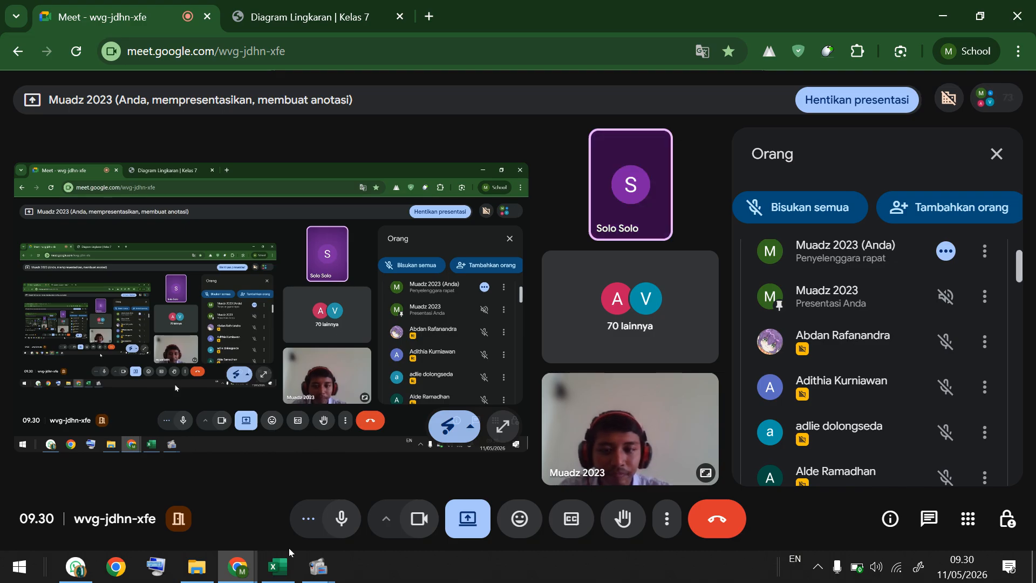
mouse_move(281, 576)
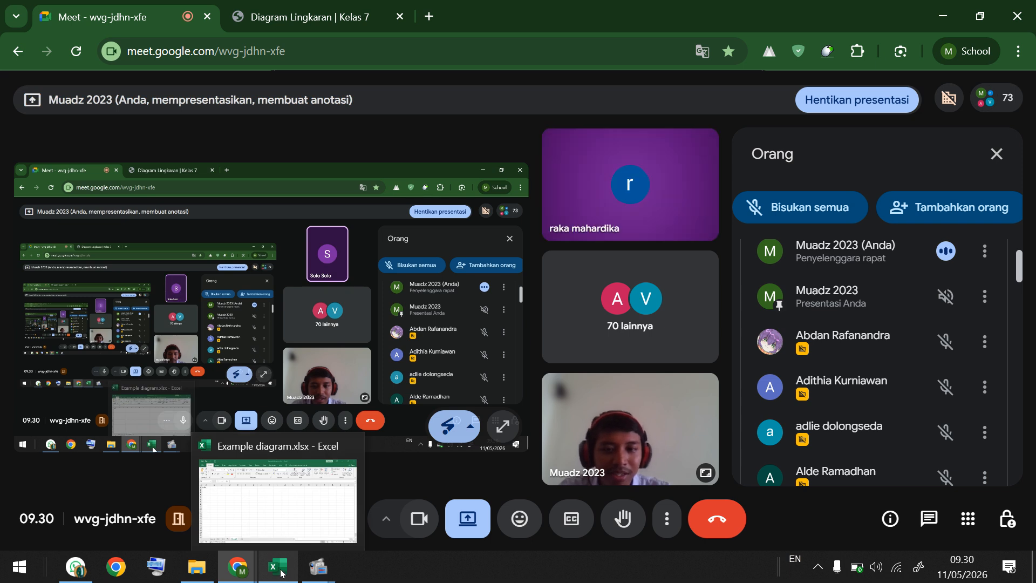
left_click(281, 572)
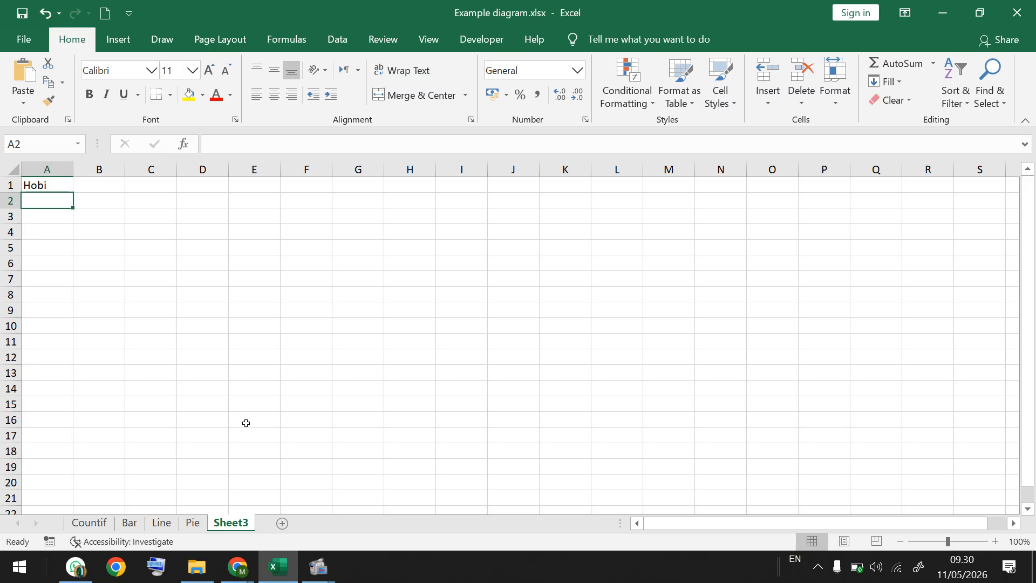
Step: Check the Google Meet call for participants' responses, and return to the new sheet in Excel
left_click(245, 573)
left_click(271, 522)
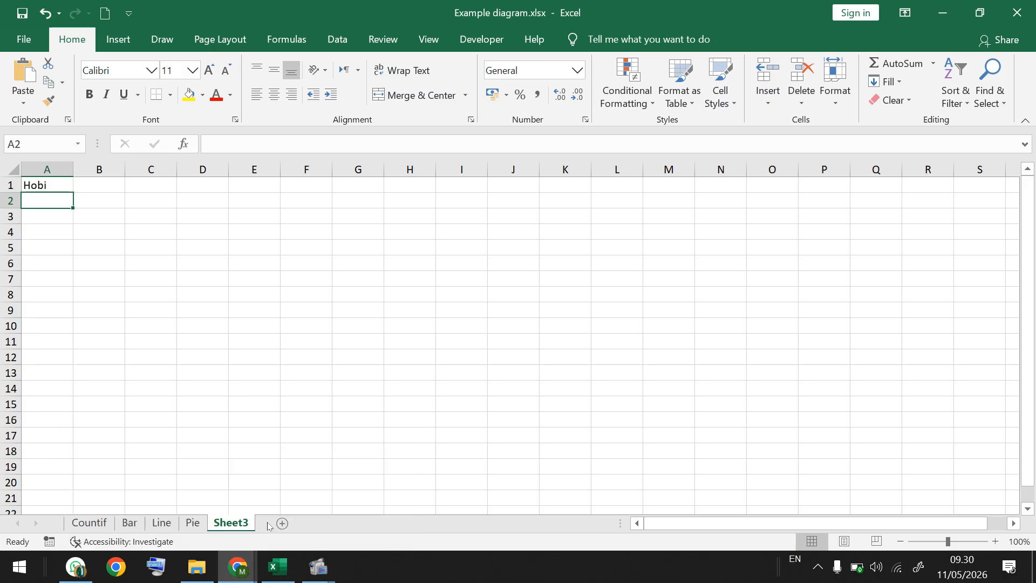
left_click(250, 577)
left_click(192, 512)
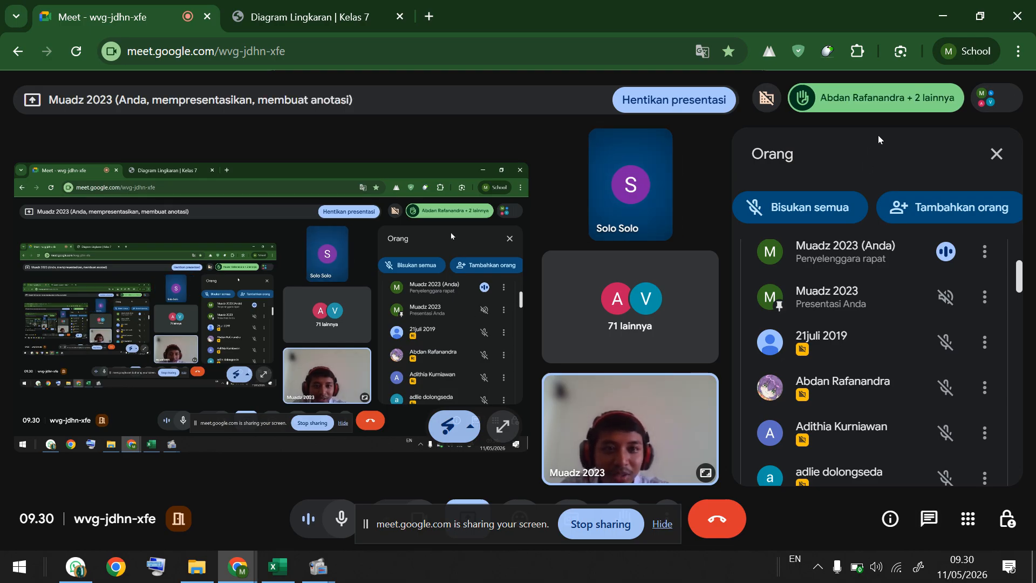
left_click(278, 570)
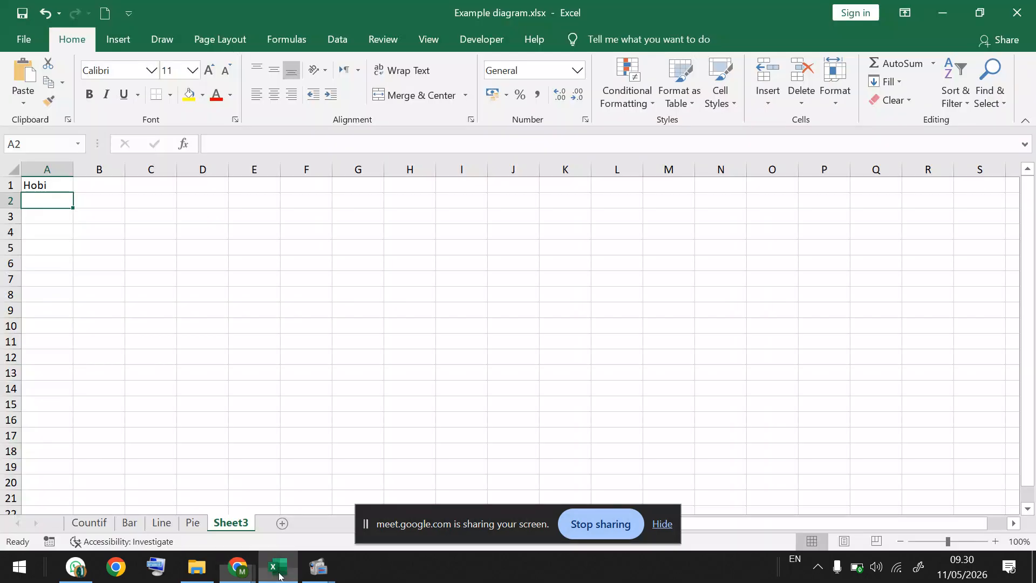
Step: Replace the heading in A1 with "Makanan favorit" and fit column A's width to the text
left_click(46, 184)
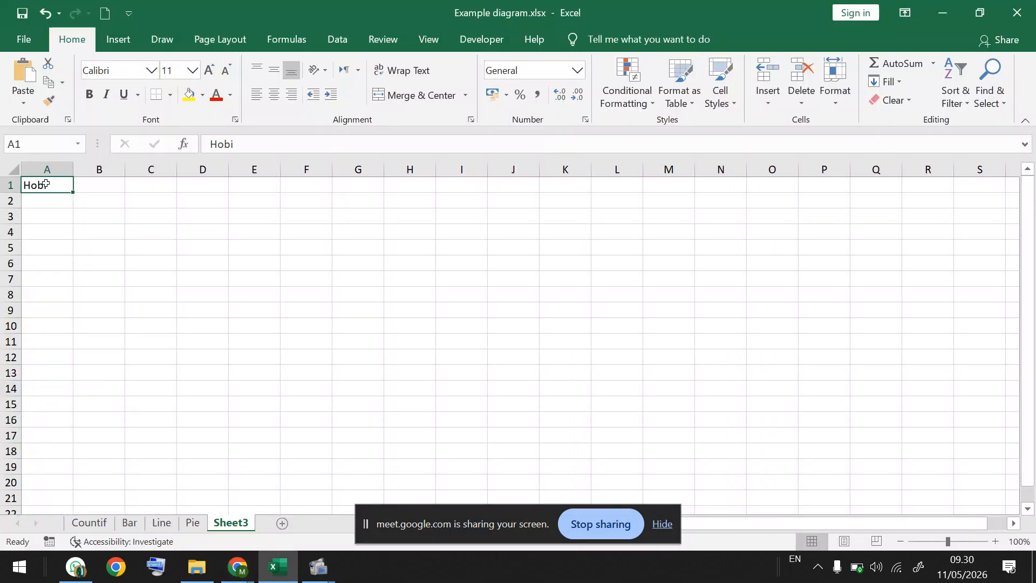
type("Mak")
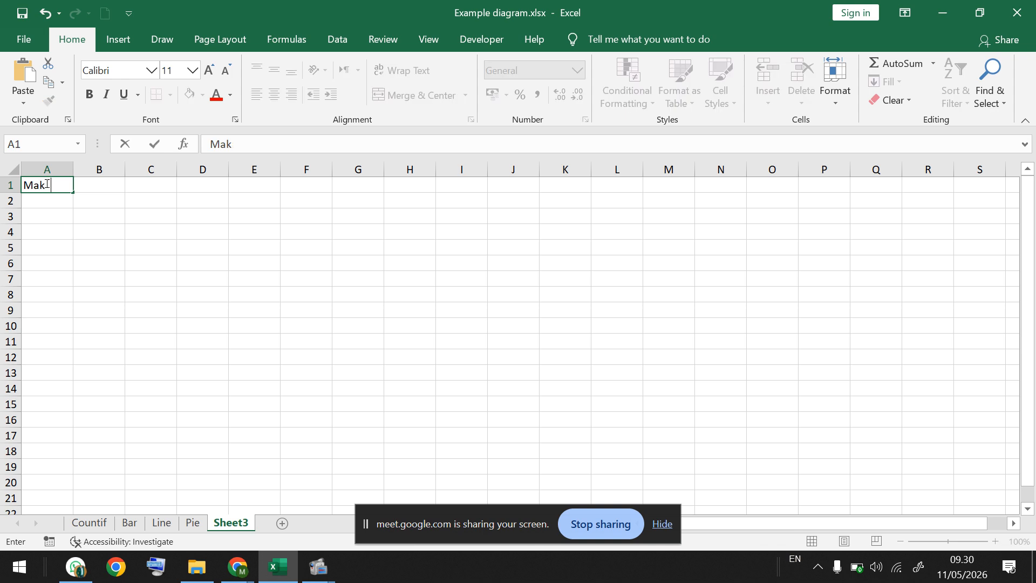
type("anan favorit")
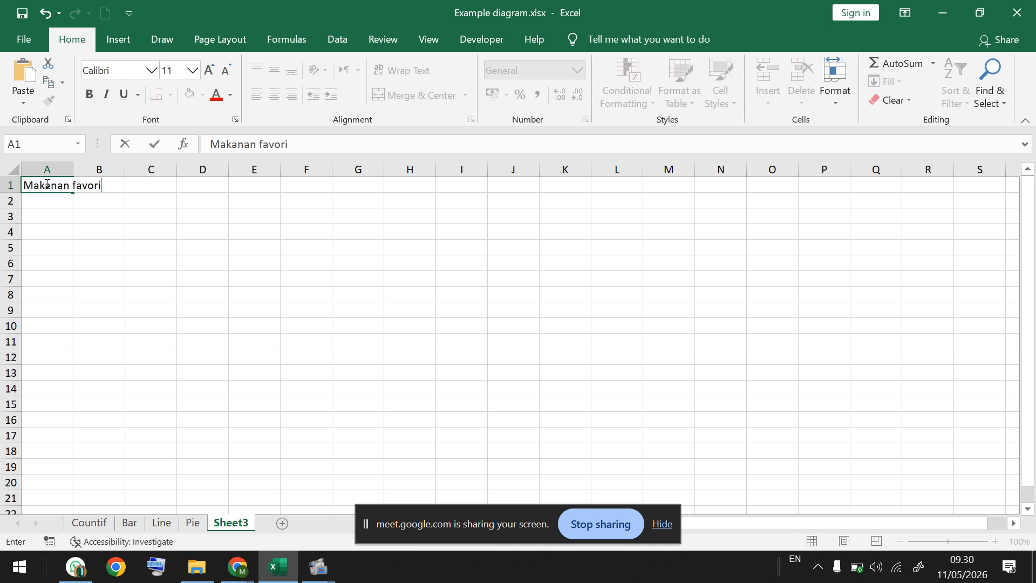
key("Return")
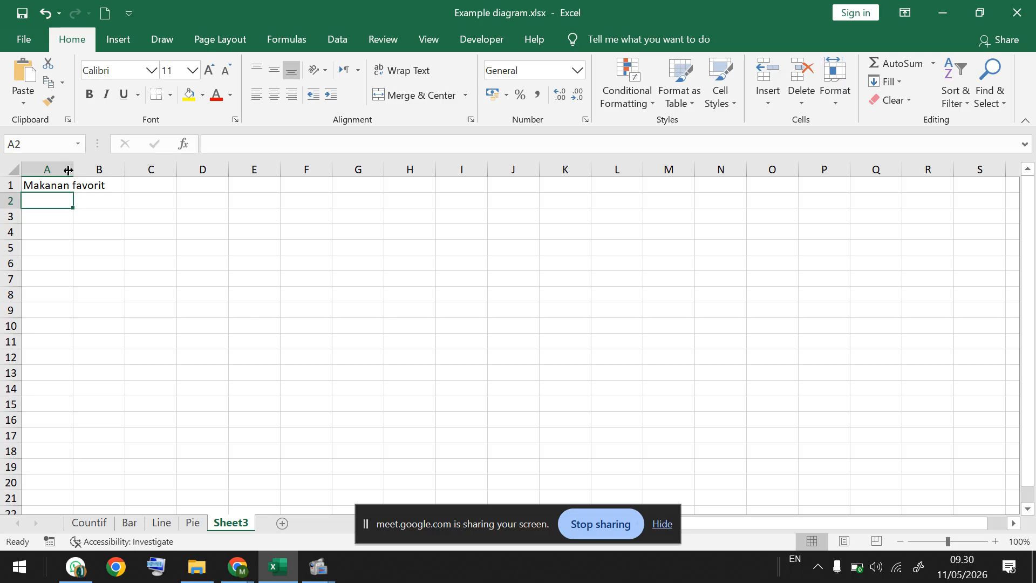
double_click(73, 169)
Step: Enter Bakso in A2 and Mie ayam in A3, checking the Google Meet call between the two entries
type("Bakso")
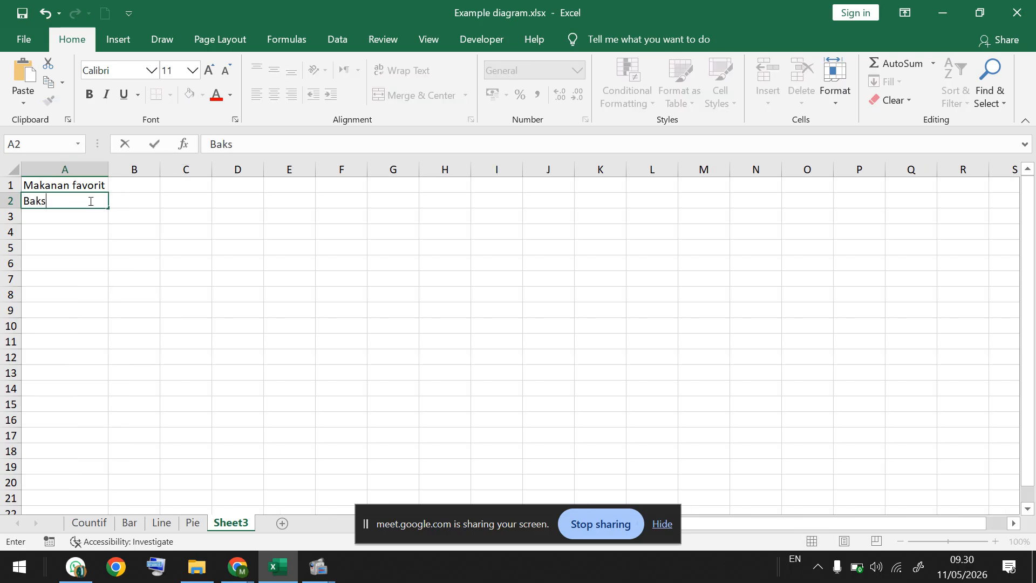
key("Return")
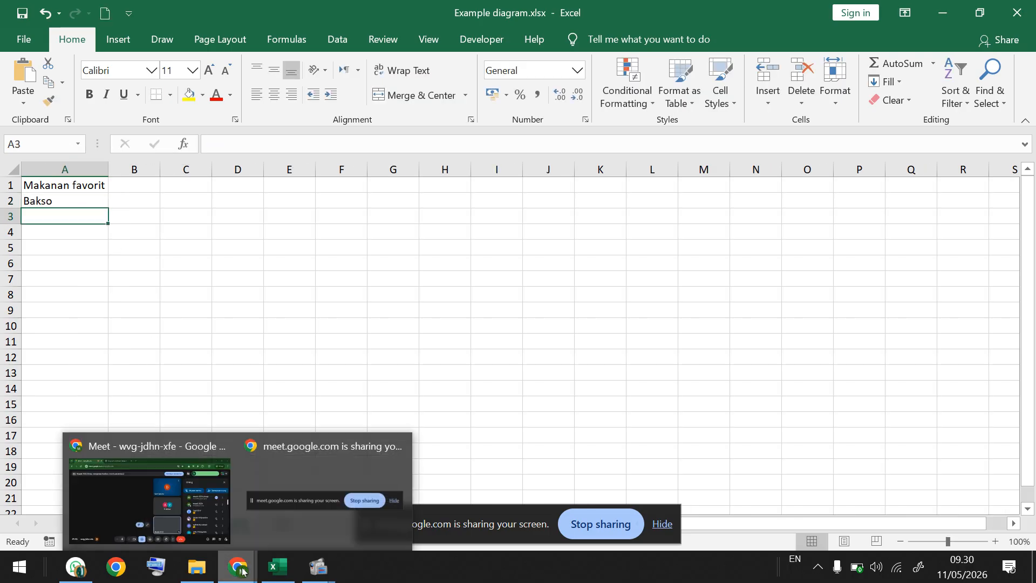
left_click(205, 517)
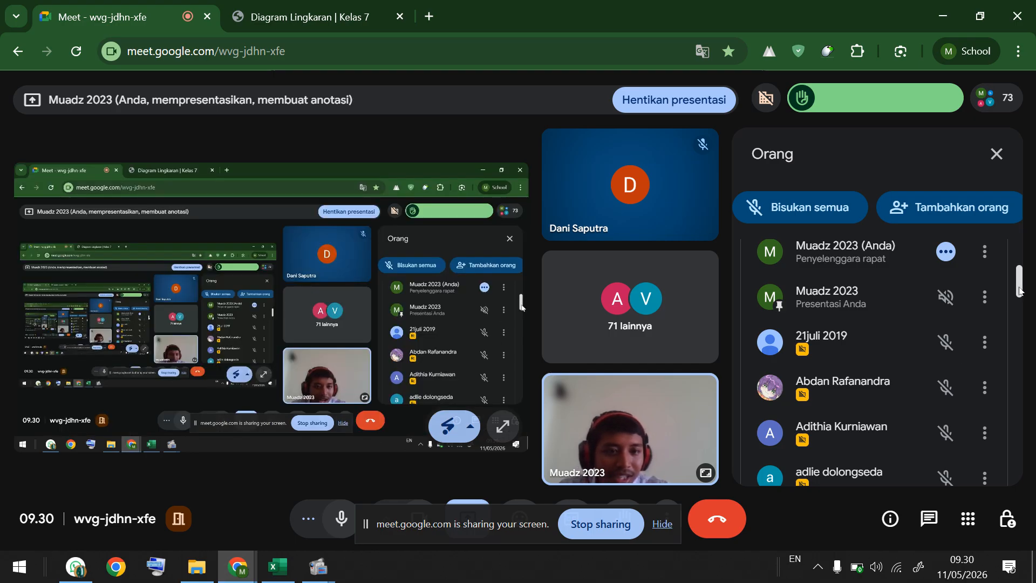
left_click(278, 567)
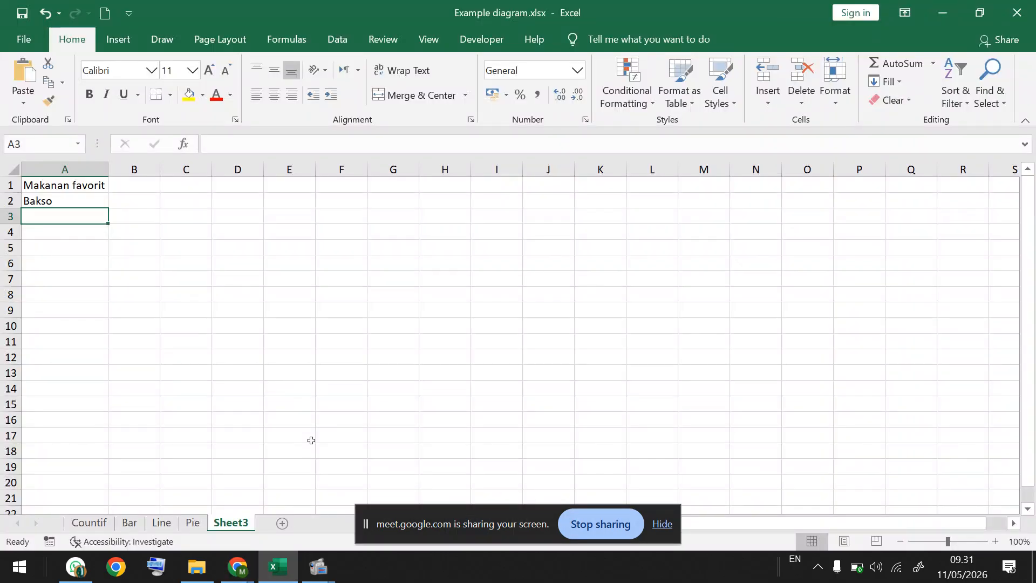
type("Mie")
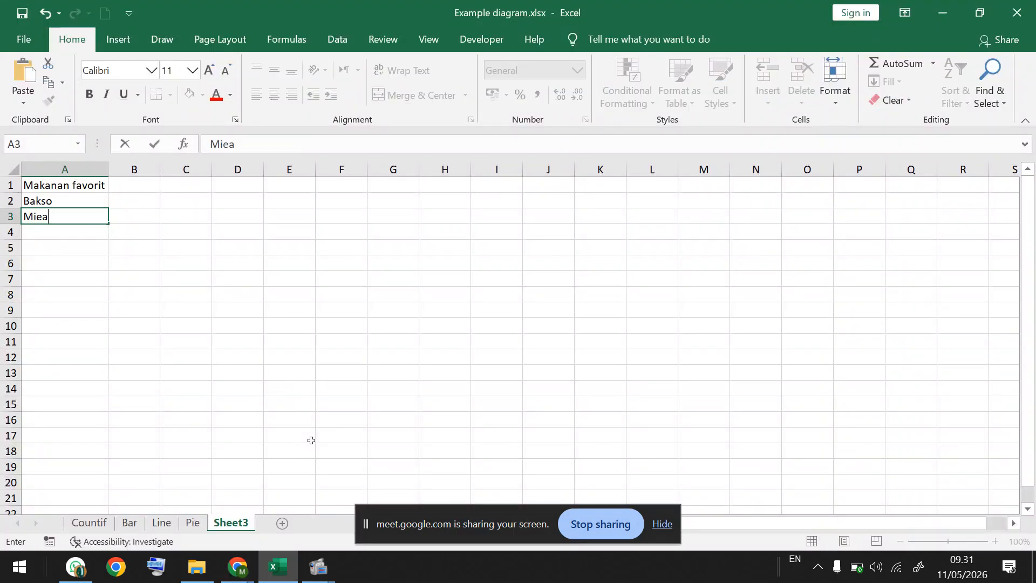
type(" ayam")
key("Return")
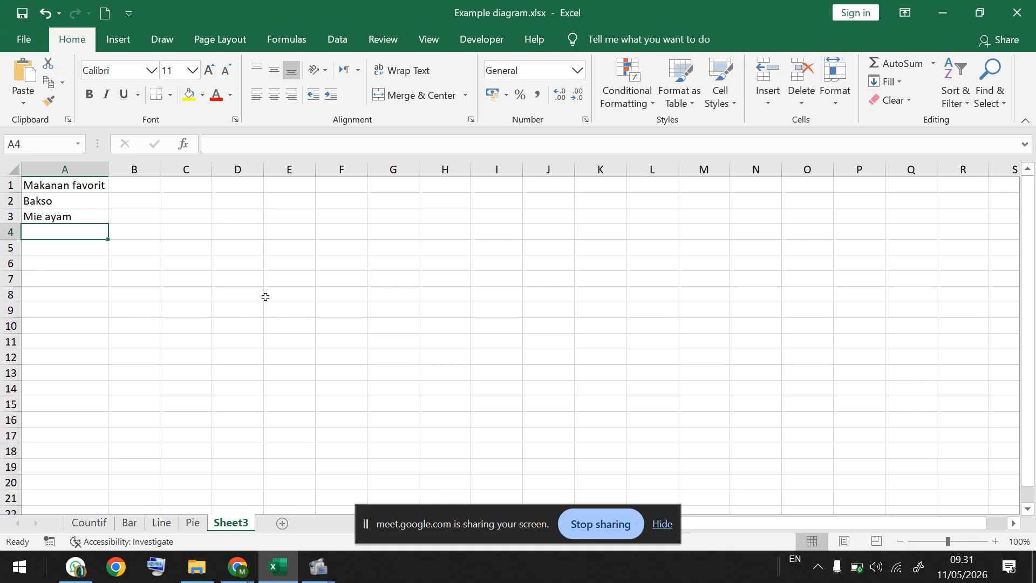
Step: Add Sate in A4 and Soto in A5 to the favourite-food list
type("Sate")
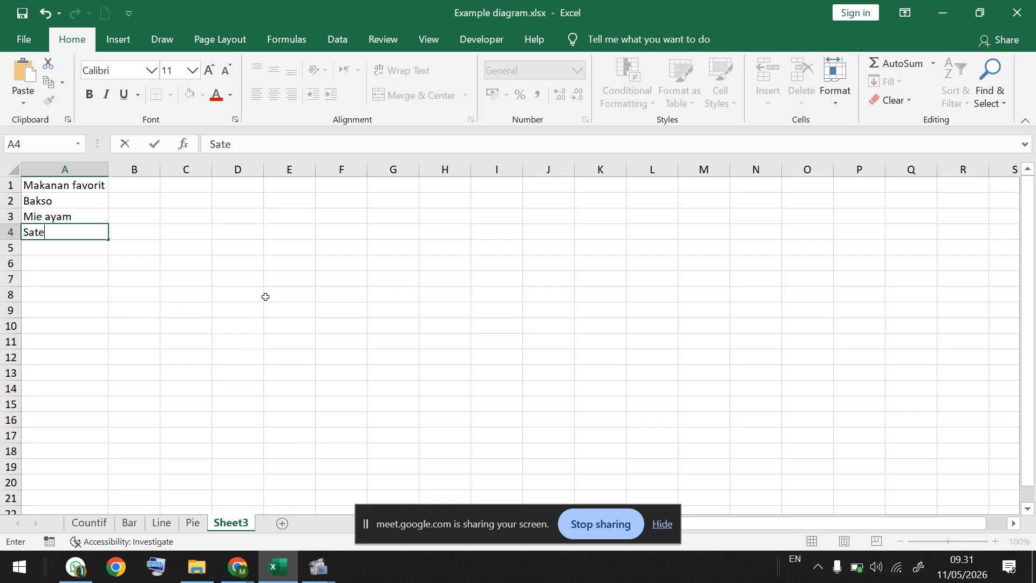
key("Return")
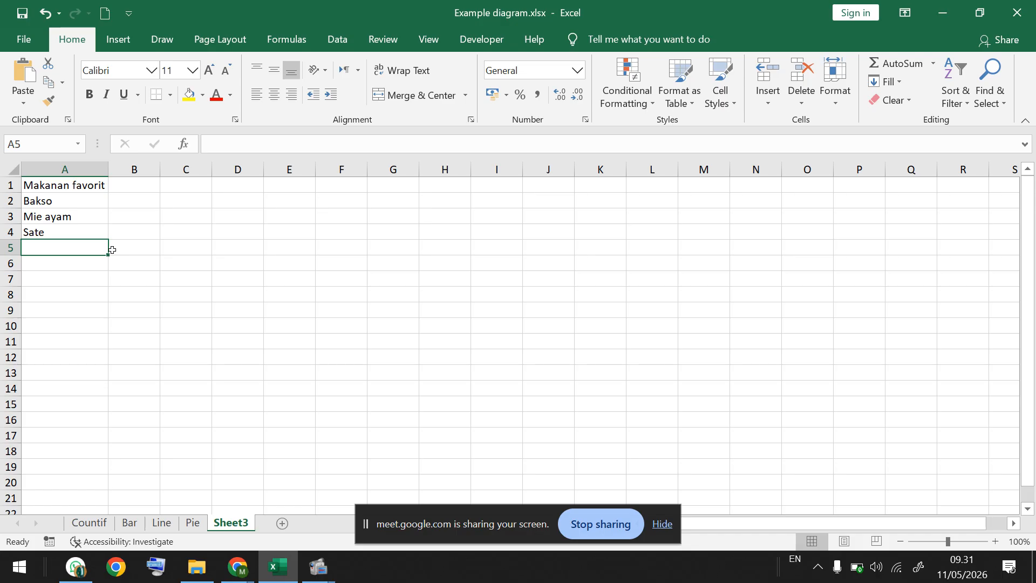
type("Sot")
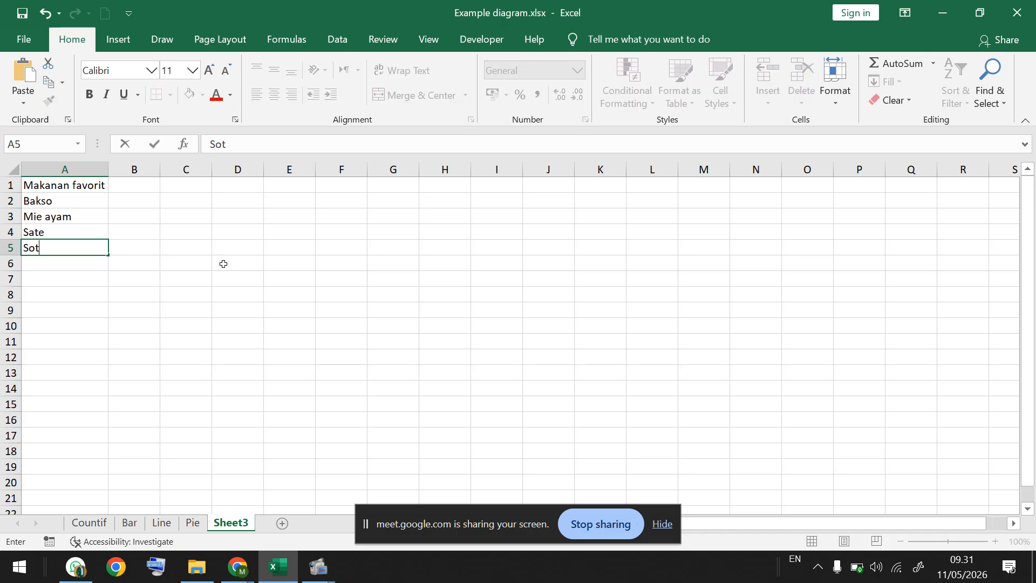
type("o")
key("Return")
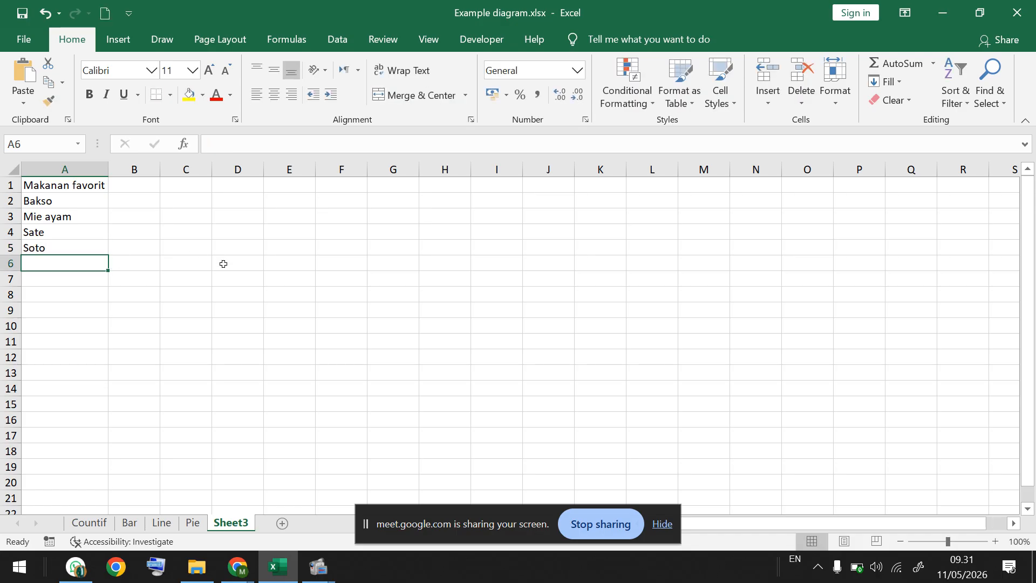
Step: Add Nasi Goreng in A6 and Rawon in A7 to the food list
type("Nas")
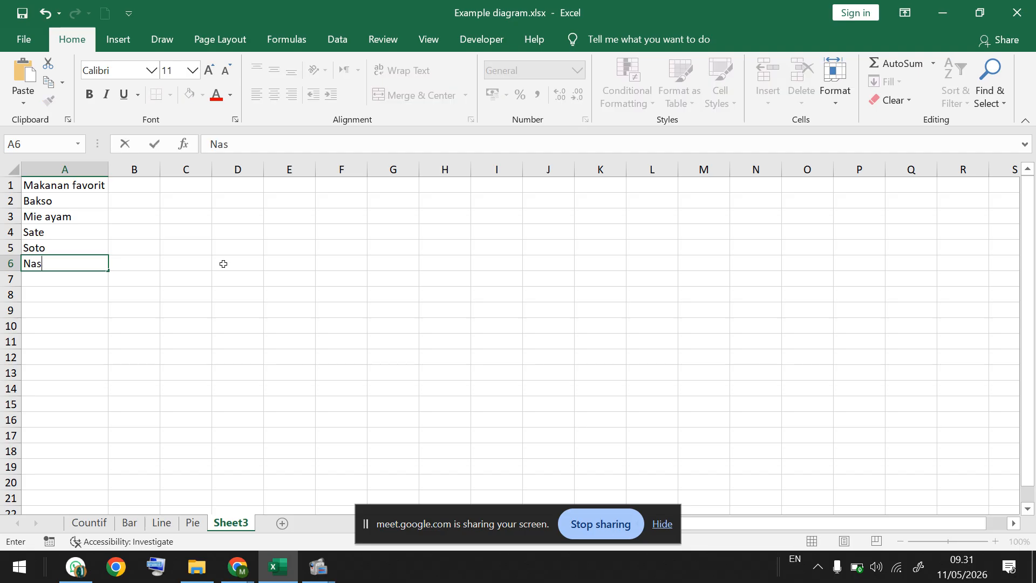
type("i Goreng")
key("Return")
type("Rawon")
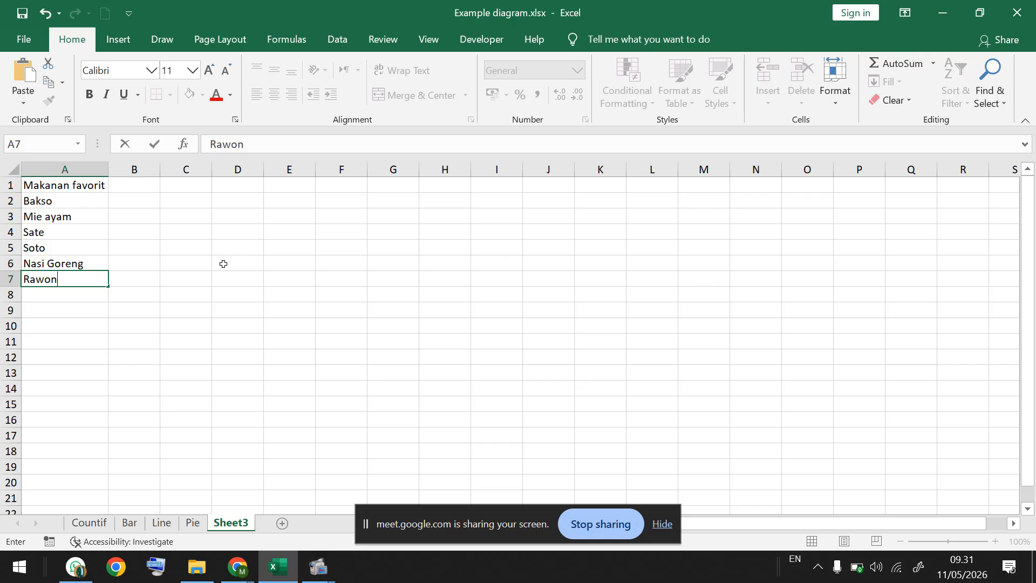
key("Return")
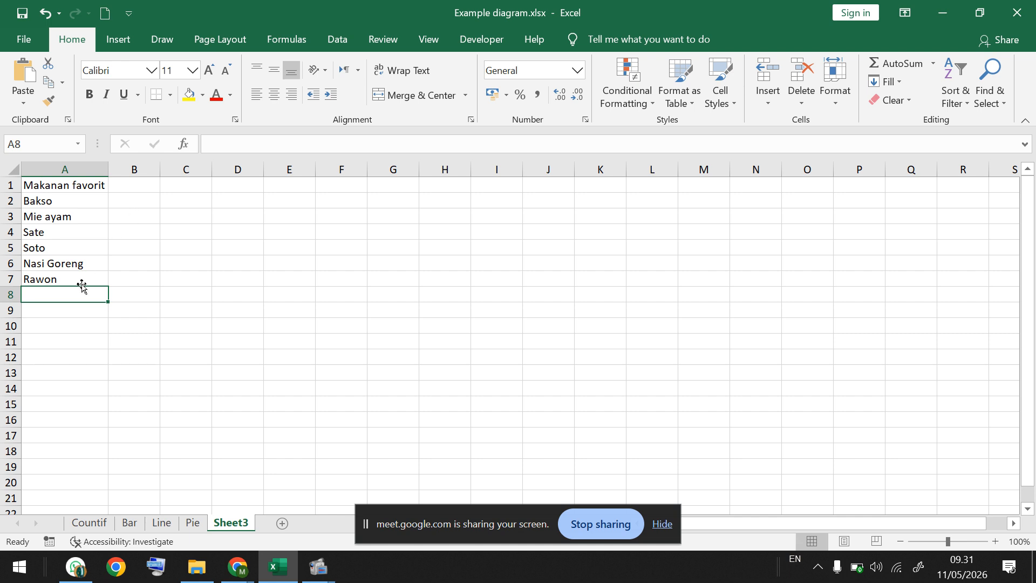
Step: Complete the food list with Tempe in A8, Martabak in A9 and Ayam Goreng in A10
type("Tempe")
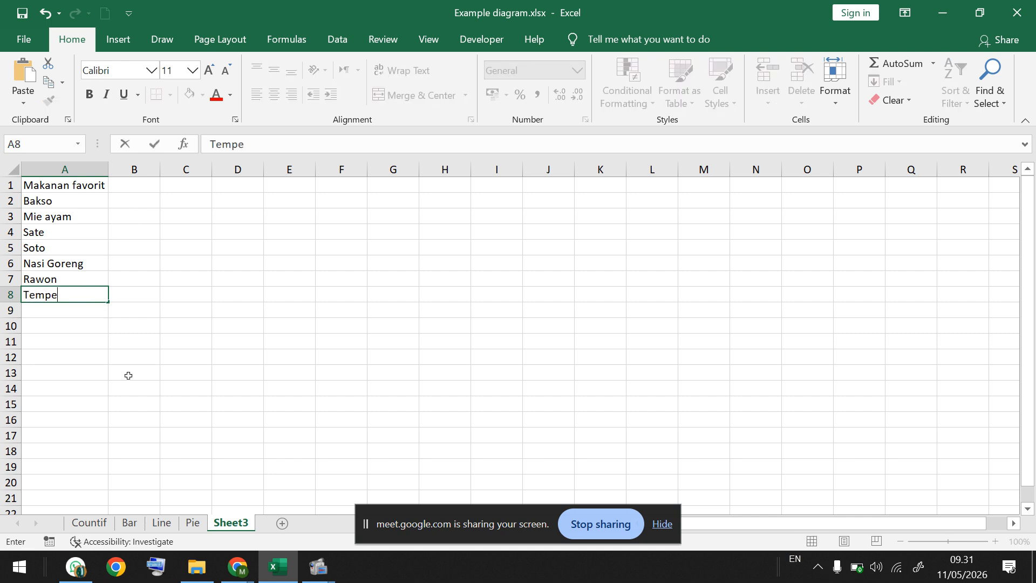
key("Return")
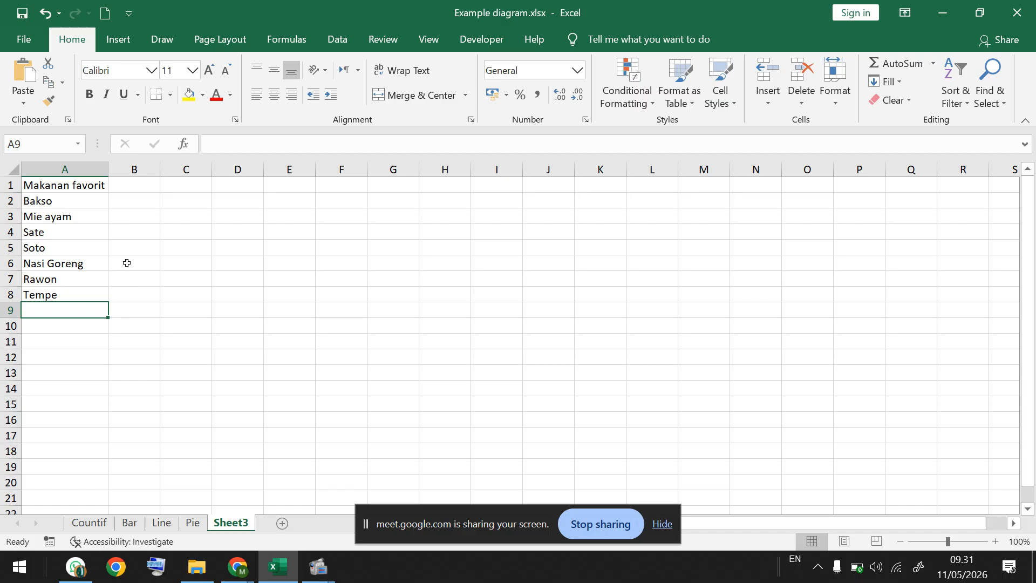
type("Martabak")
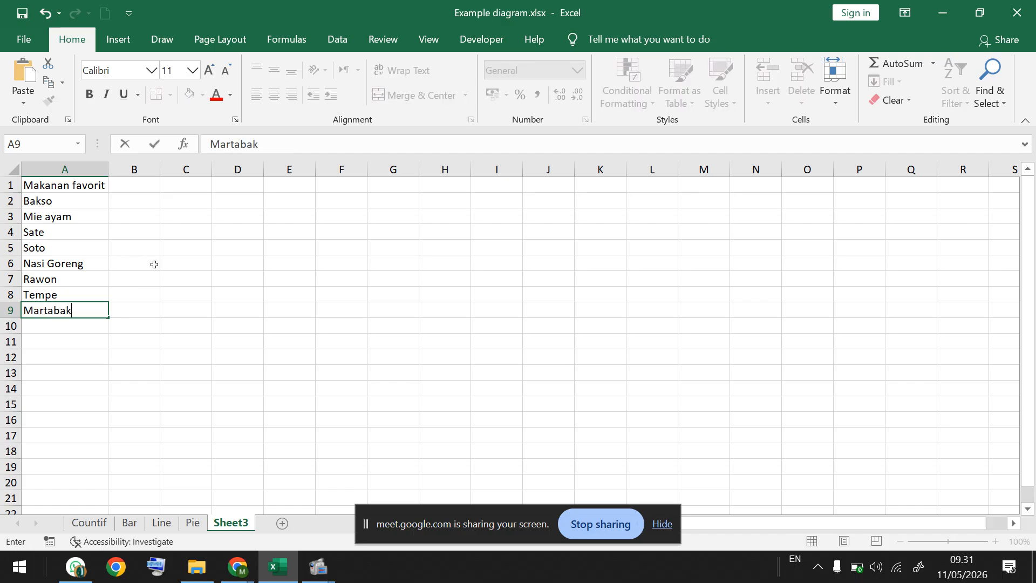
key("Return")
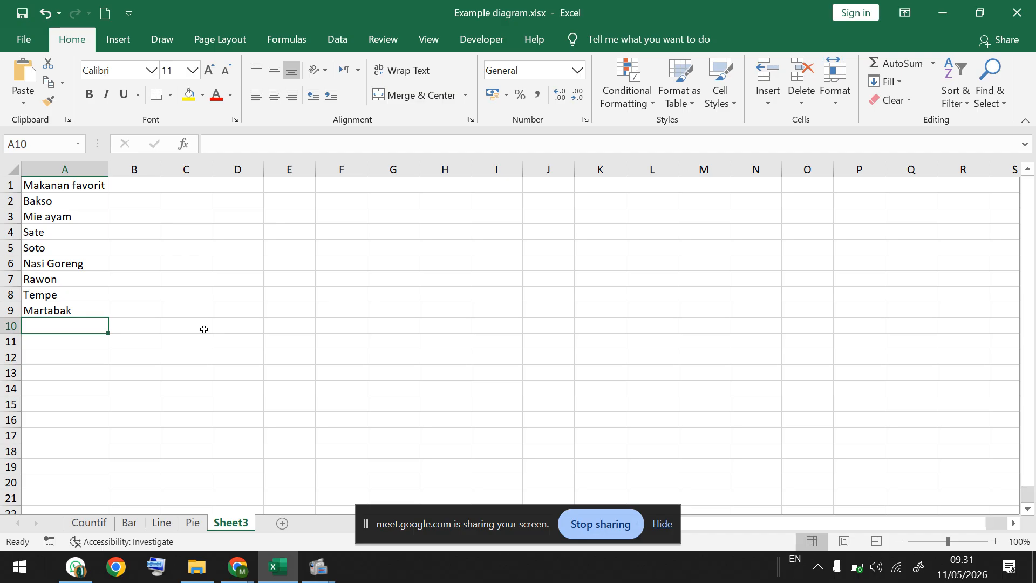
type("Ayam")
type(" Go")
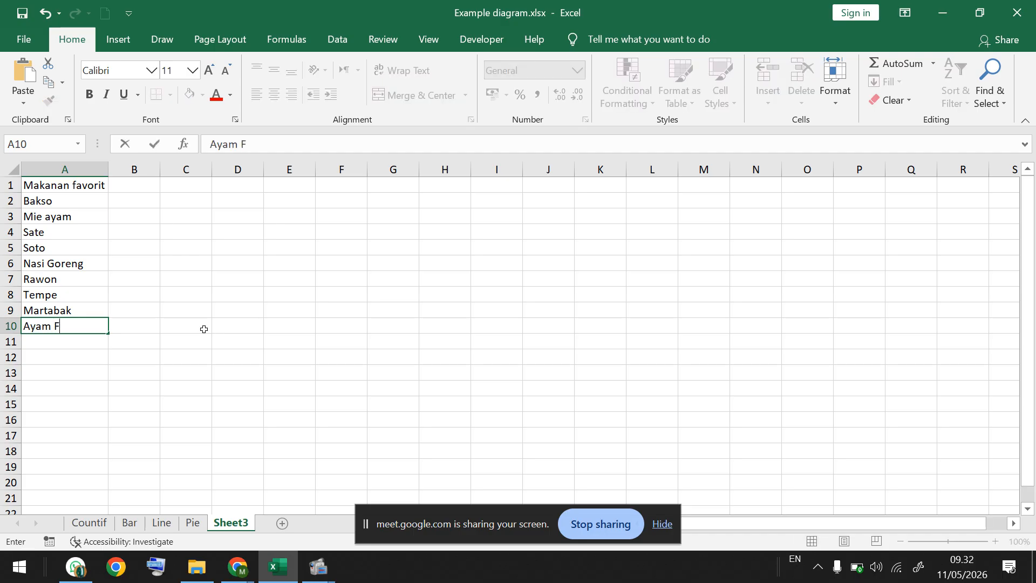
type("reng")
key("Return")
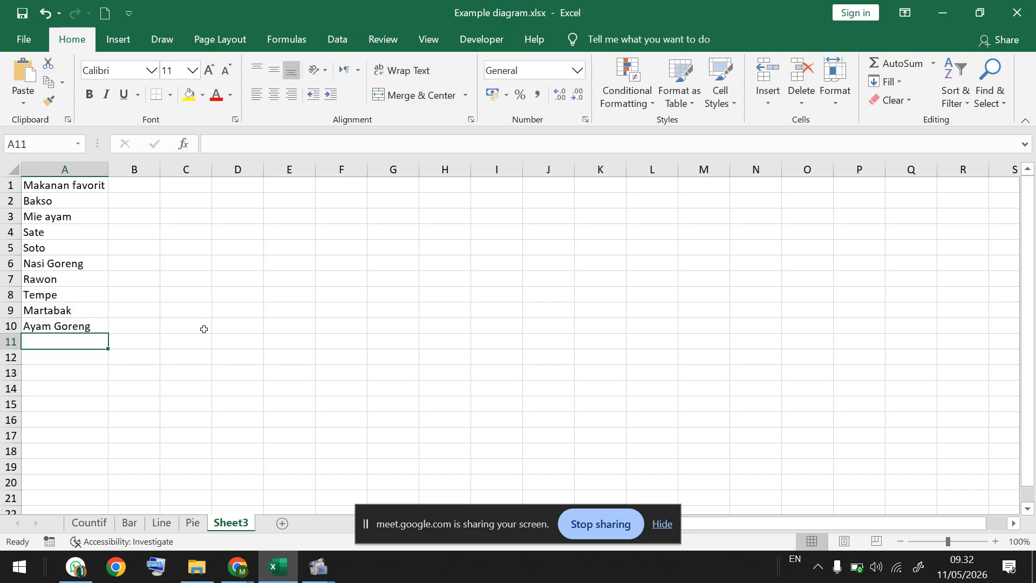
Step: Add the column heading "Frekuensi" in B1 beside the "Makanan favorit" heading
key("Up")
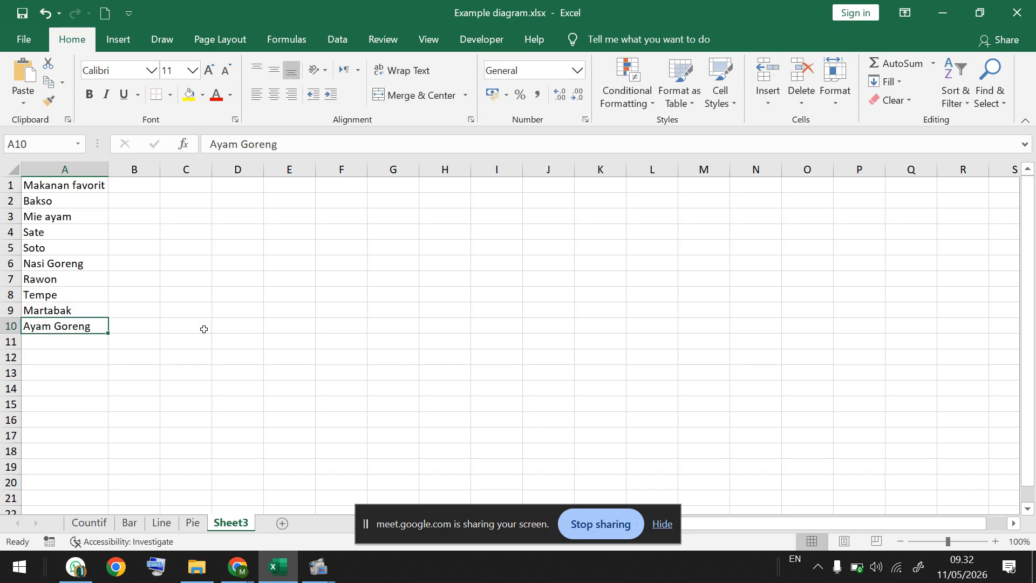
key("Right")
key("Up")
key("Up")
key("Up")
key("Up")
key("Up")
key("Up")
key("Up")
key("Up")
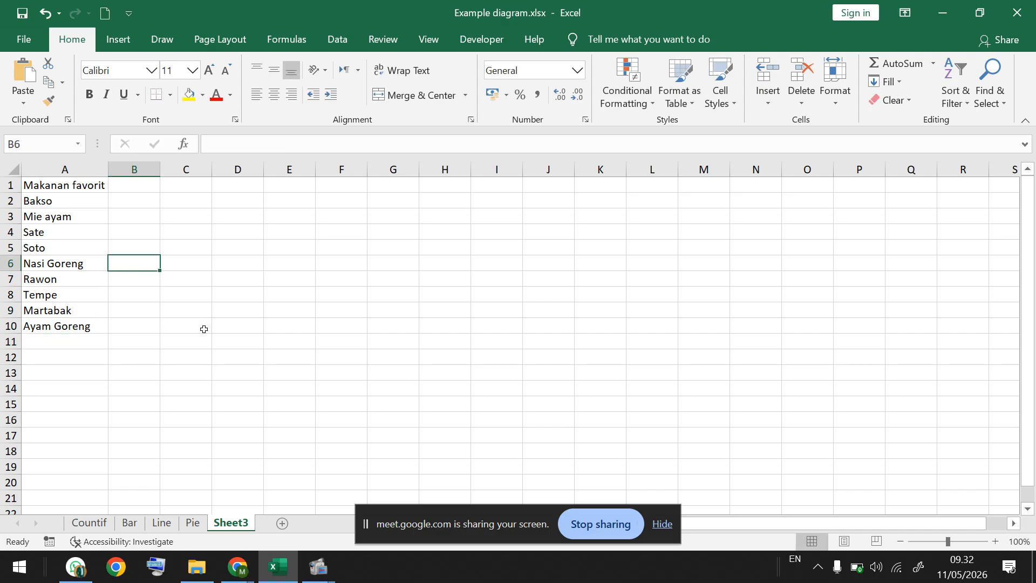
key("Up")
key("Down")
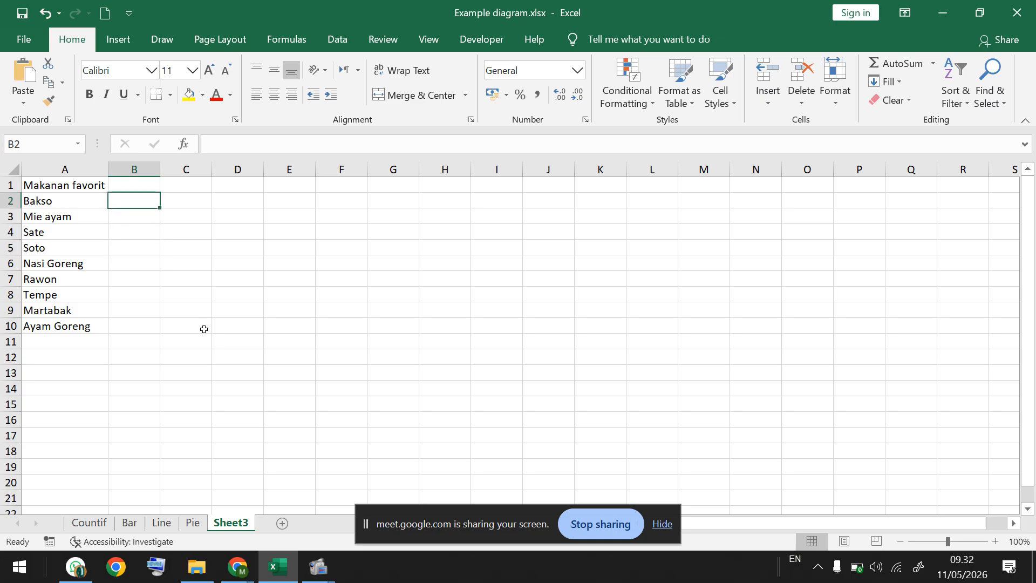
key("Up")
type("Freku")
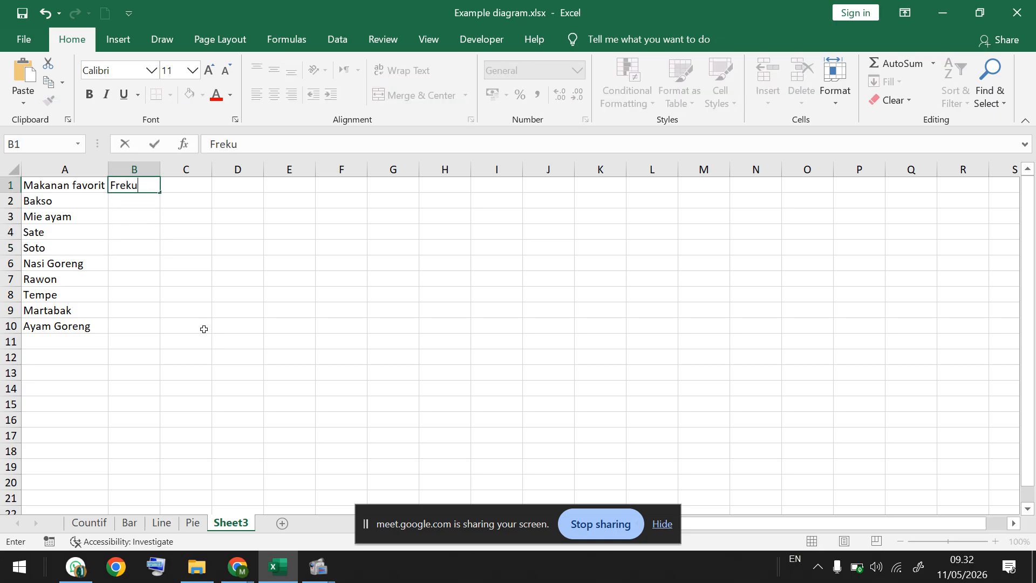
type("ensi")
key("Return")
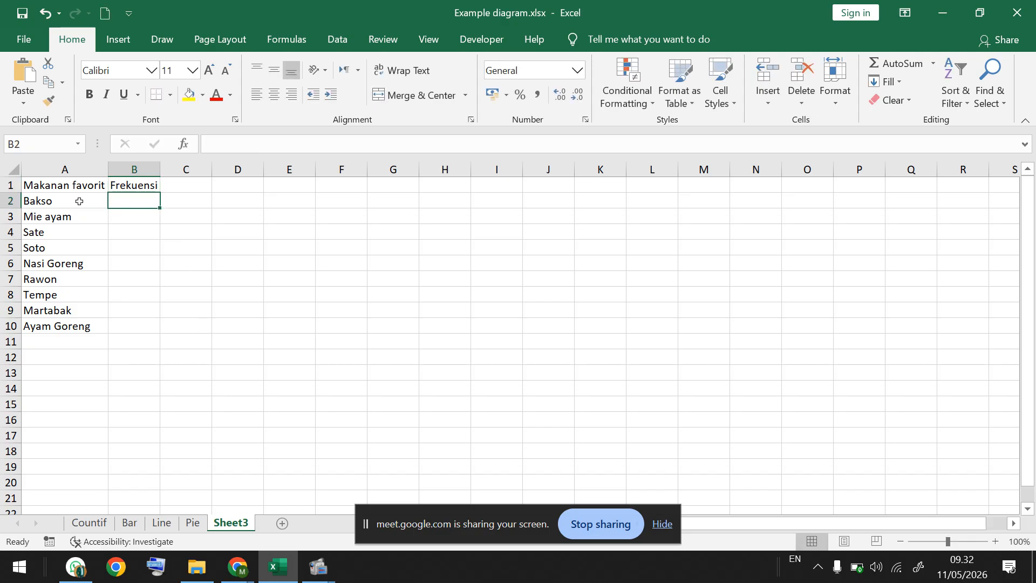
Step: Switch to Google Meet to check on the call, and return to the food table in Excel
mouse_move(238, 567)
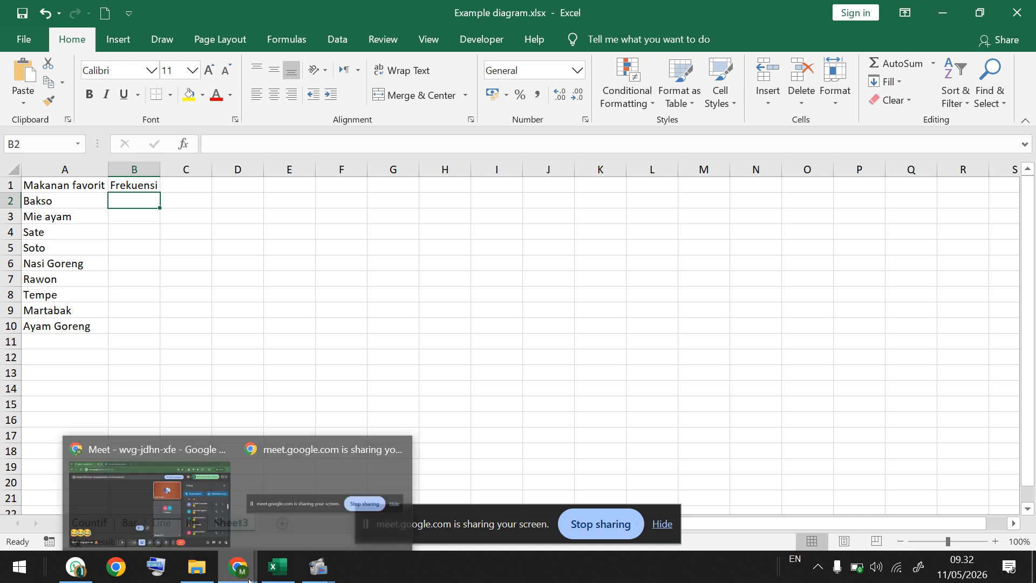
left_click(203, 525)
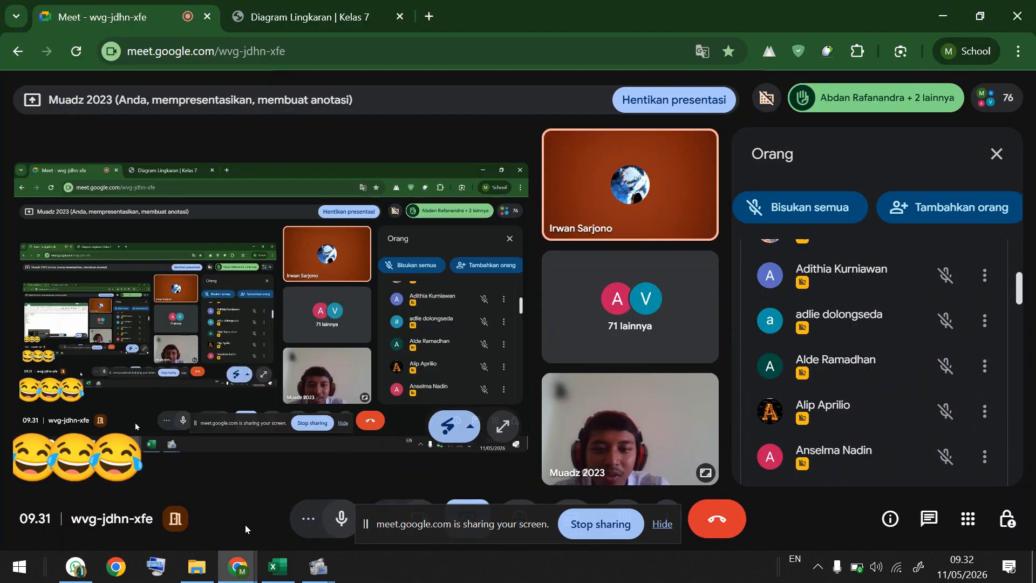
left_click(268, 565)
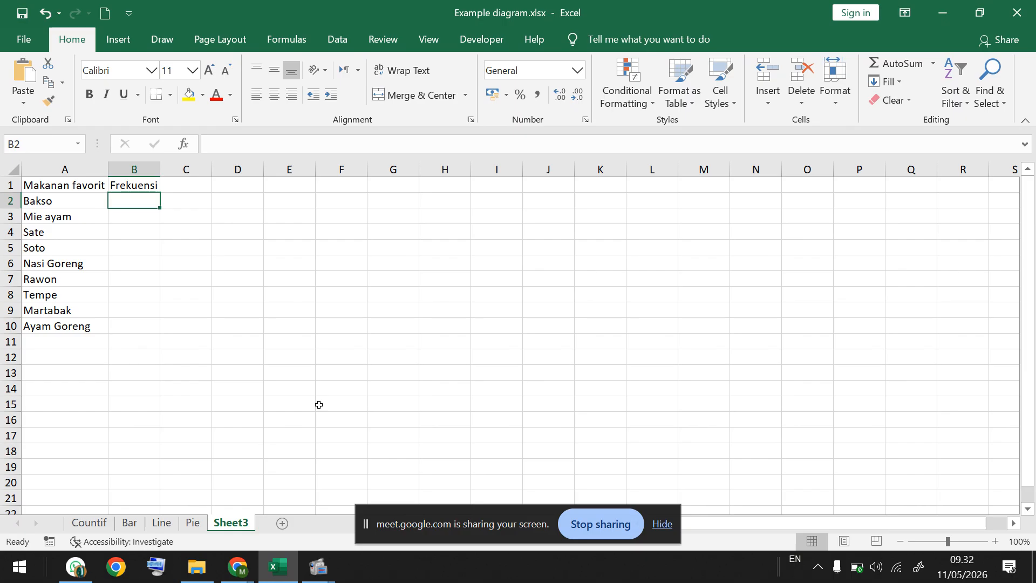
Step: Enter the frequencies 5 for Bakso in B2 and 10 for Mie ayam in B3, and reselect B3
type("5")
key("Return")
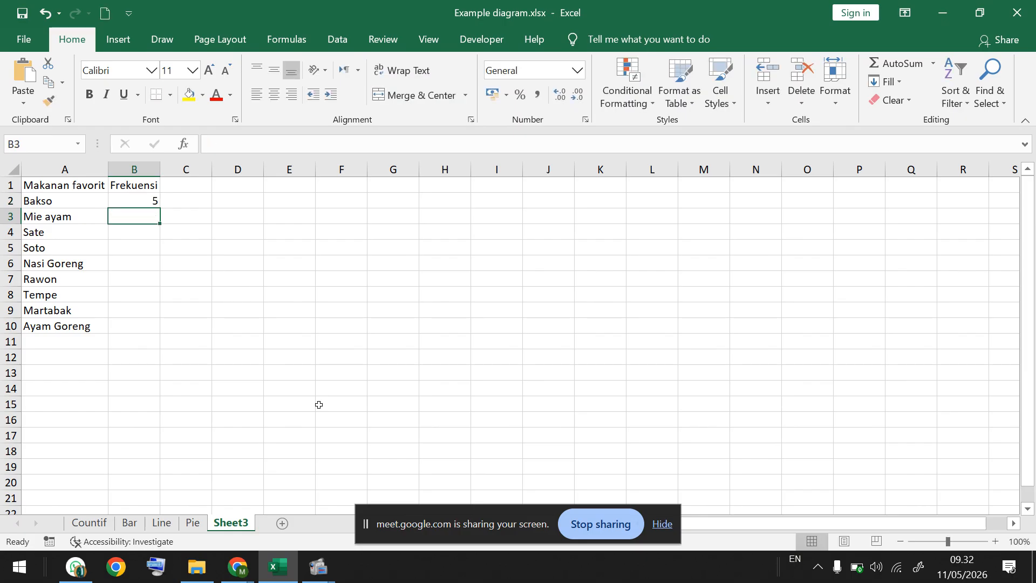
type("10")
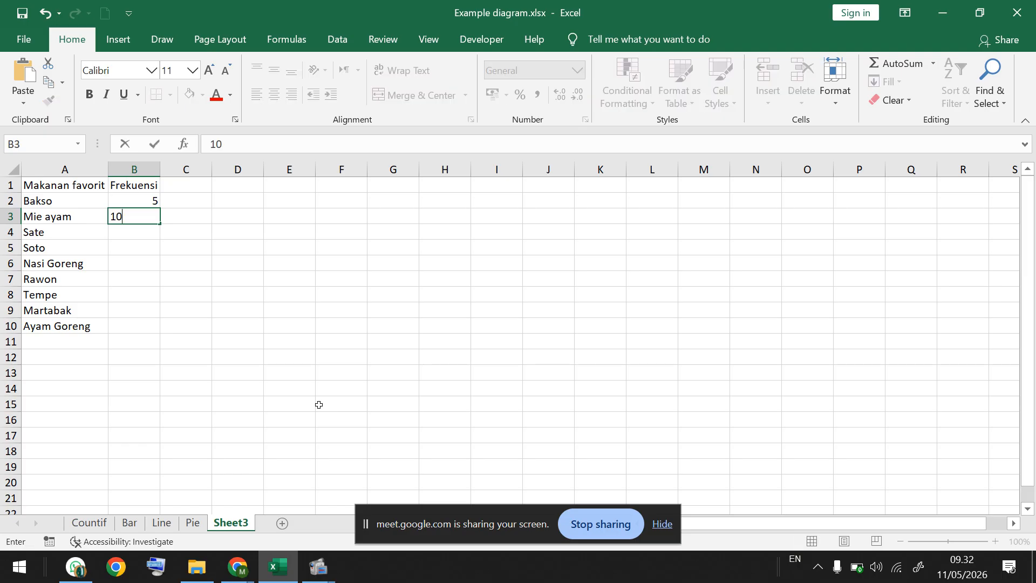
key("Return")
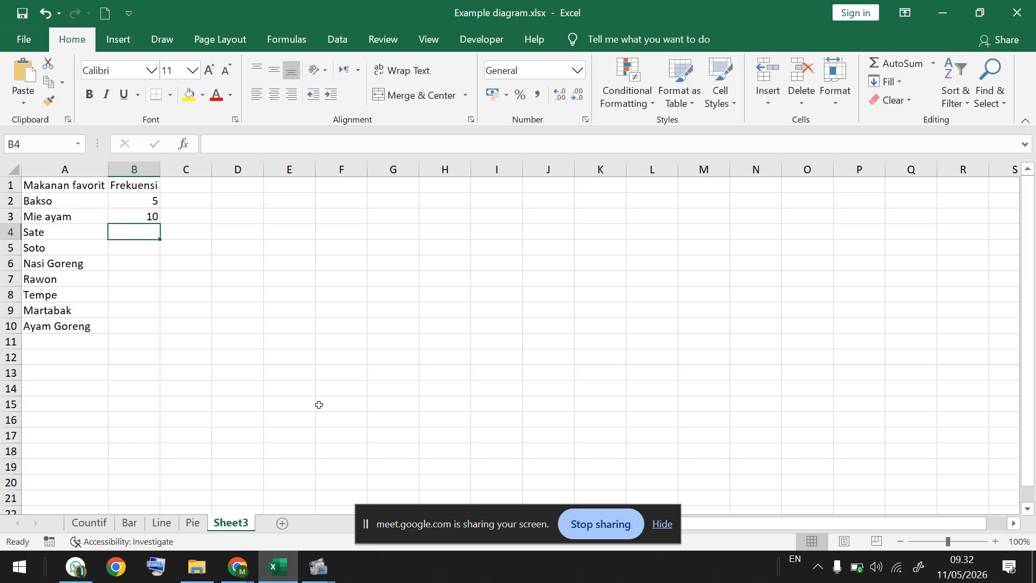
left_click(139, 215)
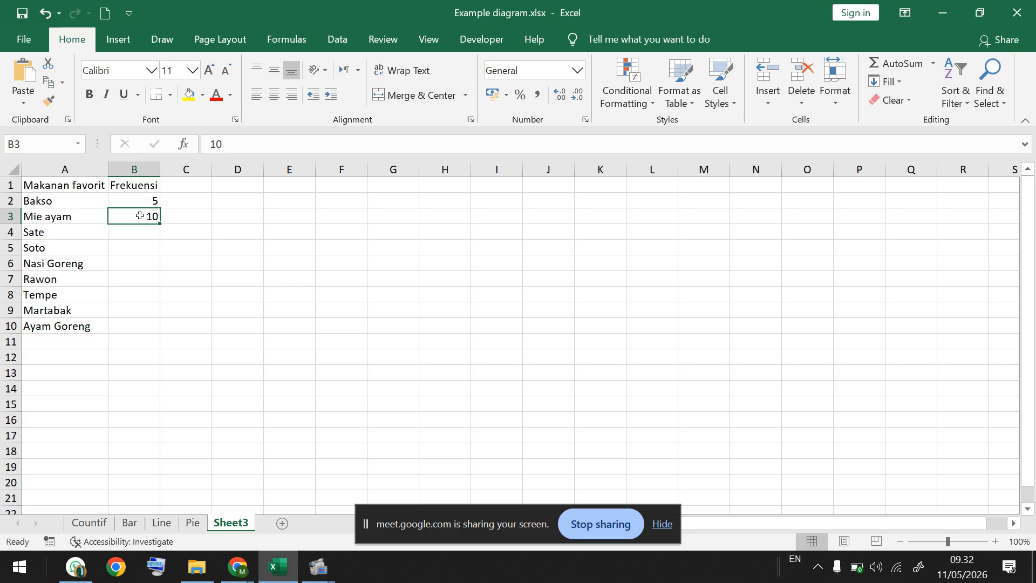
Step: Enter the frequencies 7 for Mie ayam, 7 for Sate, 3 for Soto and 10 for Nasi Goreng in B3:B6
type("7")
key("Return")
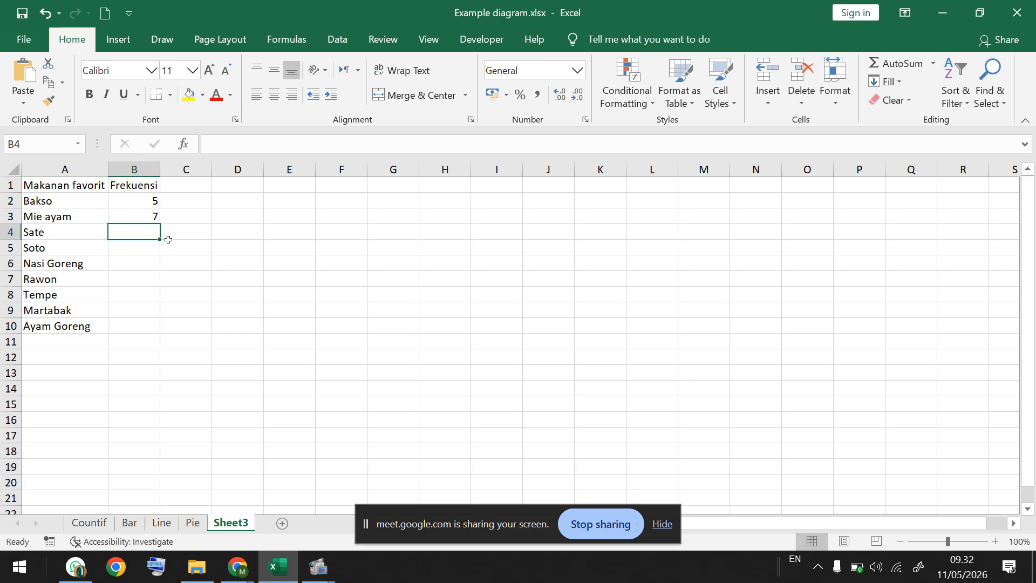
type("7")
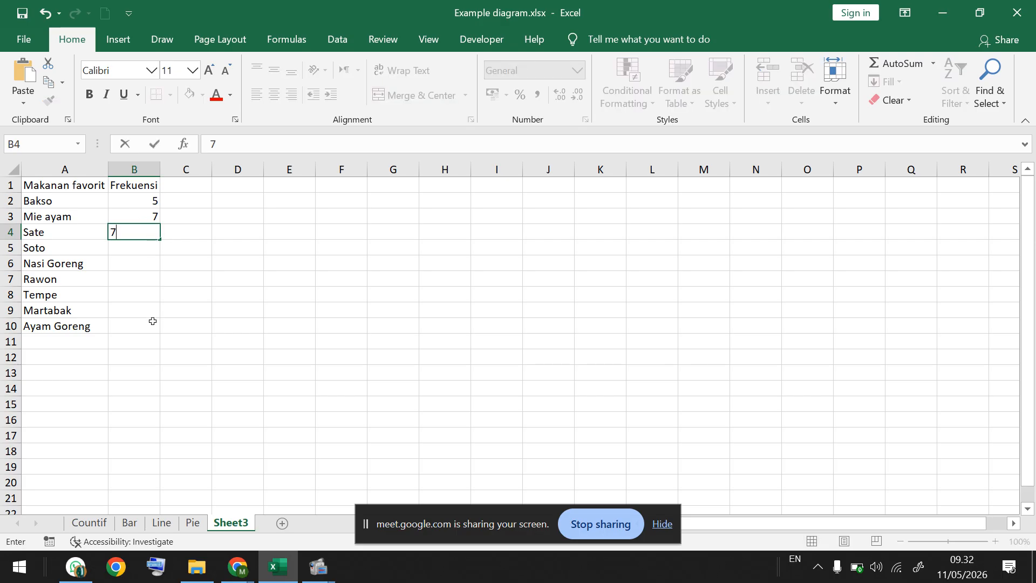
key("Return")
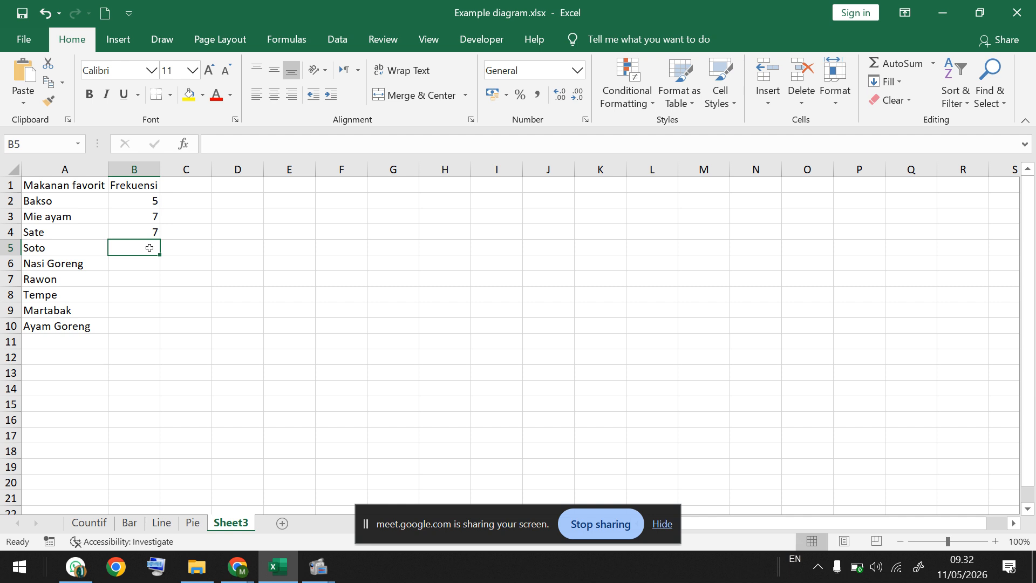
type("3")
key("Return")
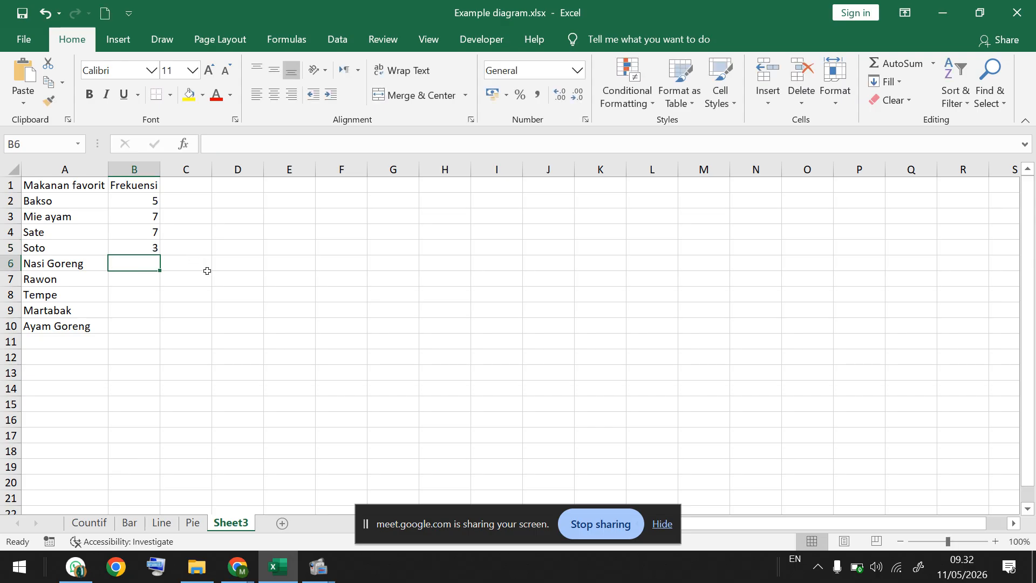
type("10")
key("Return")
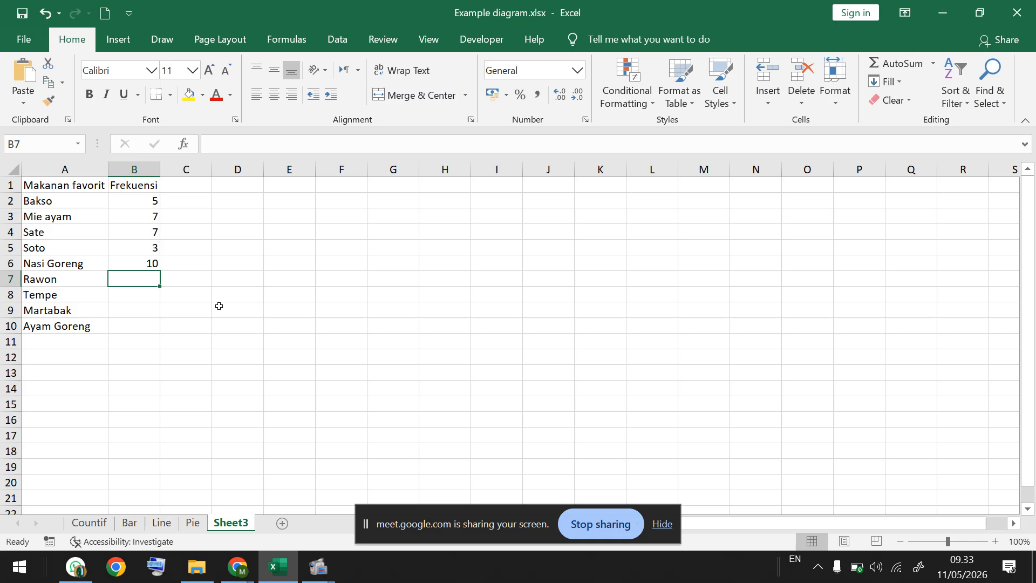
Step: Complete the frequency column with 11 for Rawon, 13 for Tempe, 4 for Martabak and 6 for Ayam Goreng in B7:B10
type("11")
key("Return")
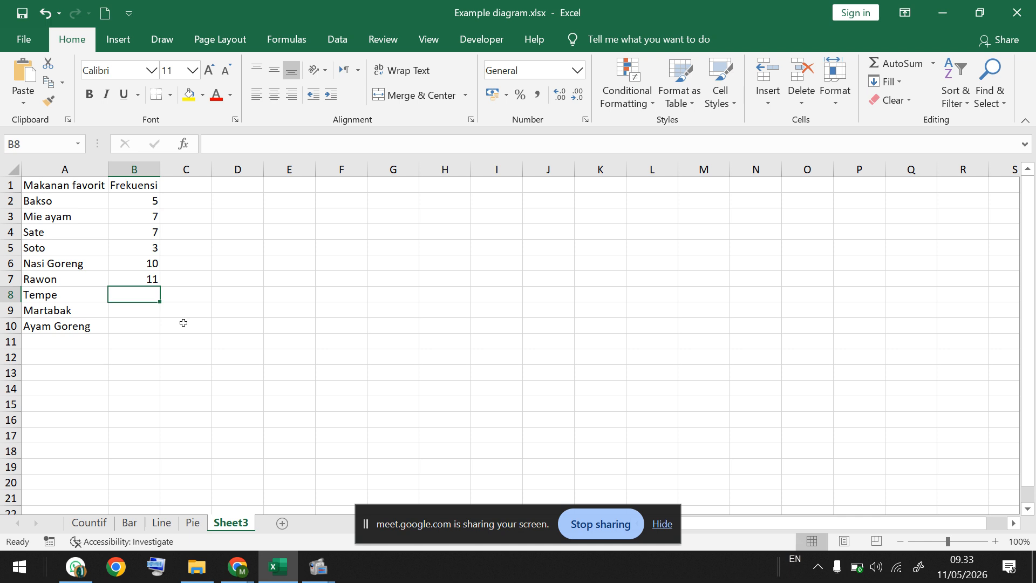
type("13")
key("Return")
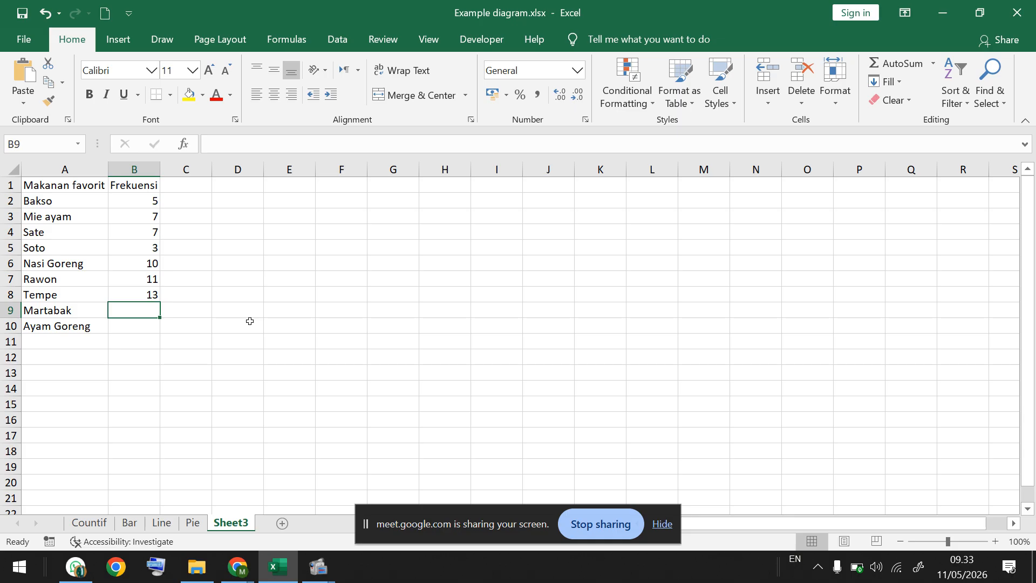
type("4")
key("Return")
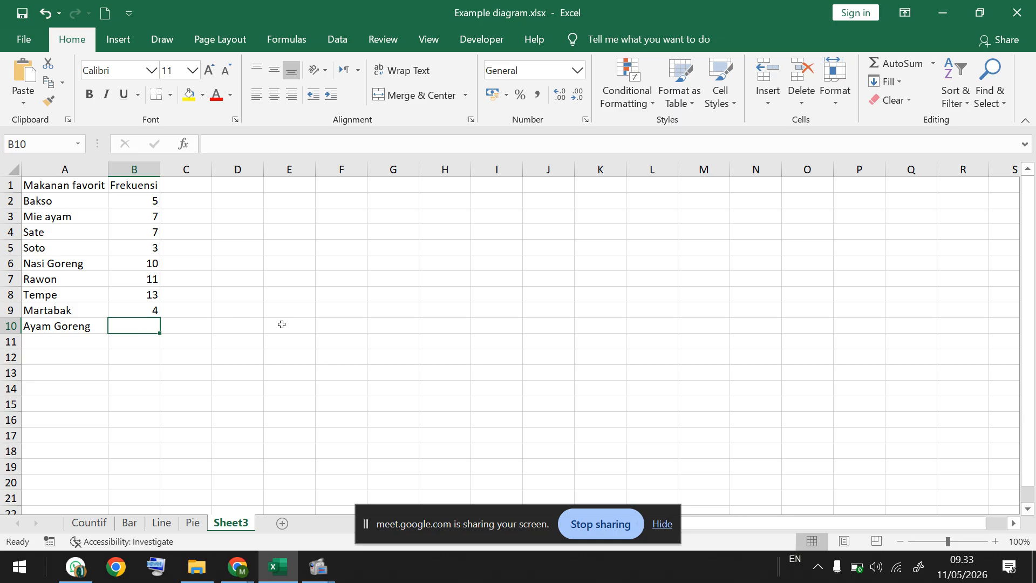
type("6")
key("Return")
key("Right")
key("Right")
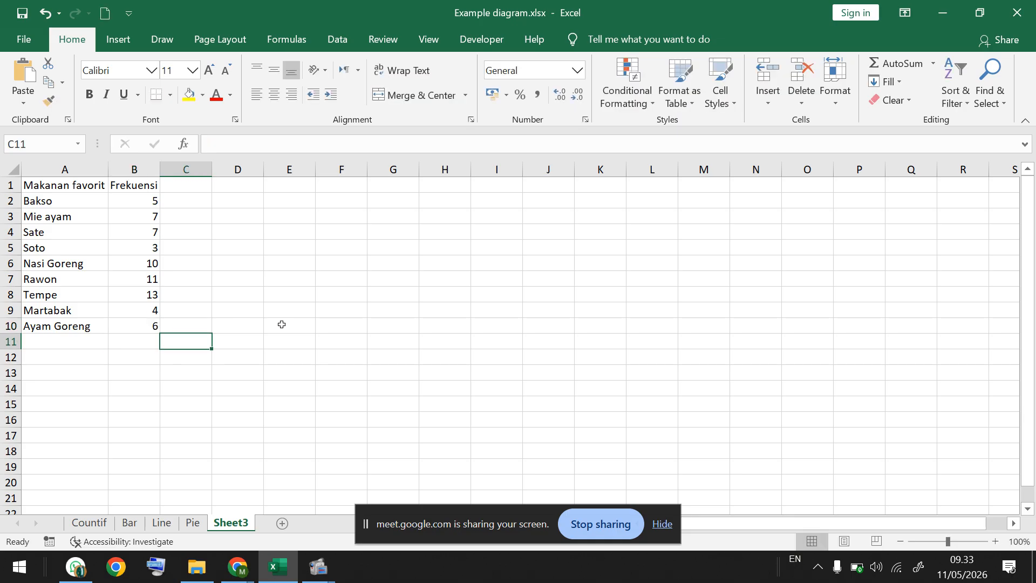
key("Up")
key("Up")
key("Up")
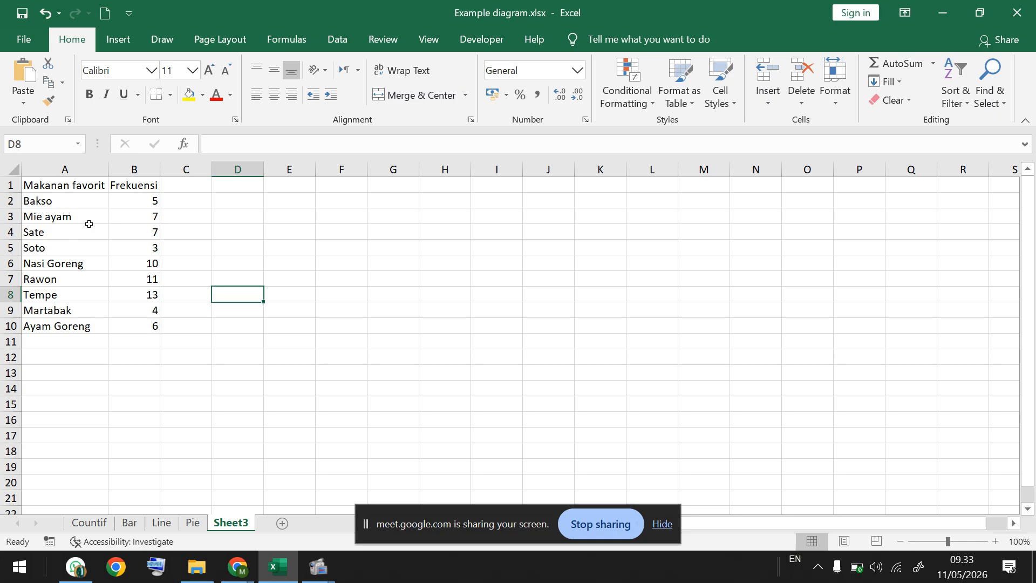
Step: Review the example charts on the Bar and Pie sheets and return to the food table on Sheet3
left_click(130, 522)
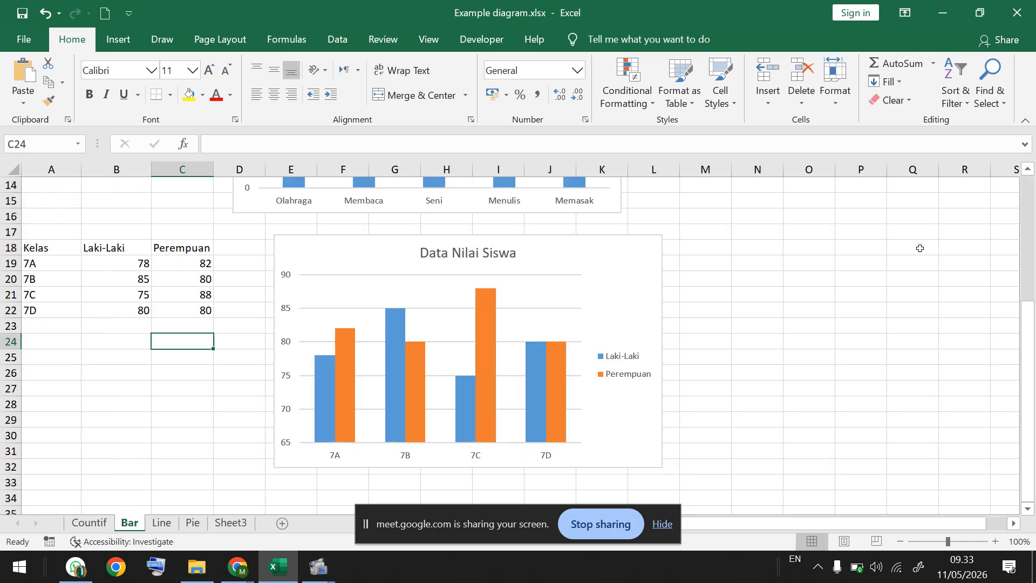
left_click_drag(1028, 324, 1029, 200)
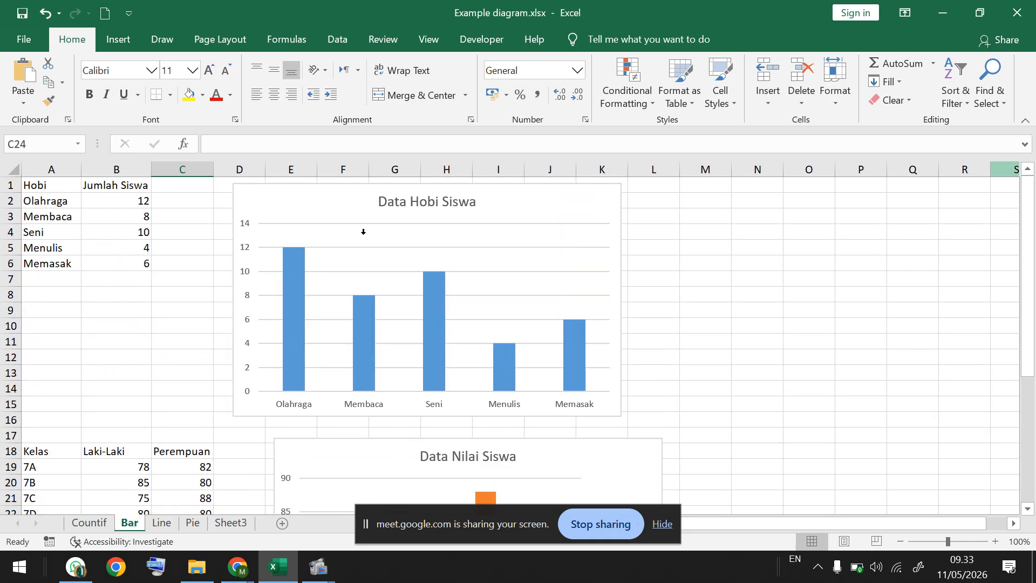
left_click(196, 527)
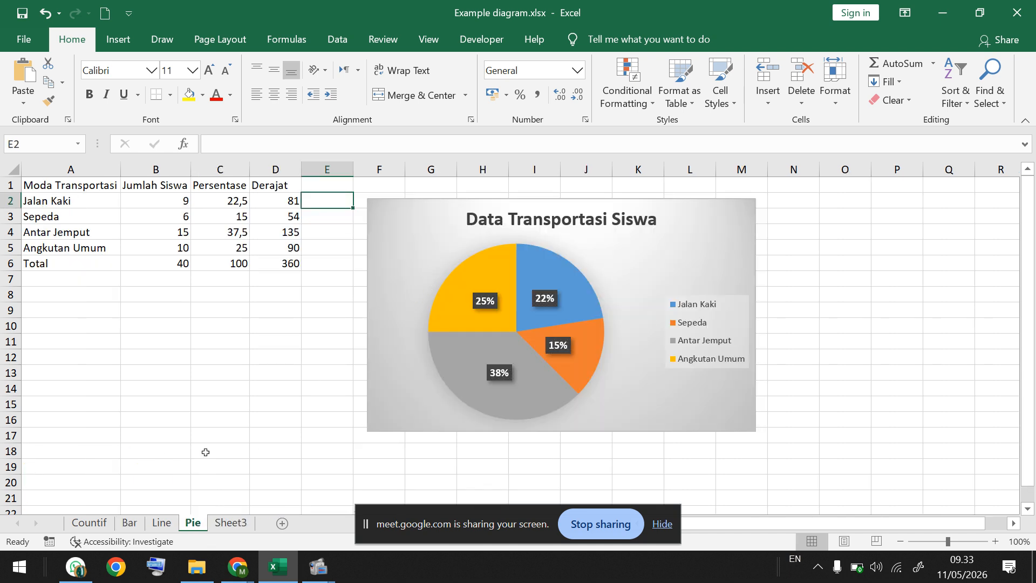
left_click(231, 522)
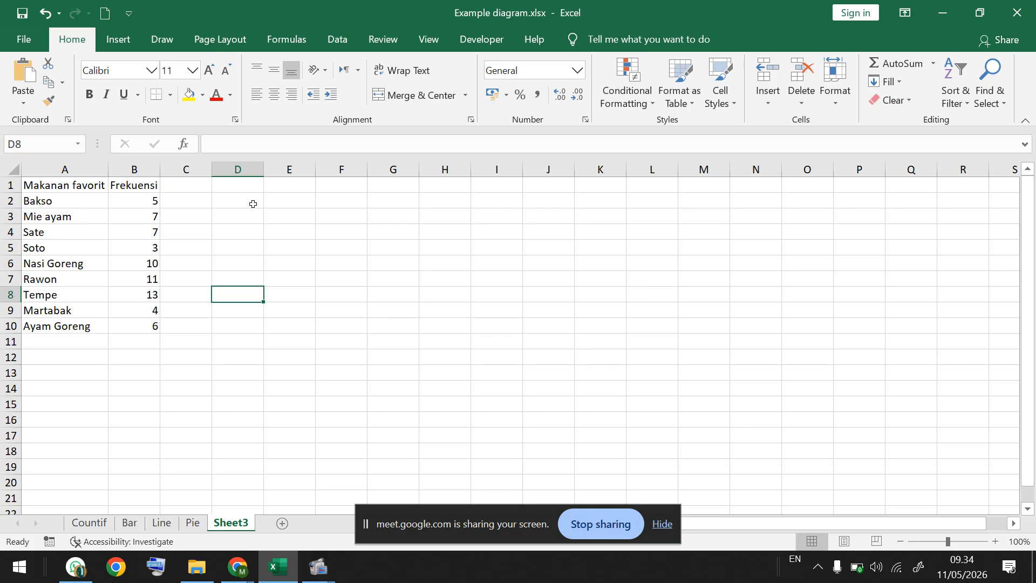
Step: Insert a 2-D clustered column chart on Sheet3 with A2:B10 as its data range
left_click(247, 190)
left_click(118, 40)
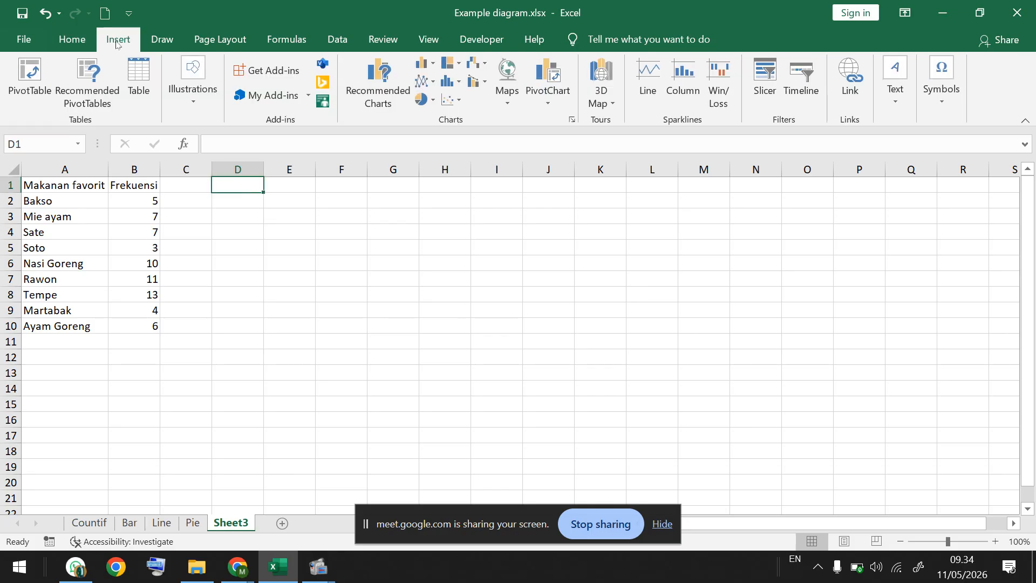
left_click(425, 64)
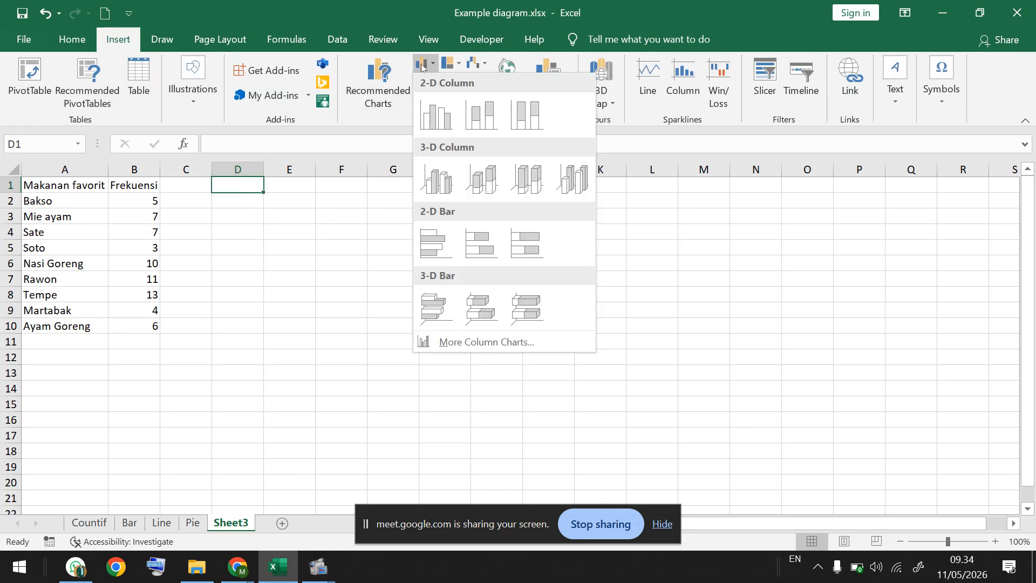
left_click(432, 119)
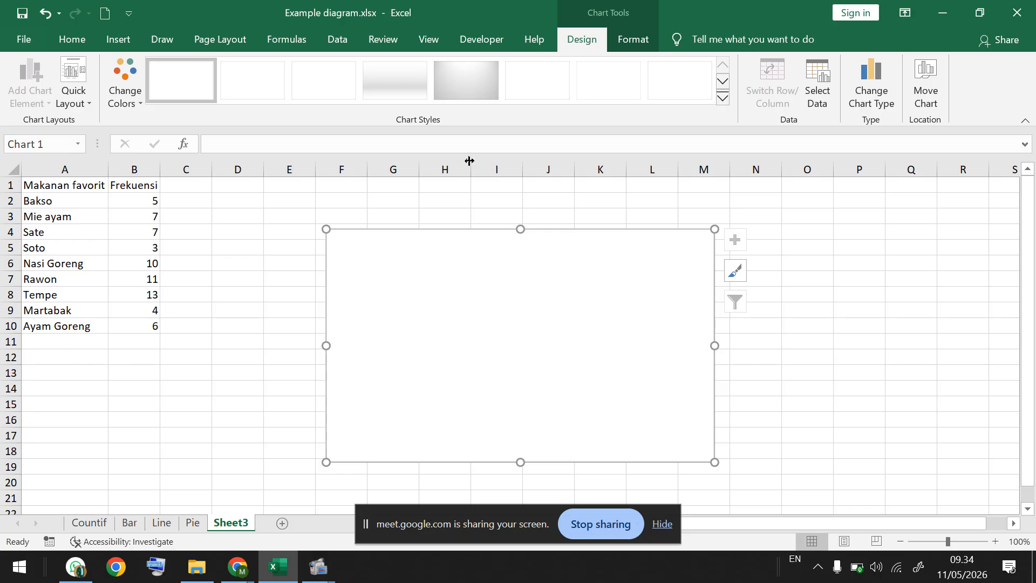
left_click(818, 81)
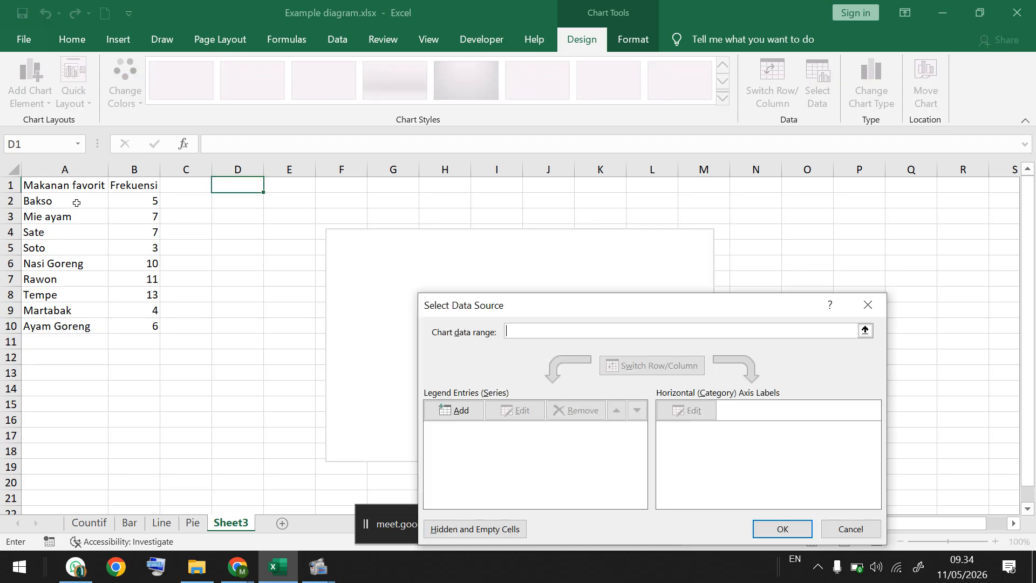
left_click_drag(77, 202, 136, 331)
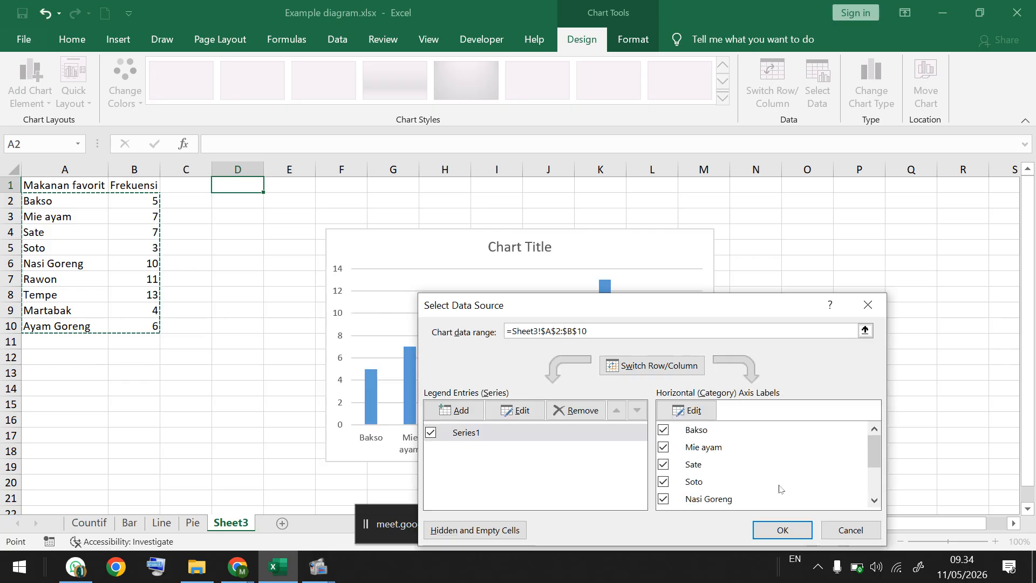
left_click(781, 532)
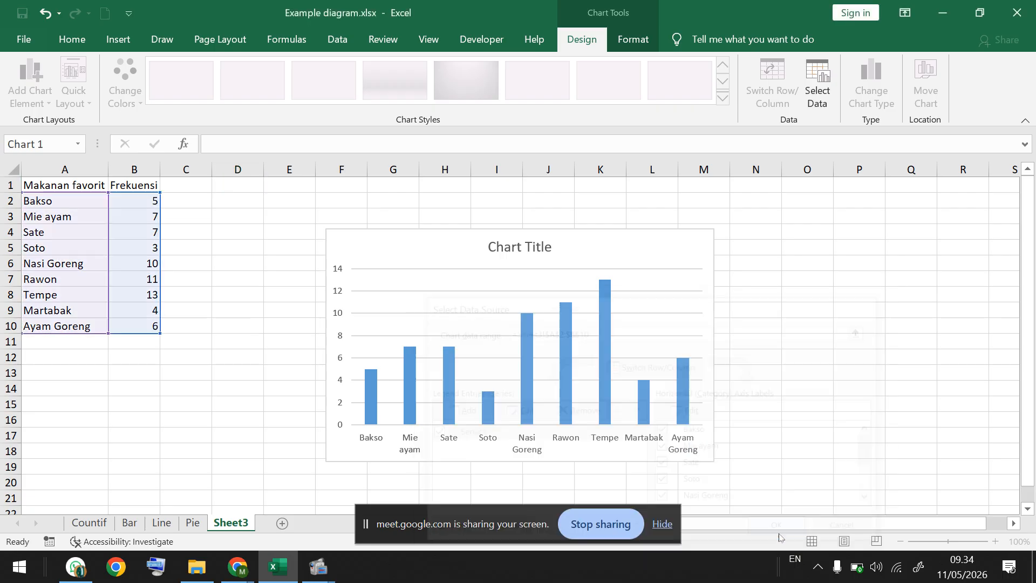
Step: Title the chart "Data Makanan Favorit" and move it up closer to the food table, around columns E to K
left_click(529, 248)
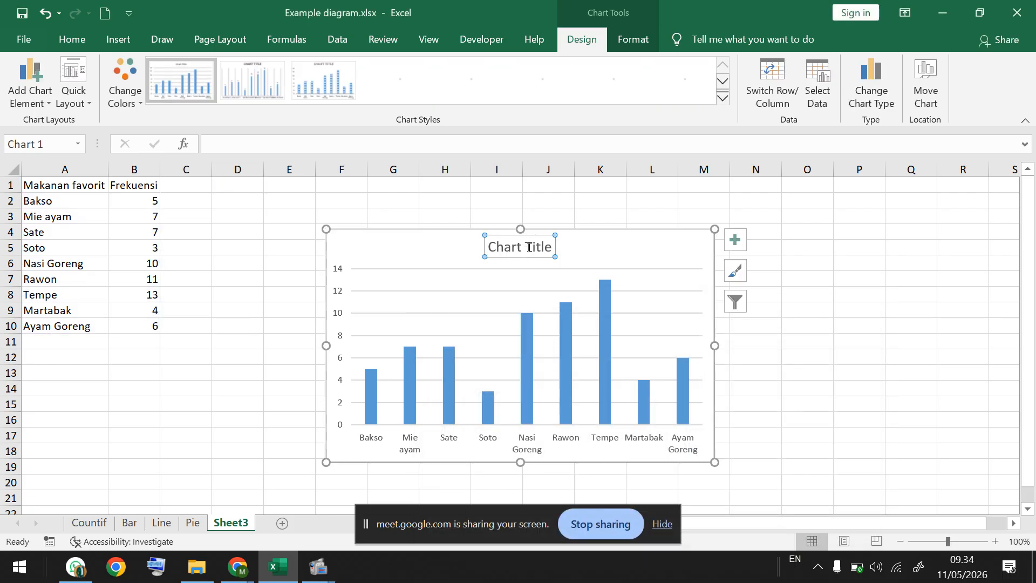
double_click(529, 248)
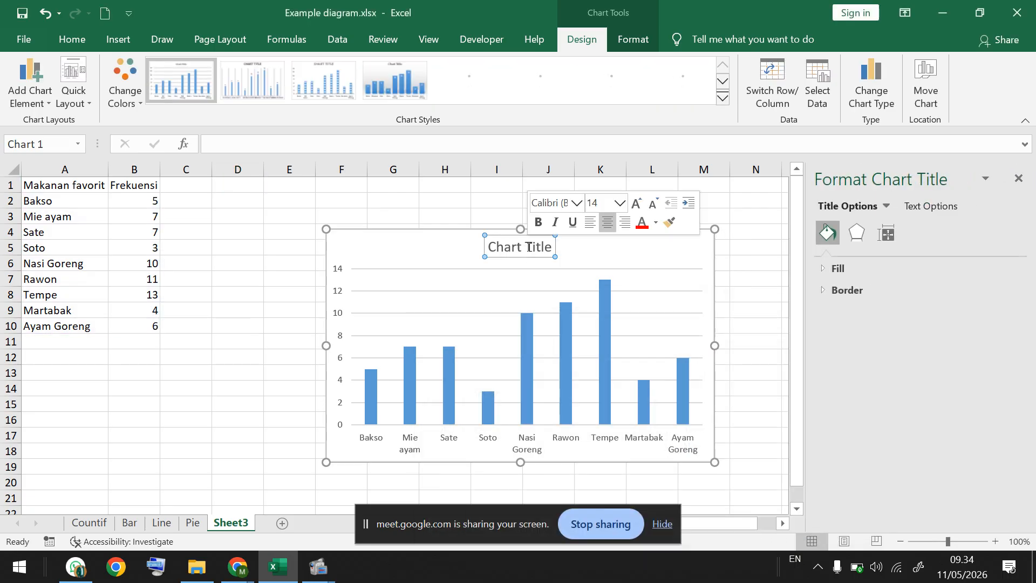
double_click(529, 248)
triple_click(529, 247)
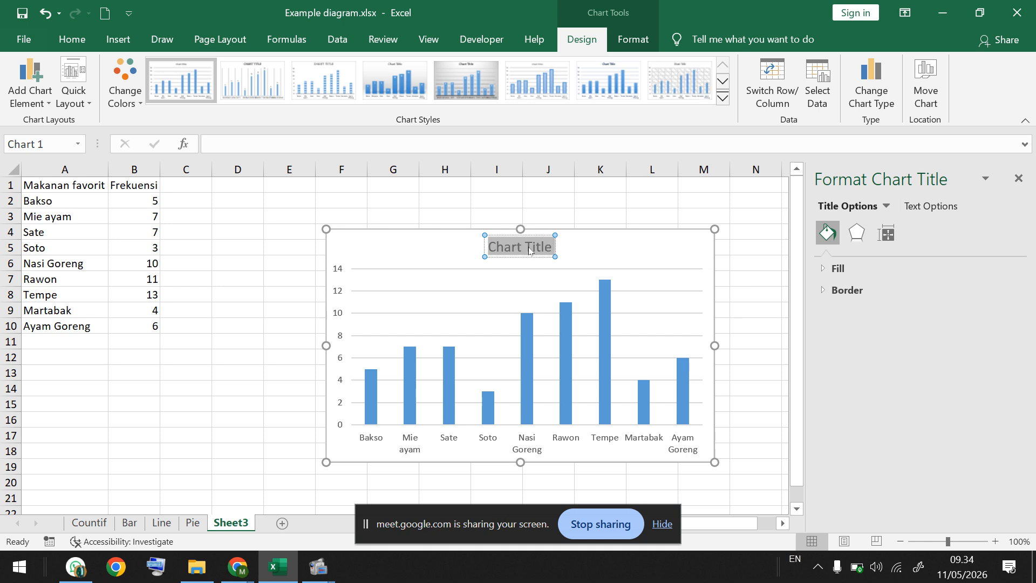
type("Data")
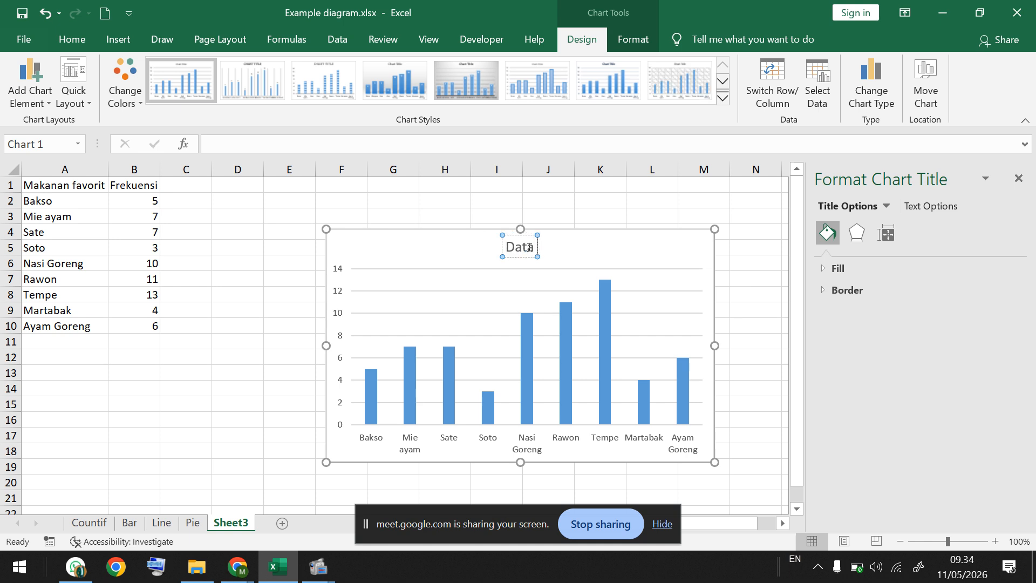
type(" Makanan F")
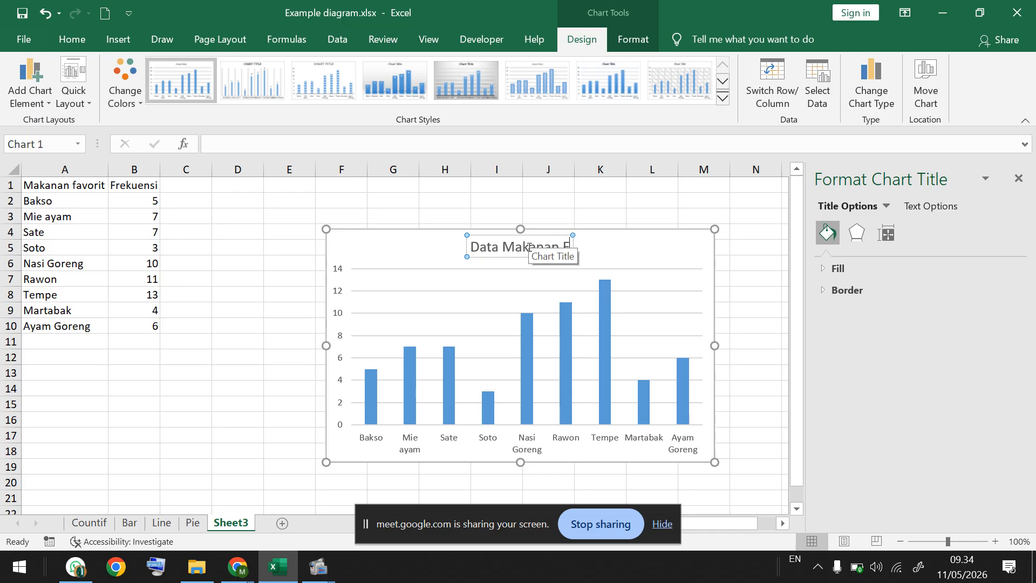
type("avorit")
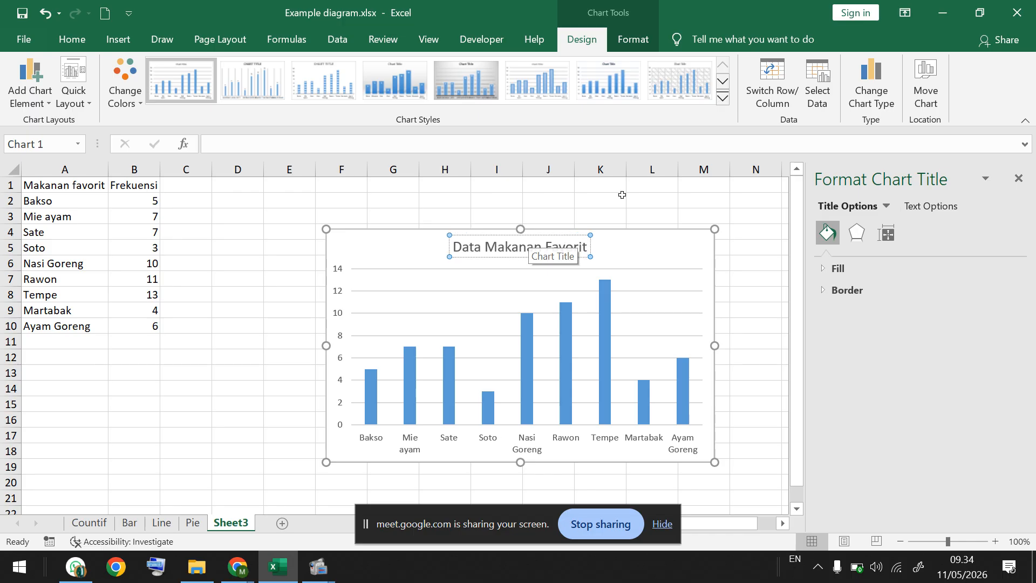
left_click(603, 215)
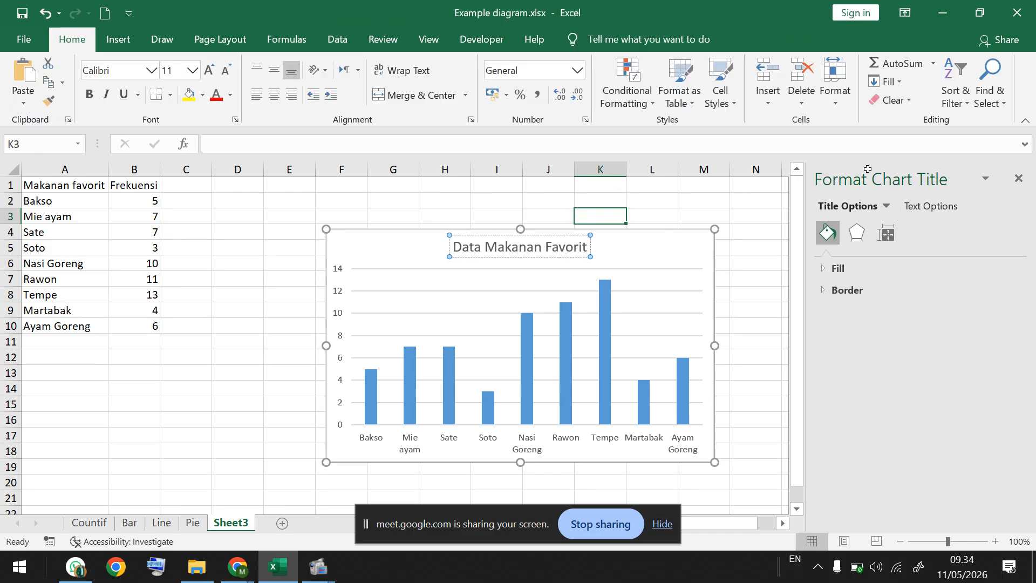
left_click(1019, 183)
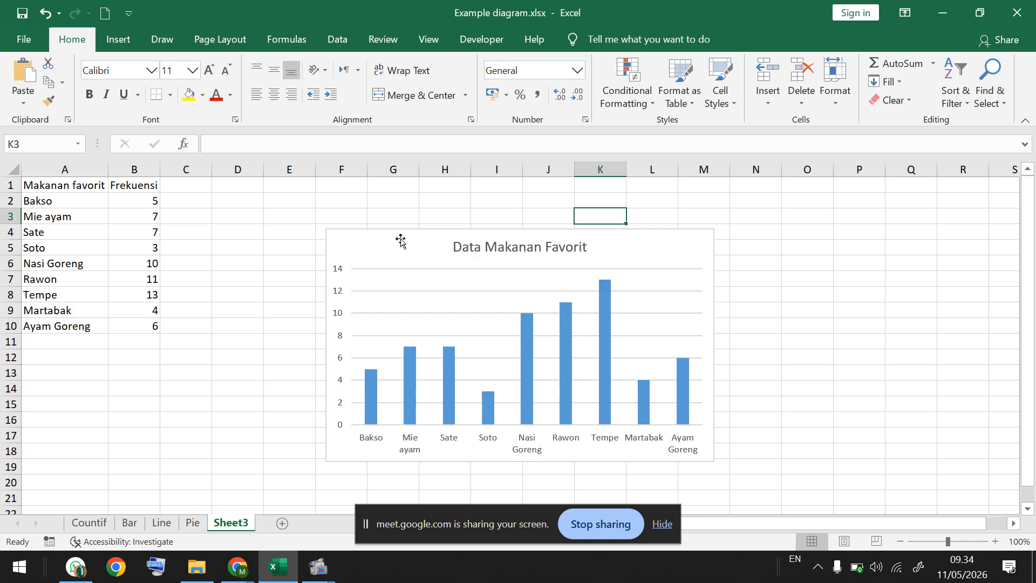
left_click_drag(391, 233, 324, 201)
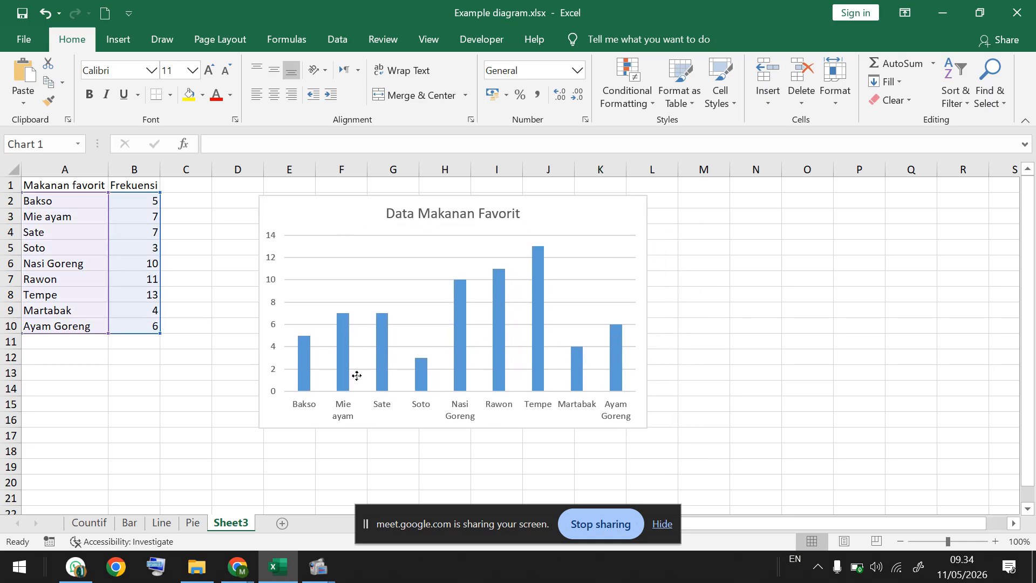
left_click(687, 352)
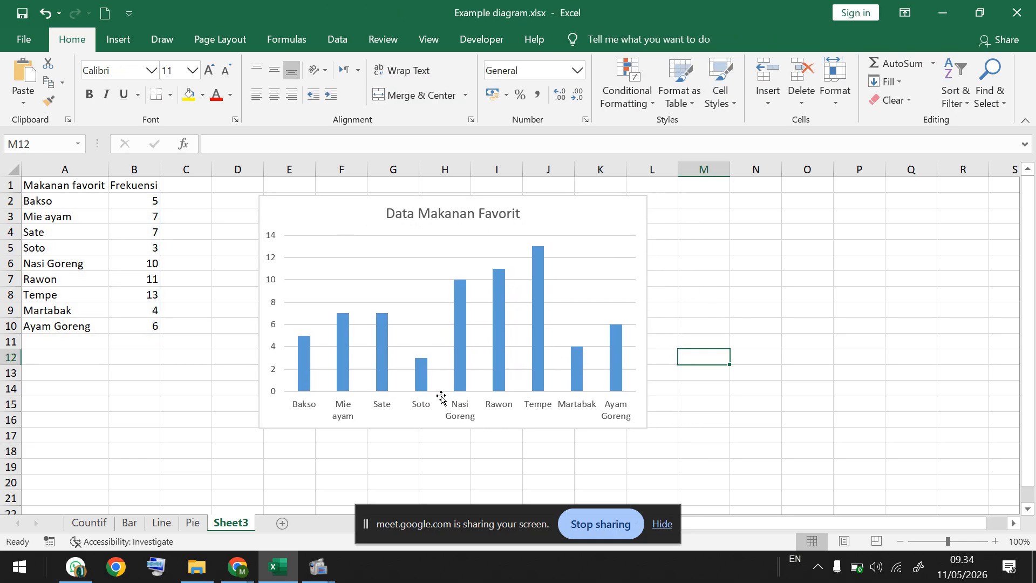
left_click(306, 429)
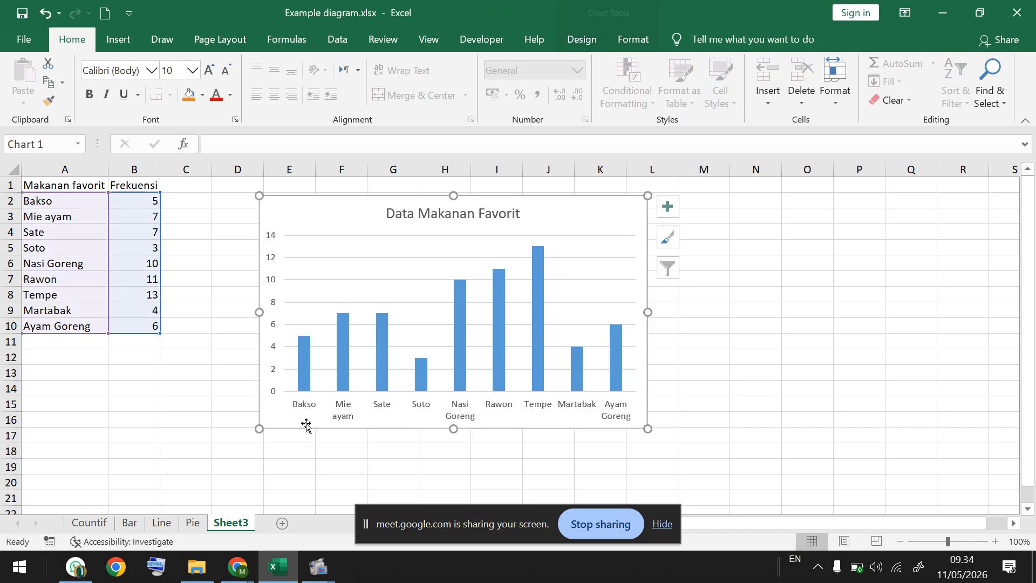
left_click(633, 40)
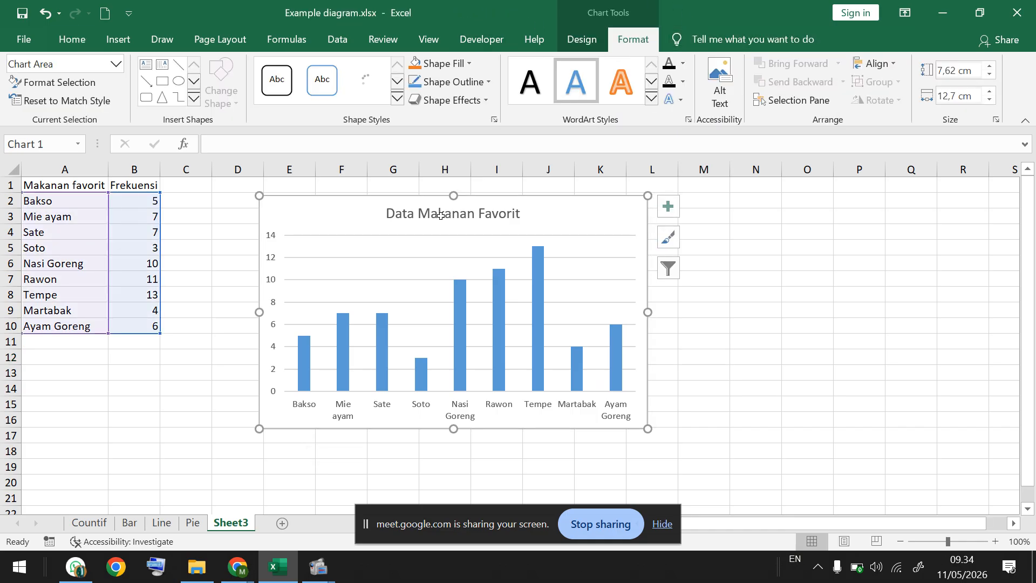
left_click(590, 42)
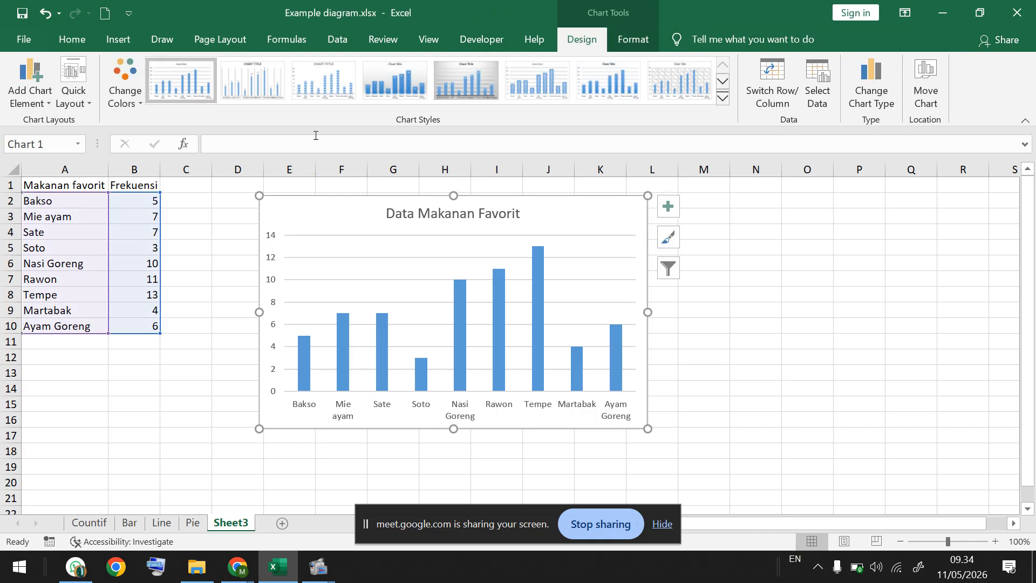
left_click(75, 103)
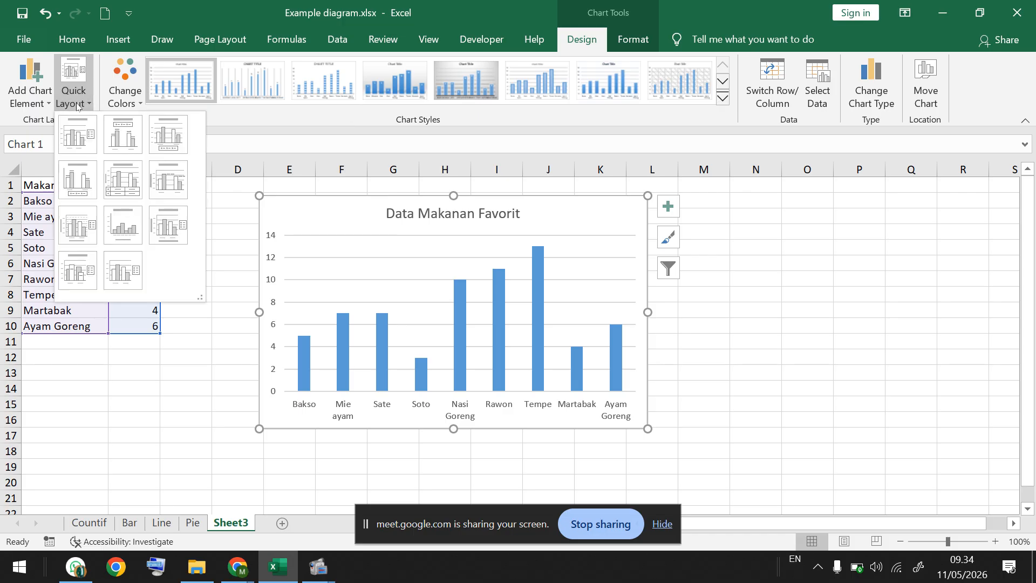
left_click(239, 120)
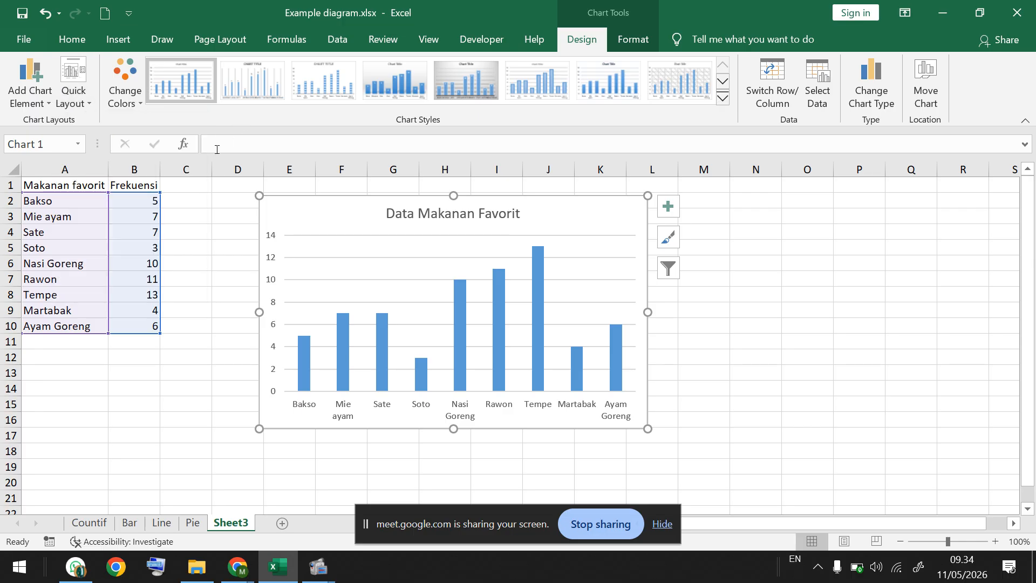
Step: Move the column chart closer to the food table, so it spans about columns D to K
left_click(215, 199)
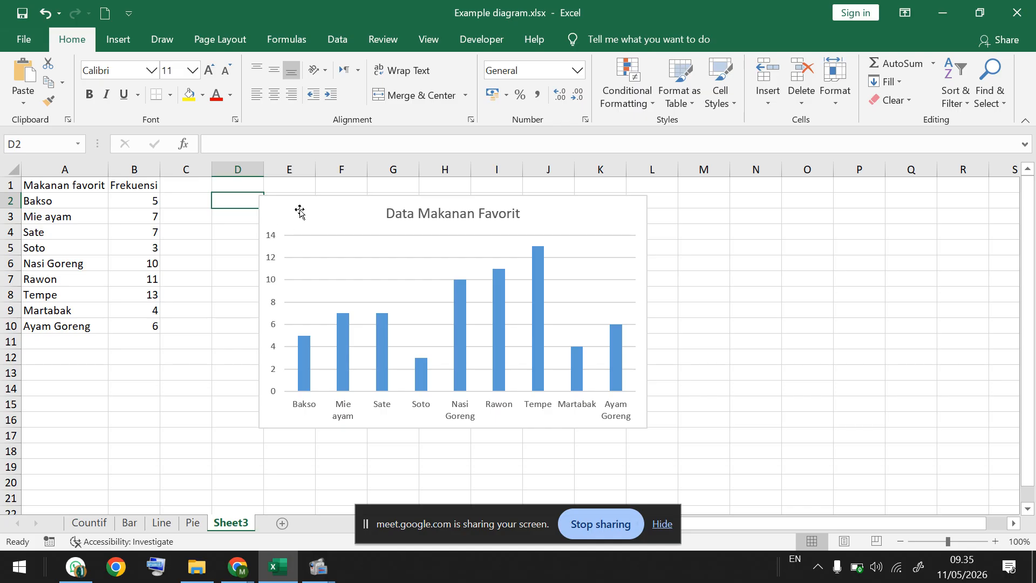
left_click_drag(298, 207, 251, 203)
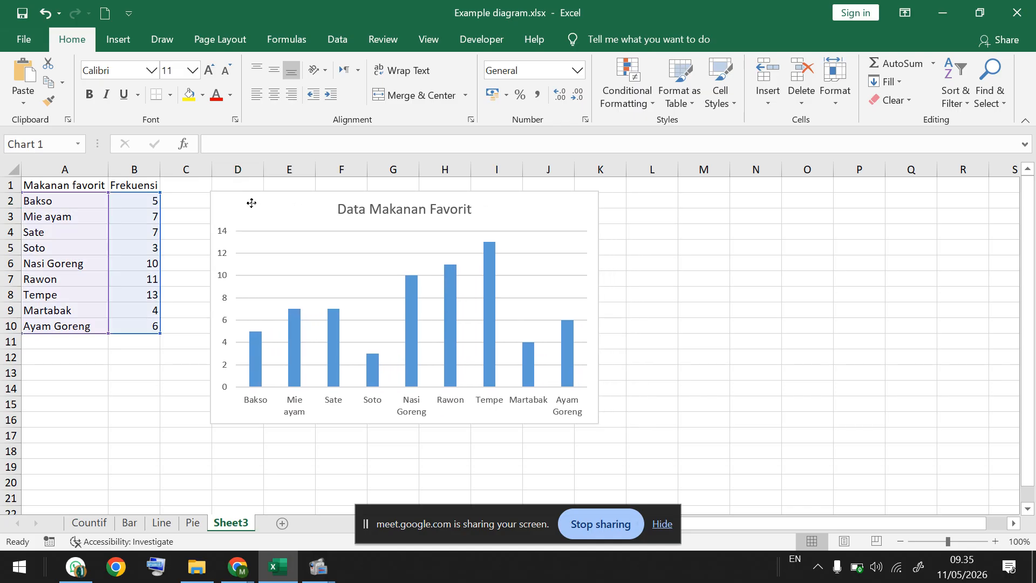
left_click(654, 198)
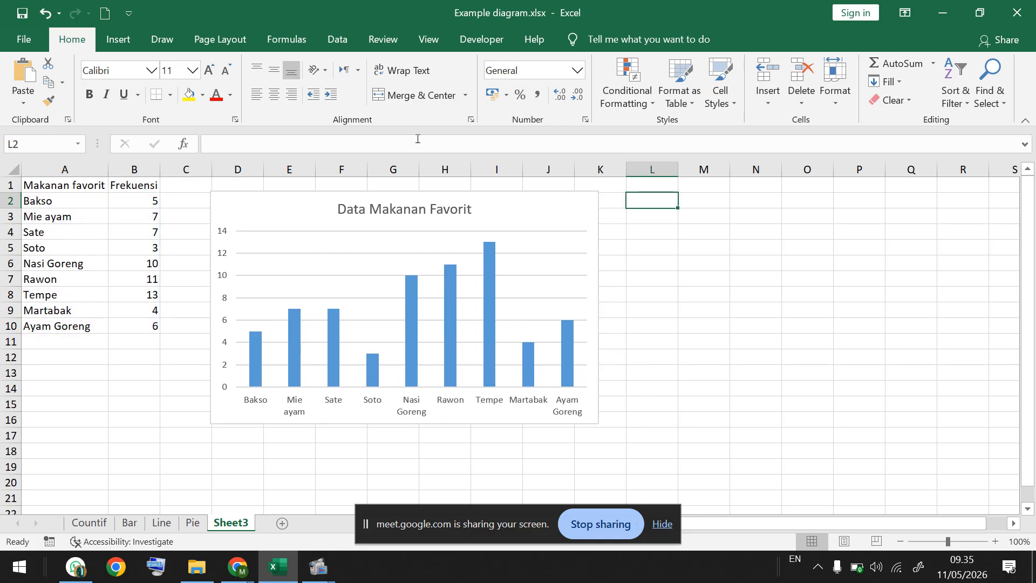
Step: Insert a 2-D pie chart and place it beside the column chart, around columns K to R
left_click(123, 44)
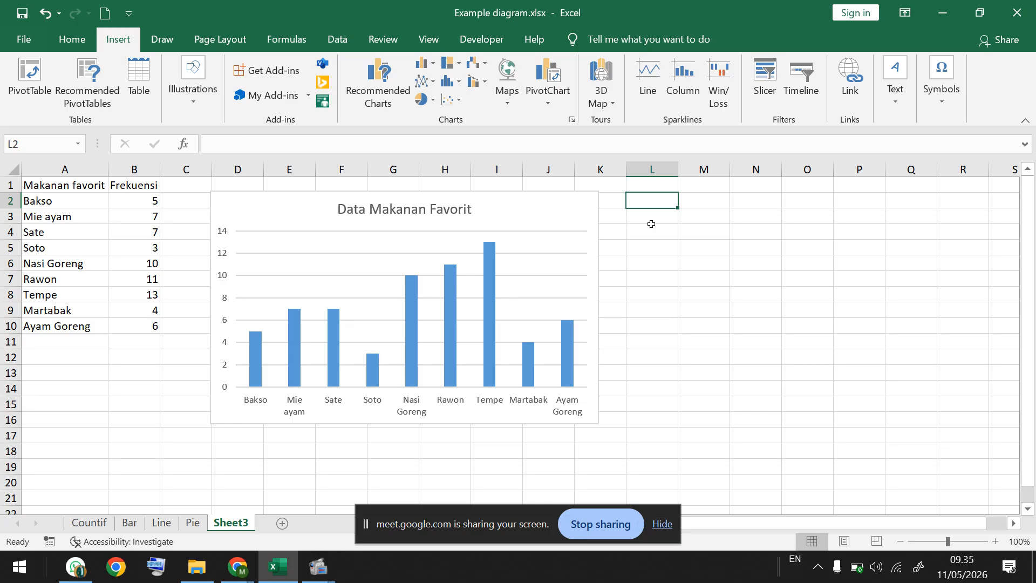
left_click(425, 102)
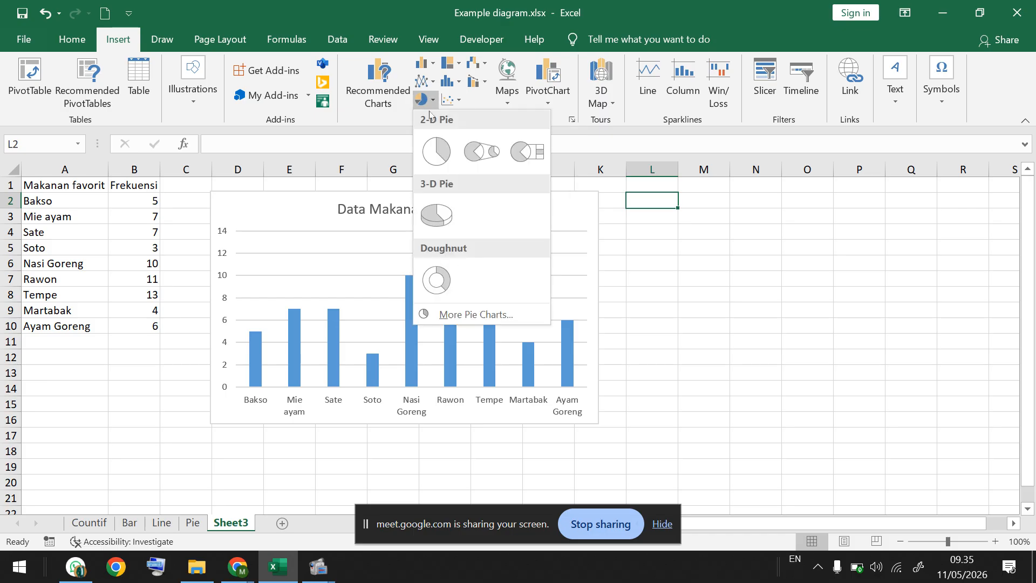
left_click(435, 152)
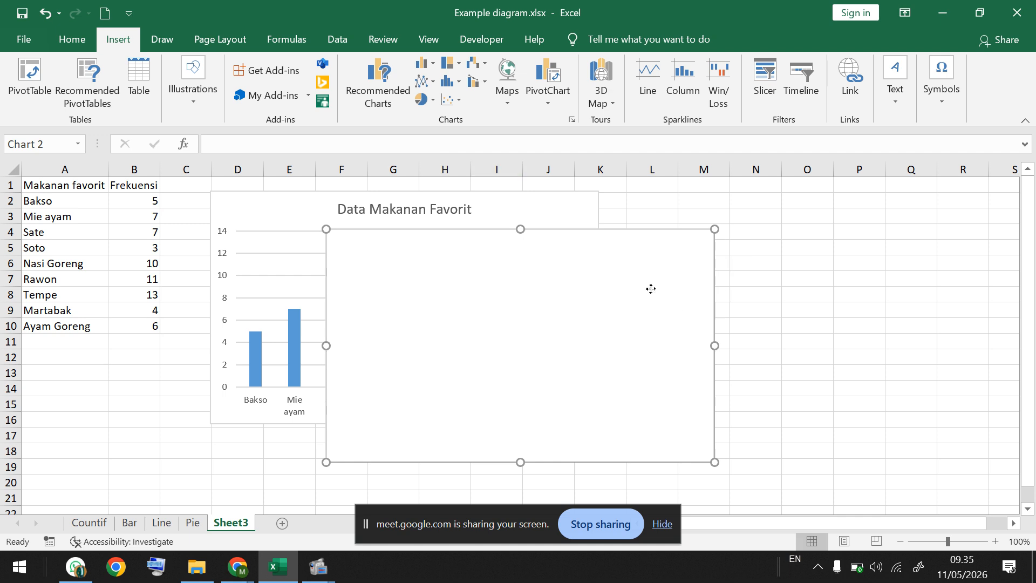
left_click_drag(651, 289, 914, 254)
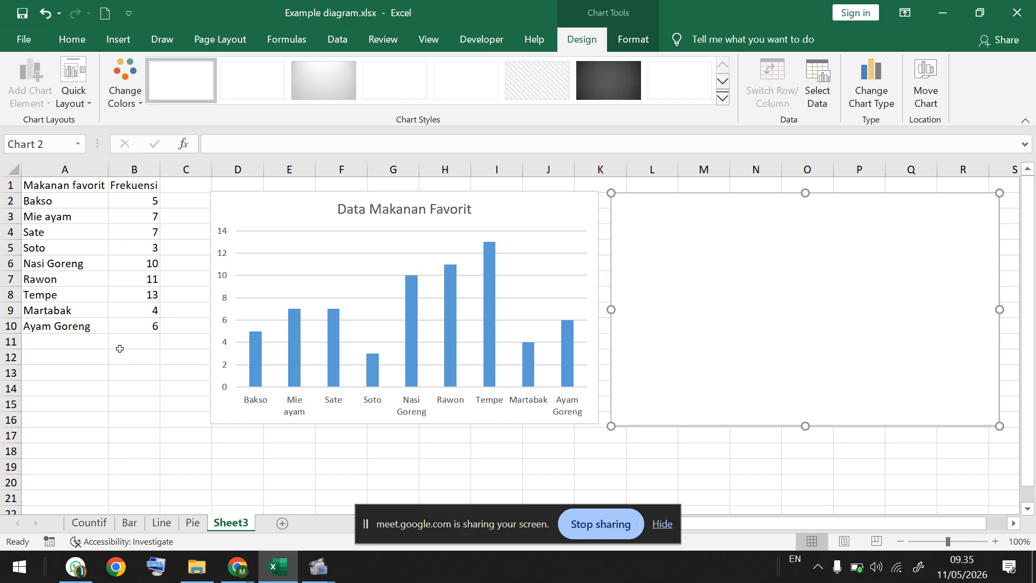
Step: Set the empty pie chart's data range to A2:B10 on Sheet3
left_click(819, 84)
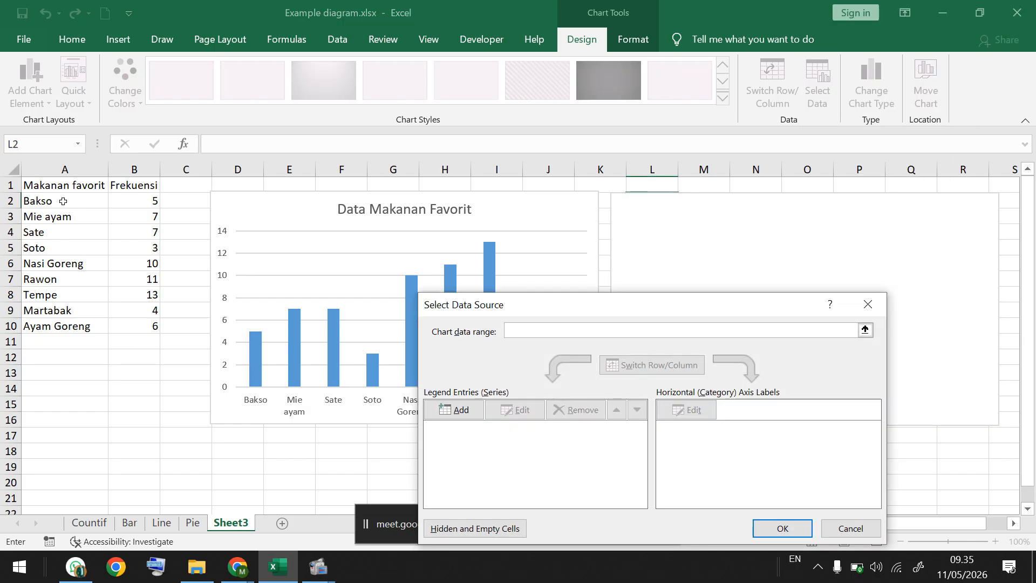
left_click(81, 201)
left_click_drag(135, 283, 144, 328)
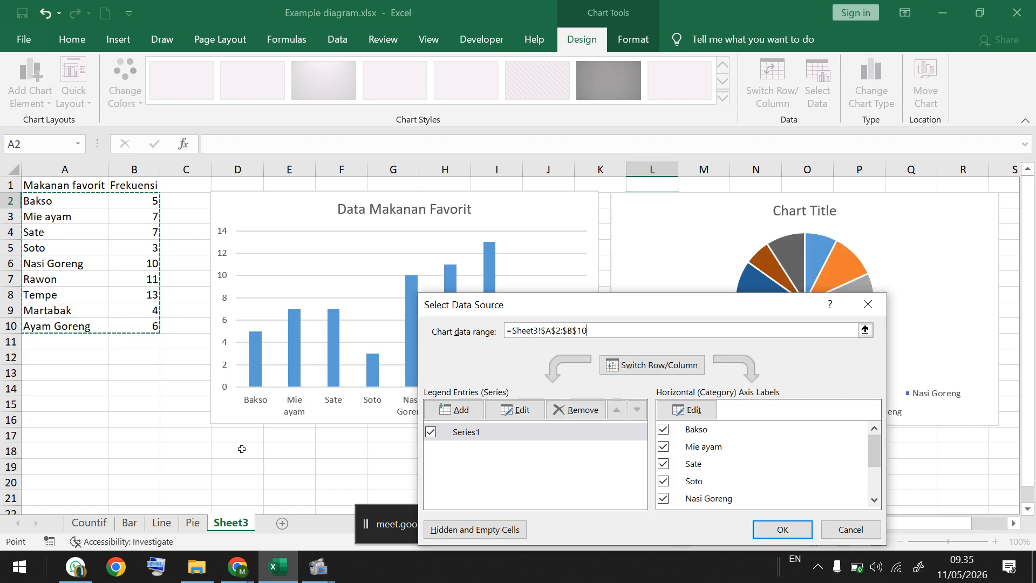
left_click(795, 533)
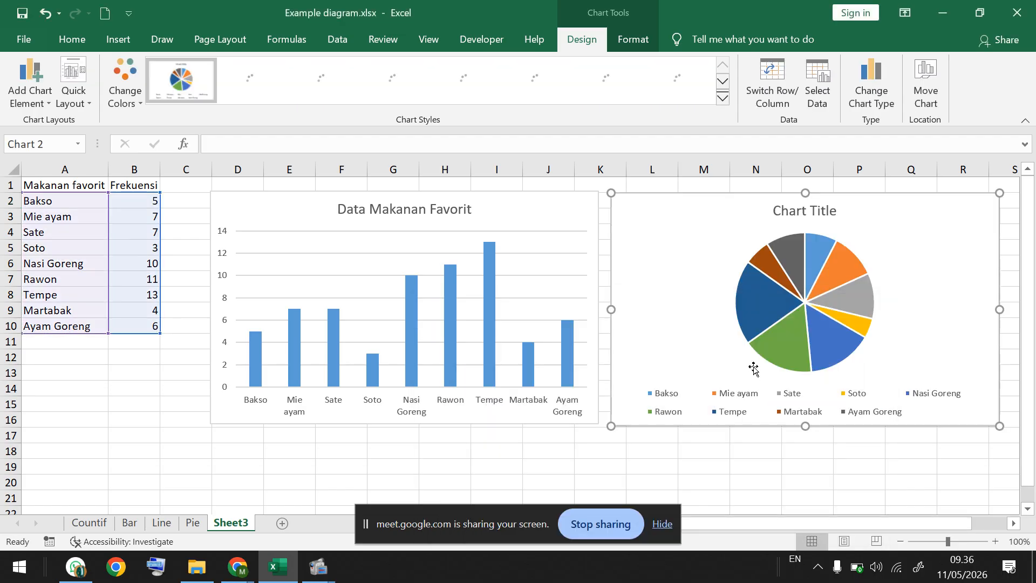
Step: Title the pie chart "Data Makanan Favorit"
left_click(794, 212)
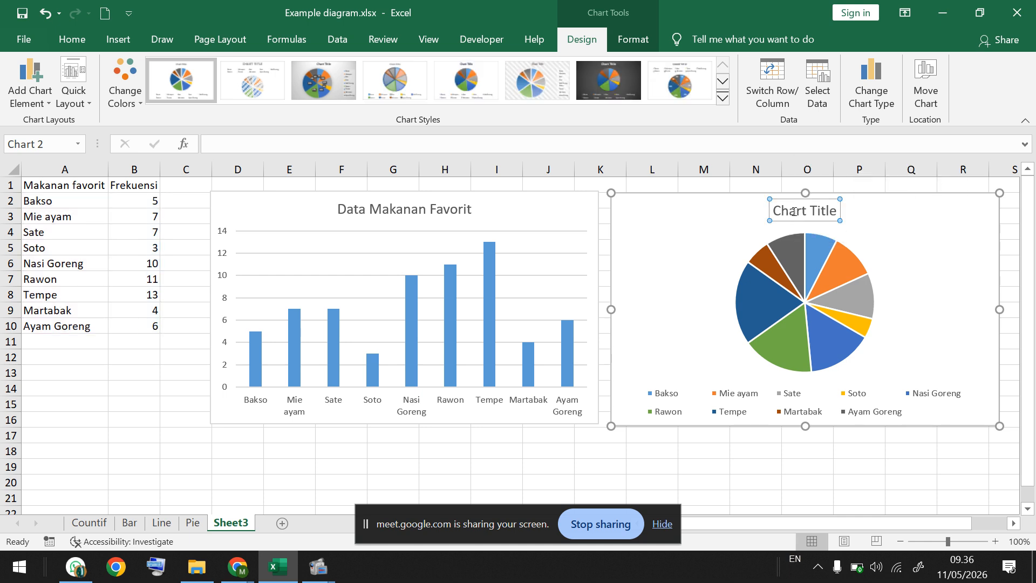
triple_click(794, 212)
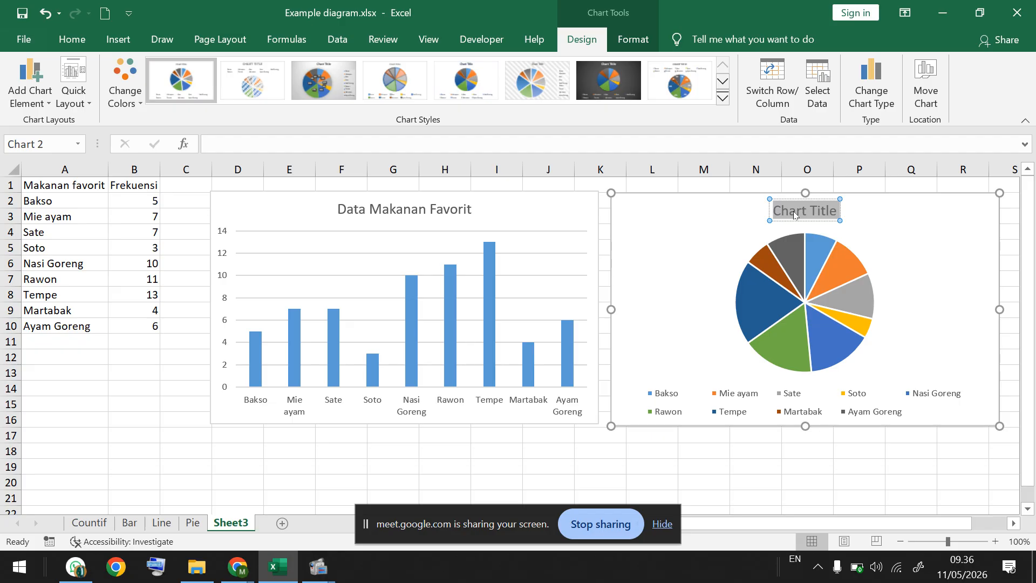
type("Dat")
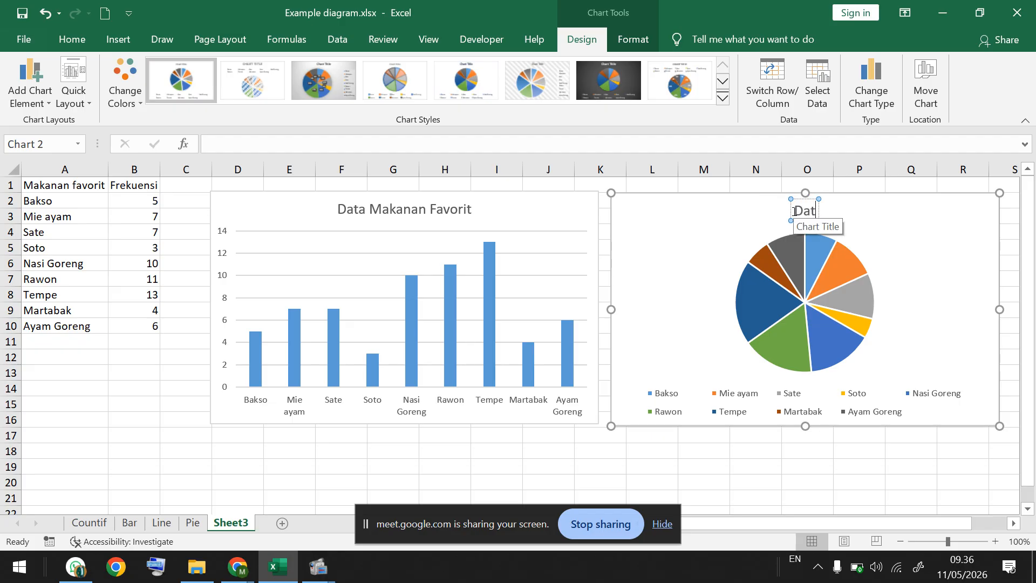
type("a Makanan")
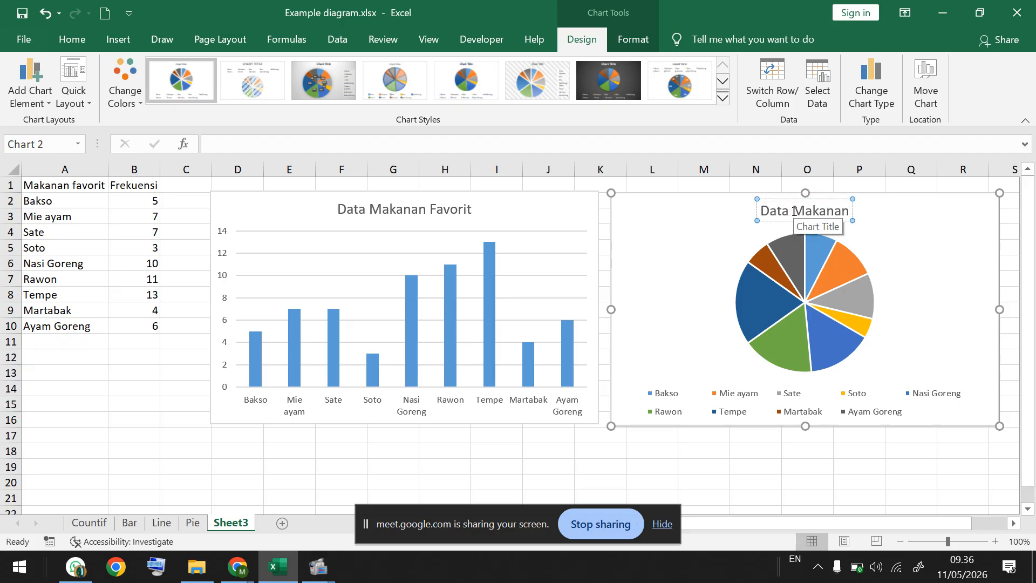
type(" Favorit")
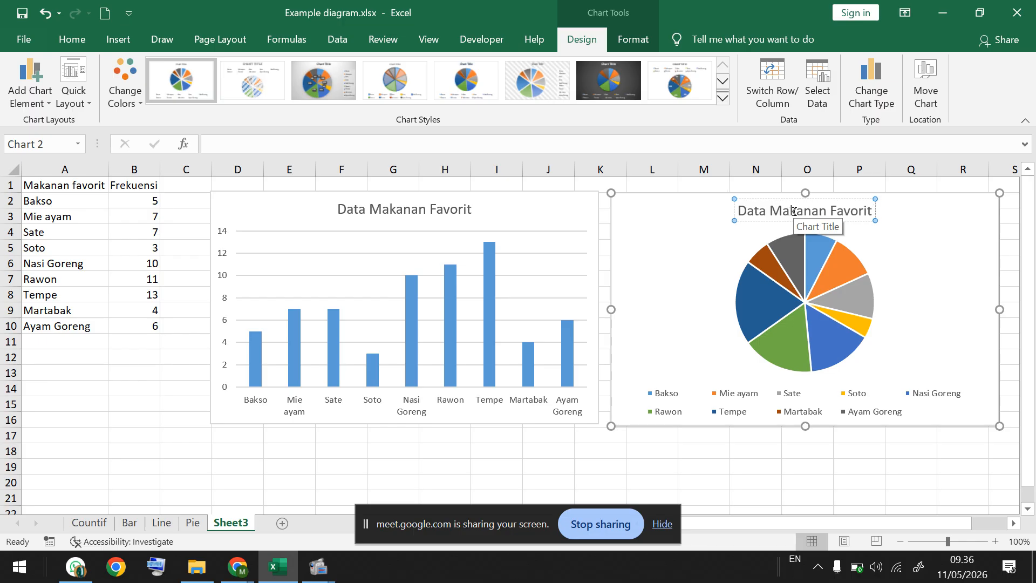
left_click(580, 446)
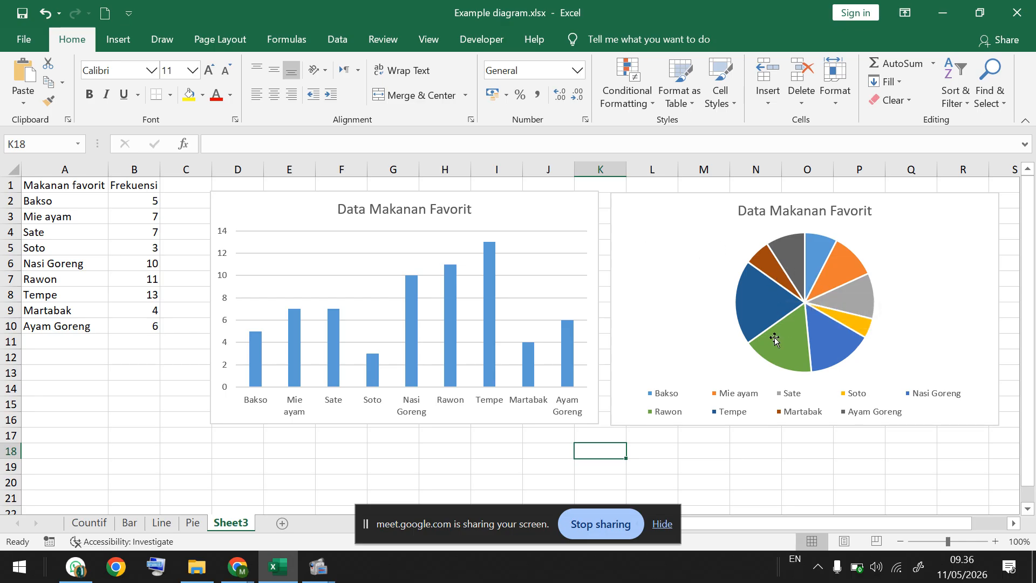
Step: Apply the preset chart style with a grey gradient background and dark percentage labels to the pie chart
mouse_move(768, 296)
left_click(666, 315)
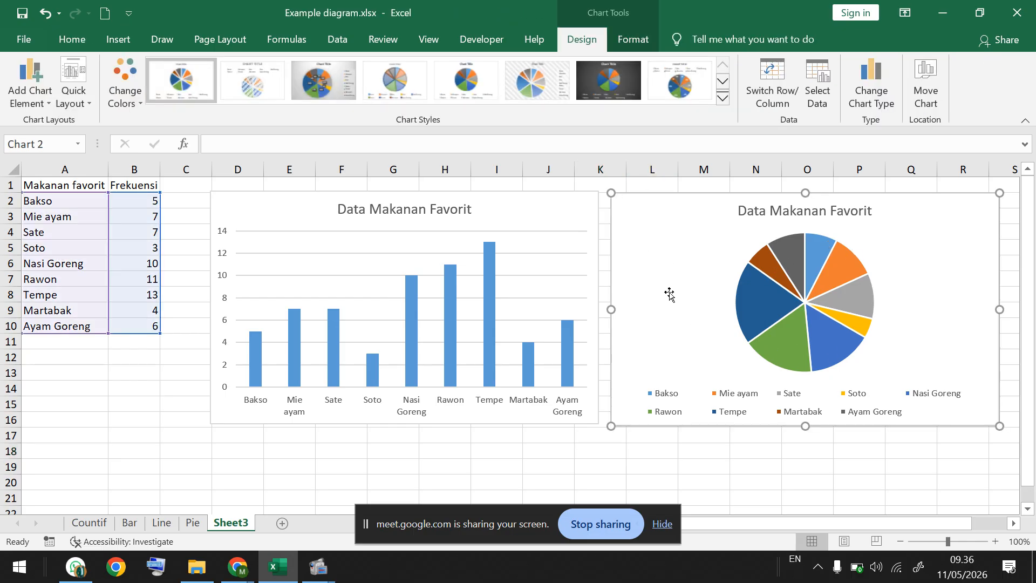
left_click(326, 87)
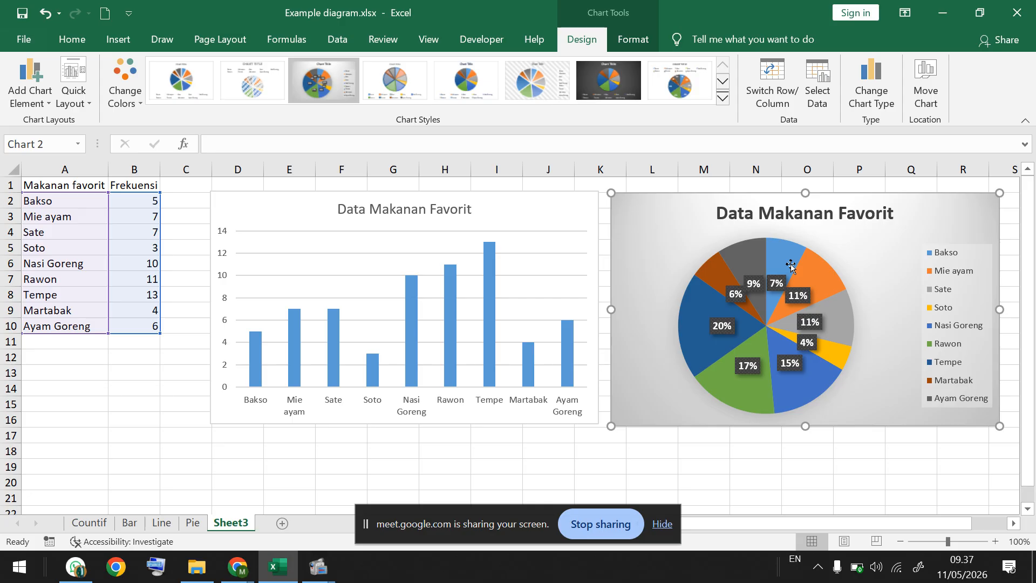
left_click(589, 209)
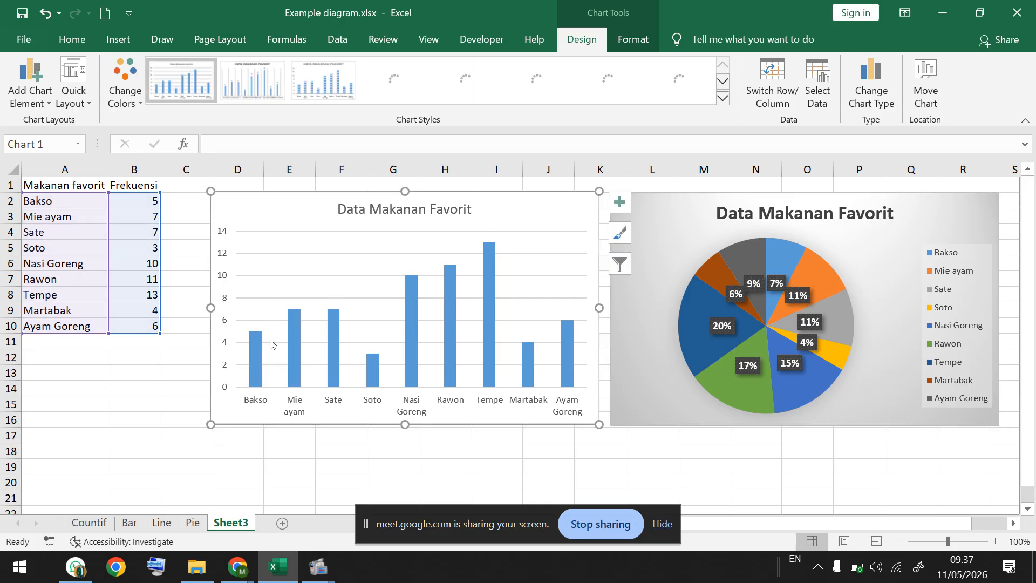
left_click(123, 354)
left_click(83, 356)
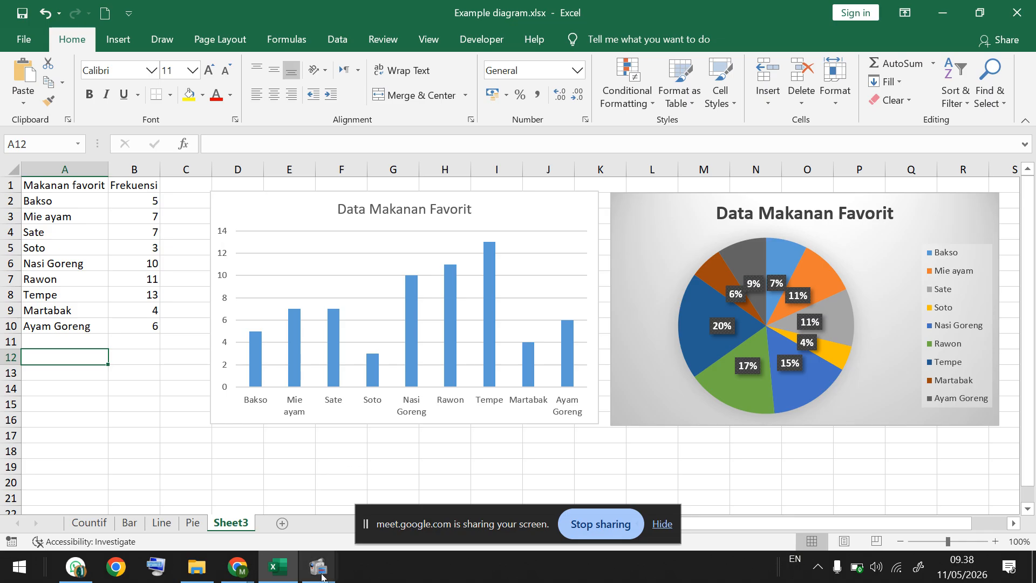
mouse_move(321, 573)
left_click(278, 500)
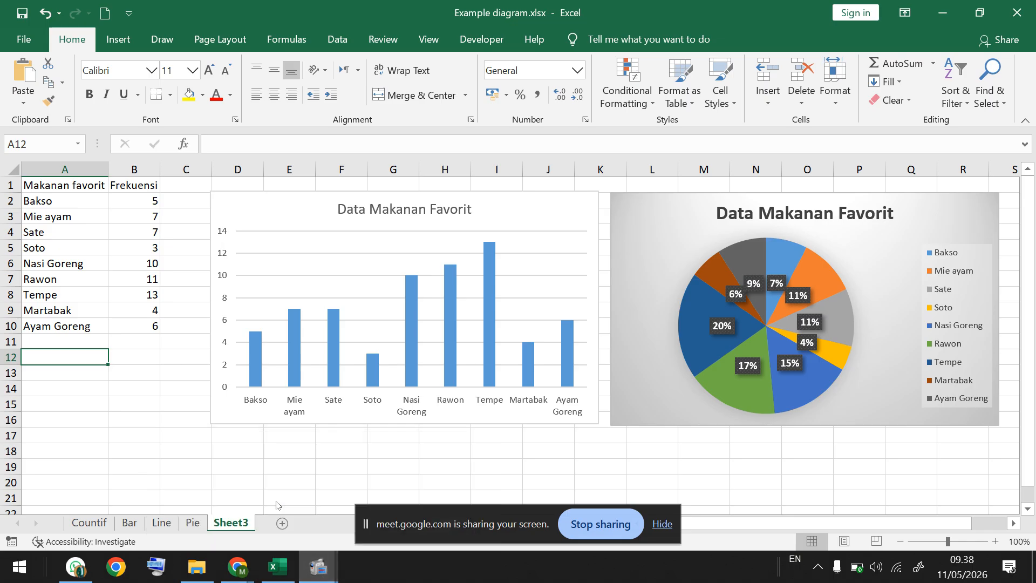